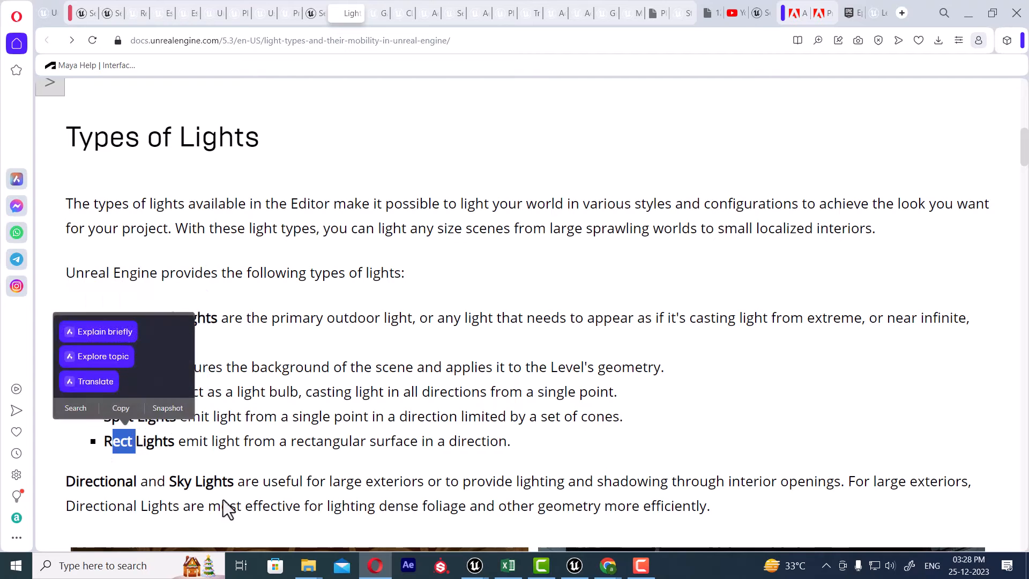
Switch to the Chrome window with the CG Artist blog and open the "lights in Unreal Engine" post.
{"action": "mouse_move", "coordinate": [640, 565]}
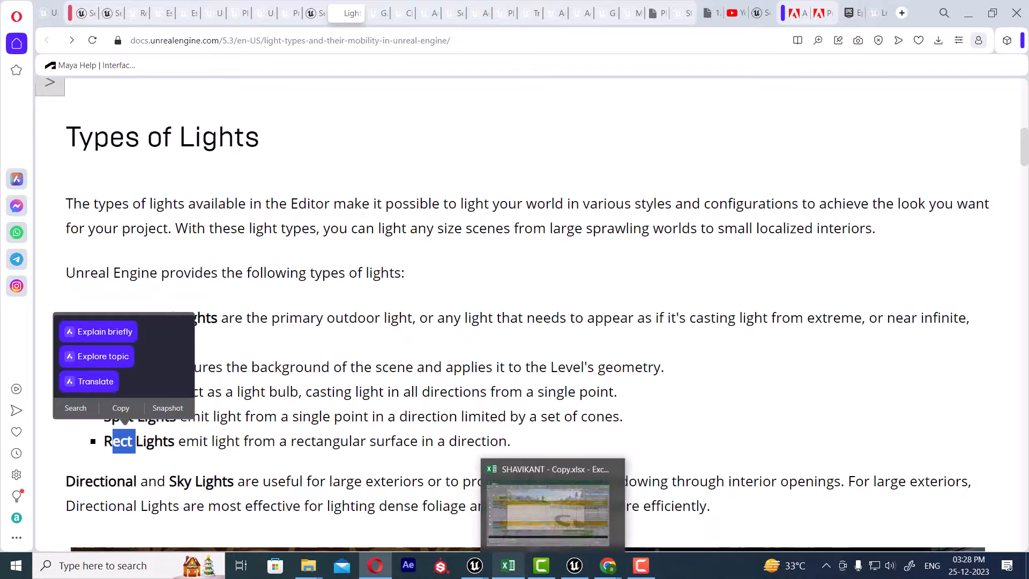
{"action": "mouse_move", "coordinate": [575, 567]}
{"action": "mouse_move", "coordinate": [608, 565]}
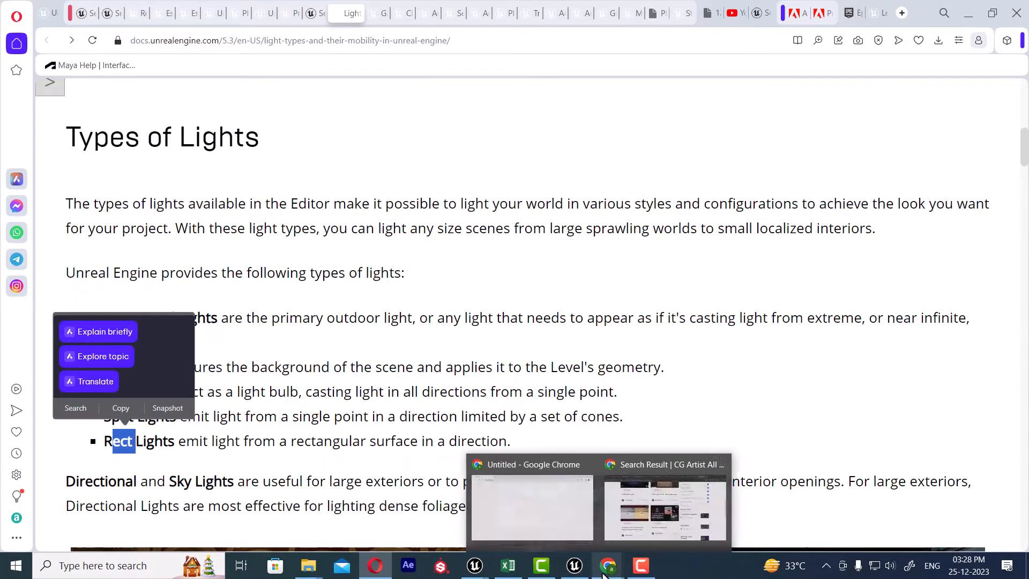
{"action": "left_click", "coordinate": [707, 515]}
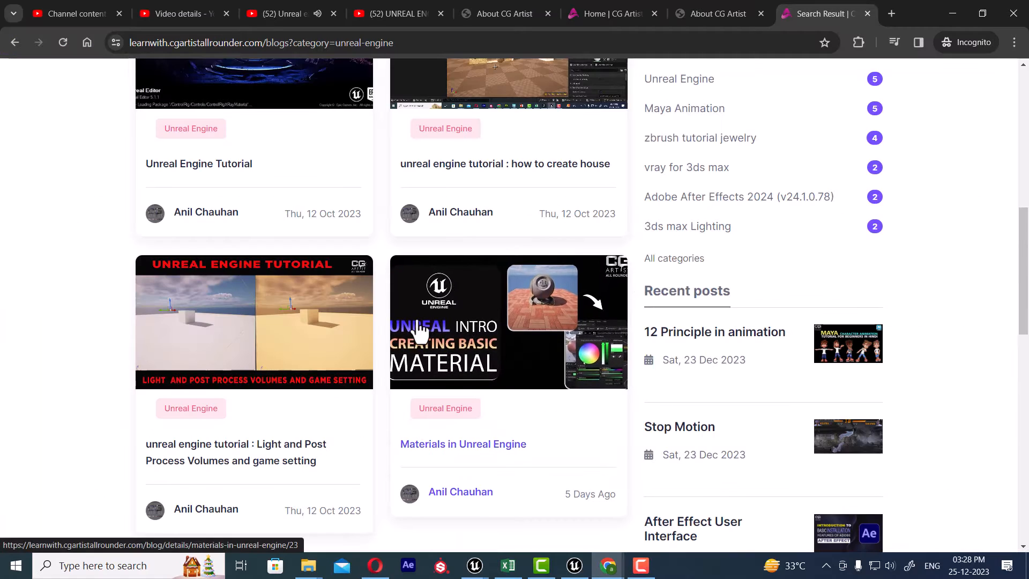
{"action": "scroll", "coordinate": [421, 327], "scroll_direction": "down", "scroll_amount": 6}
{"action": "left_click", "coordinate": [332, 343]}
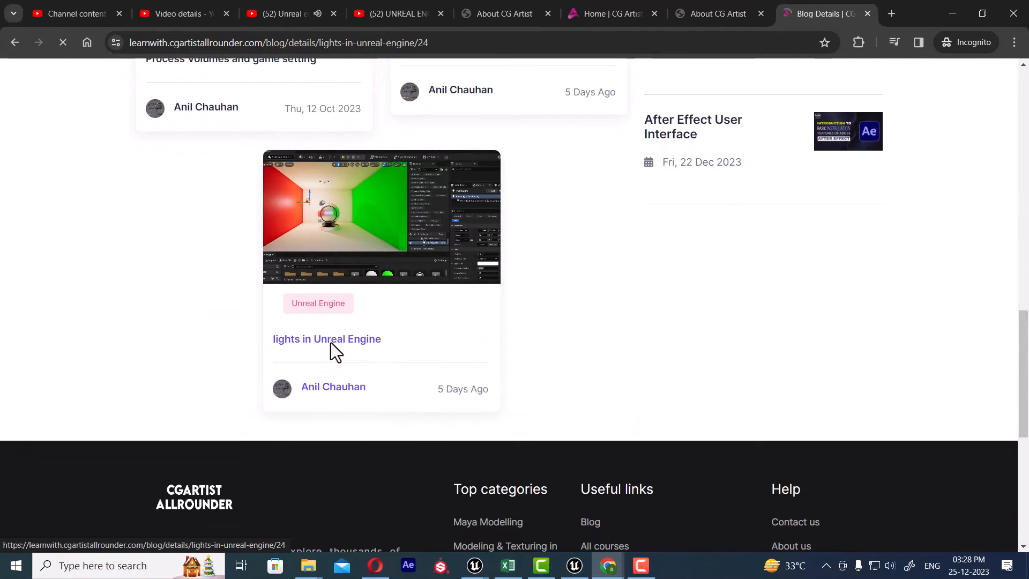
Read the post's Types of Lights section, highlighting the point light, spotlight and directional light entries.
{"action": "scroll", "coordinate": [423, 296], "scroll_direction": "down", "scroll_amount": 11}
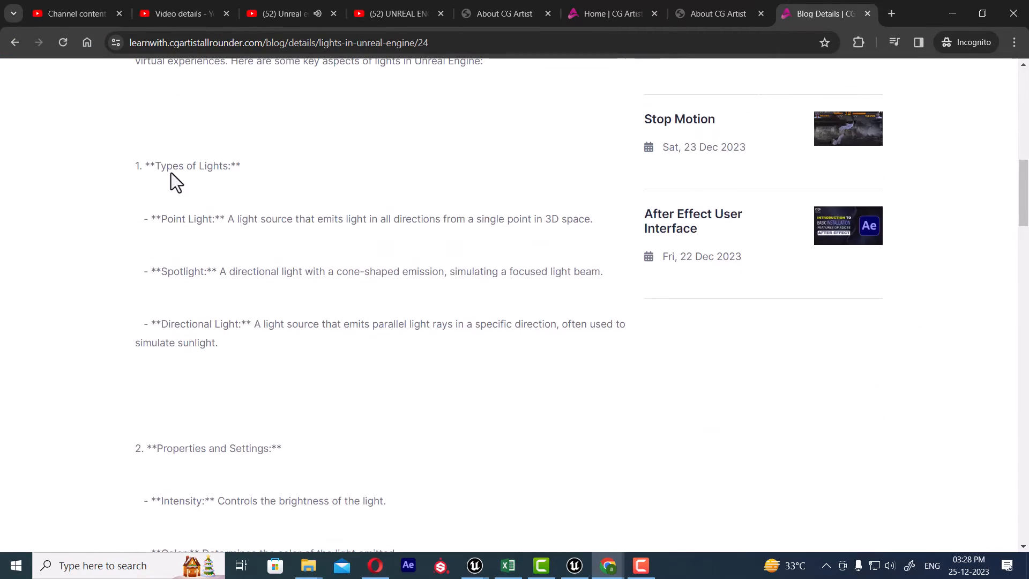
{"action": "left_click_drag", "start_coordinate": [155, 167], "coordinate": [228, 172]}
{"action": "left_click_drag", "start_coordinate": [156, 221], "coordinate": [228, 222]}
{"action": "left_click_drag", "start_coordinate": [153, 271], "coordinate": [203, 272]}
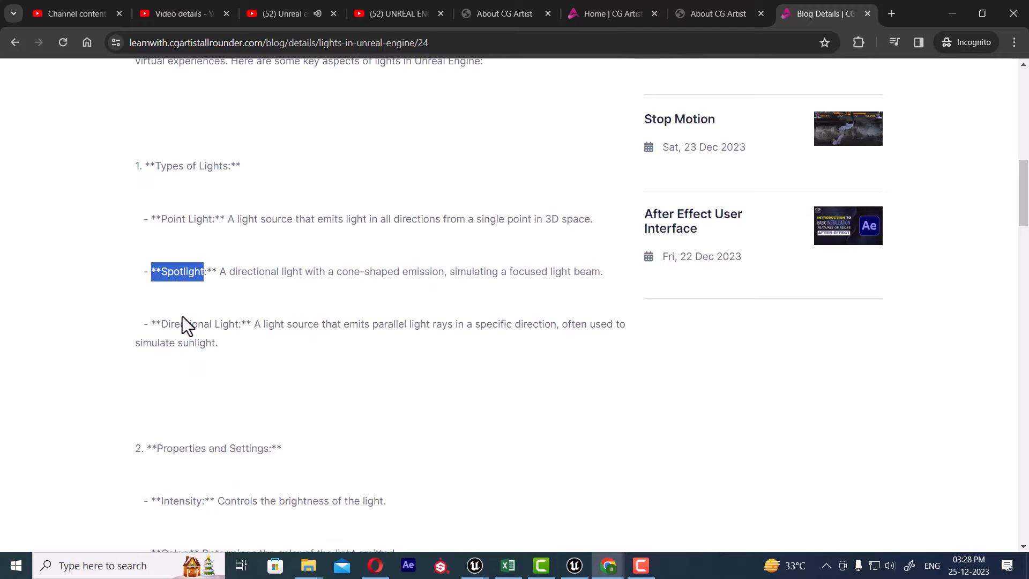
{"action": "left_click_drag", "start_coordinate": [160, 325], "coordinate": [214, 326]}
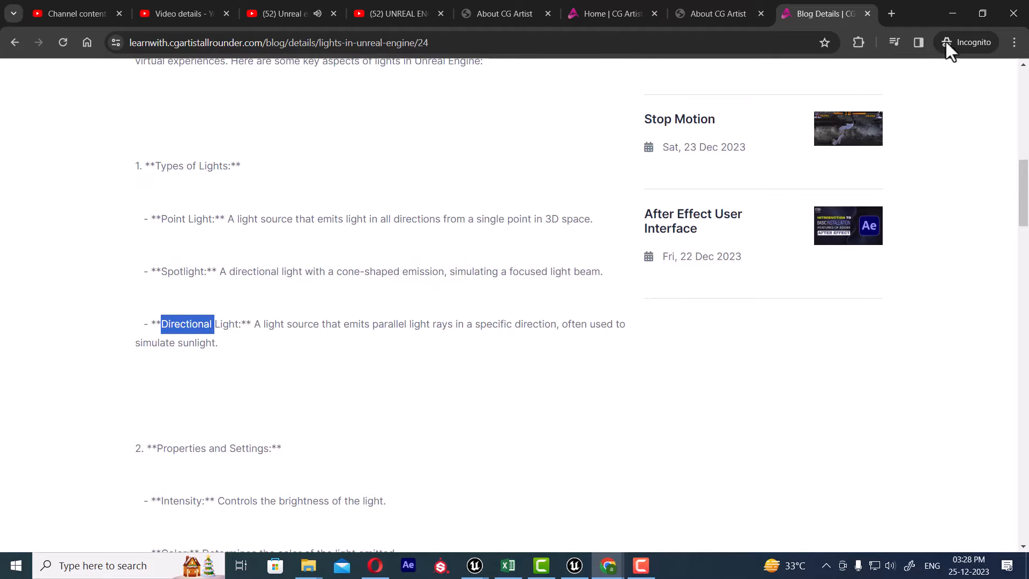
Return to the Unreal Engine documentation in Opera and review its list of directional, sky, point, spot and rect lights.
{"action": "left_click", "coordinate": [952, 13]}
{"action": "left_click_drag", "start_coordinate": [104, 318], "coordinate": [418, 319]}
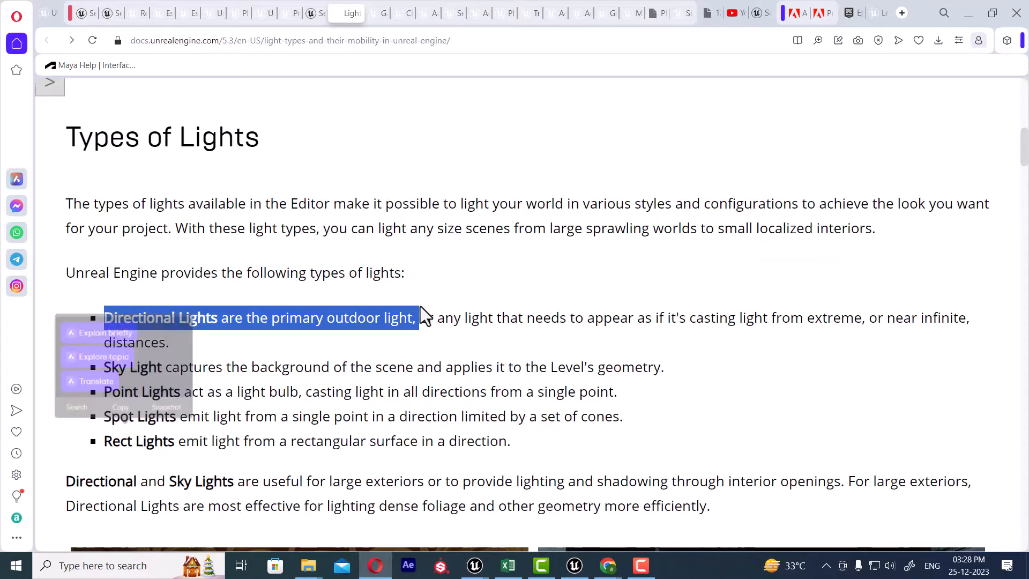
{"action": "left_click_drag", "start_coordinate": [102, 370], "coordinate": [176, 425]}
{"action": "left_click", "coordinate": [346, 403]}
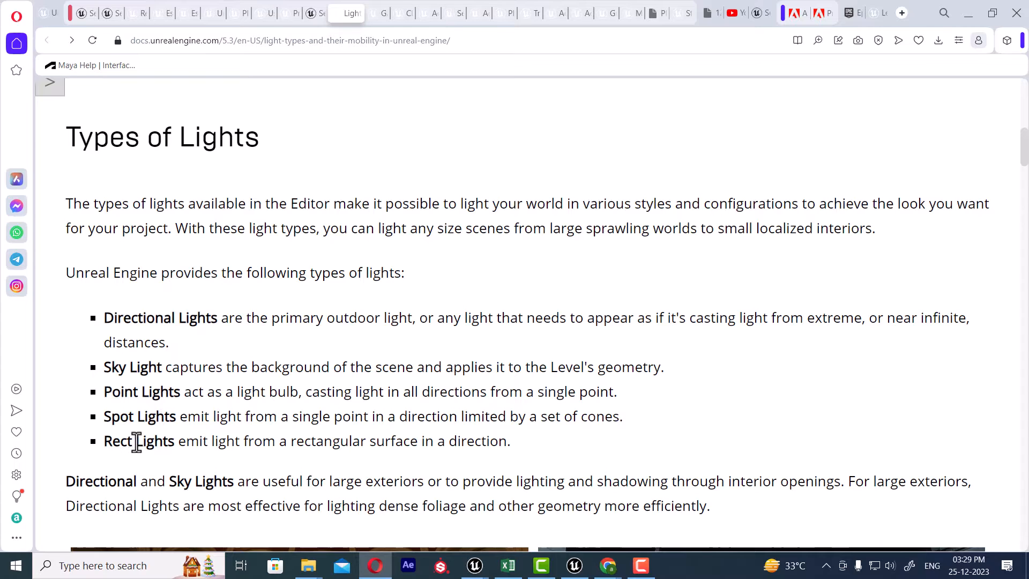
{"action": "left_click_drag", "start_coordinate": [124, 318], "coordinate": [189, 320]}
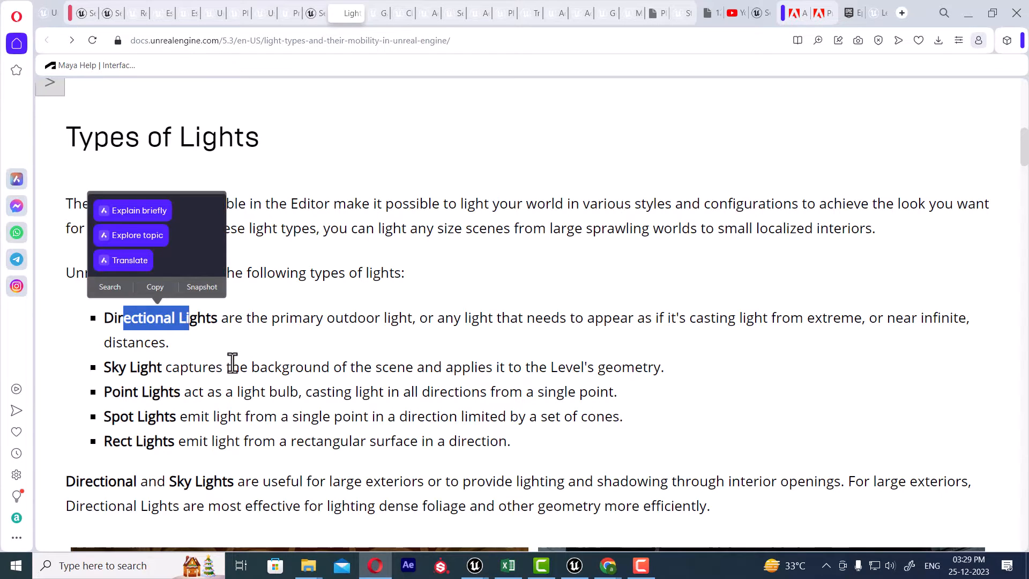
{"action": "left_click", "coordinate": [274, 368]}
Compare the documentation's example images for the directional, sky, point, spot and rectangular area lights.
{"action": "scroll", "coordinate": [496, 338], "scroll_direction": "down", "scroll_amount": 6}
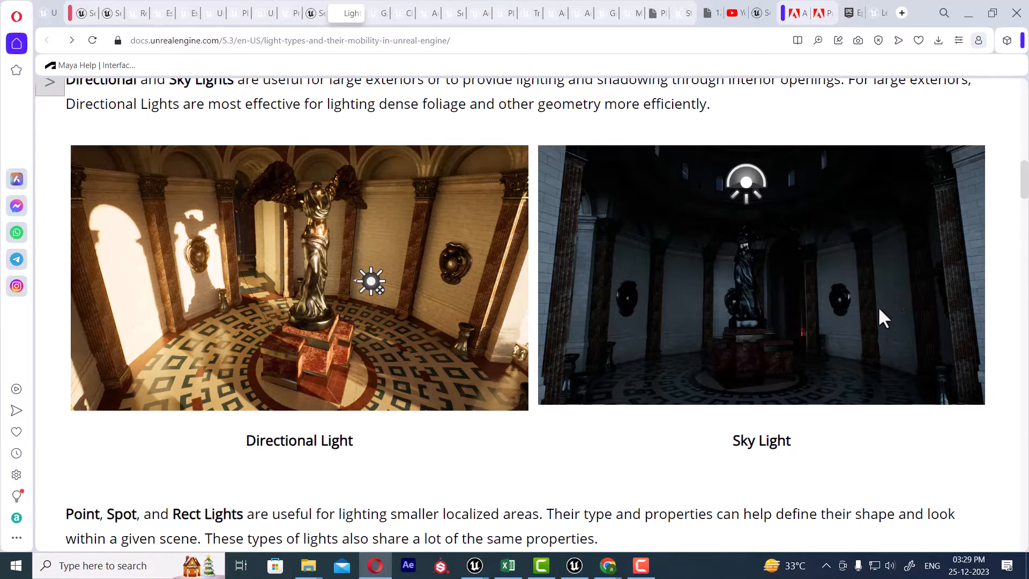
{"action": "scroll", "coordinate": [616, 290], "scroll_direction": "down", "scroll_amount": 8}
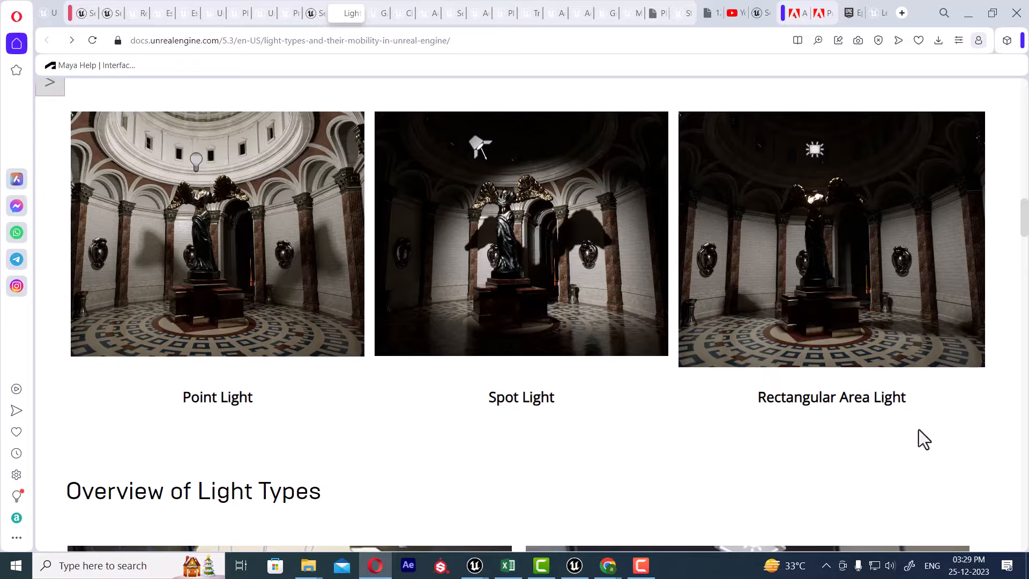
{"action": "left_click", "coordinate": [642, 564]}
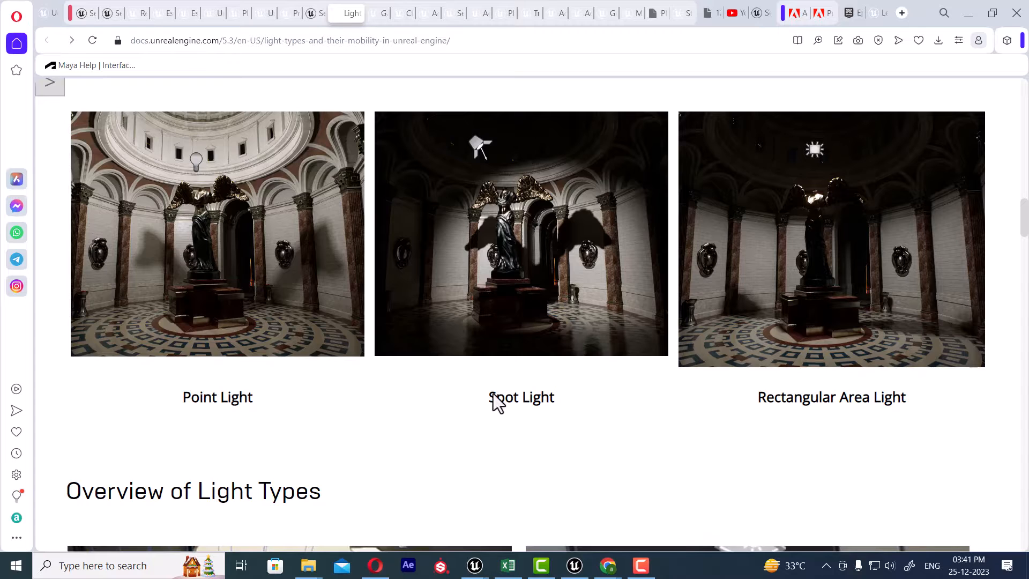
{"action": "left_click", "coordinate": [519, 396]}
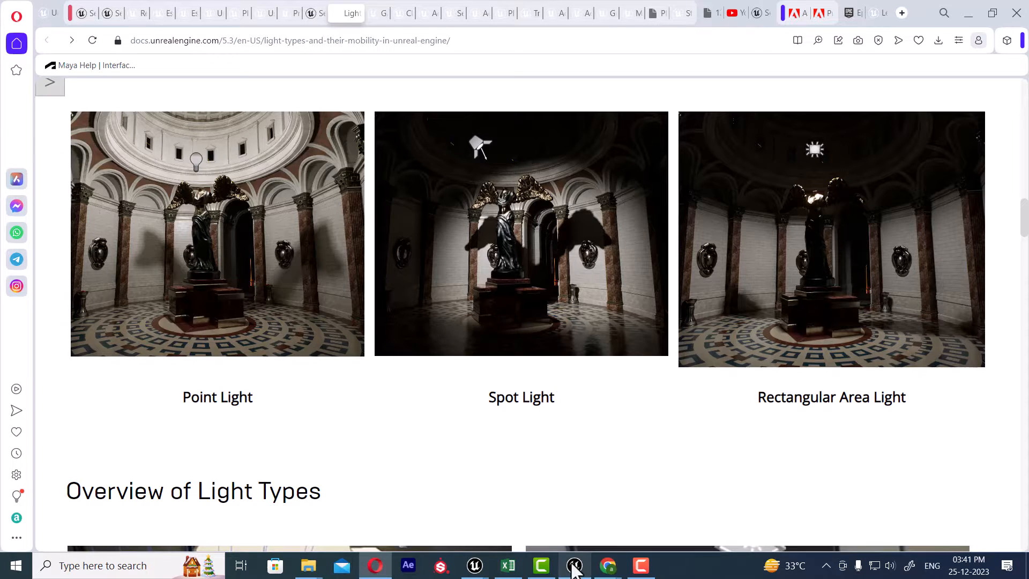
Switch to the Unreal Editor, add a Directional Light to the level and move it up and beside the female figure.
{"action": "mouse_move", "coordinate": [572, 566]}
{"action": "left_click", "coordinate": [573, 493]}
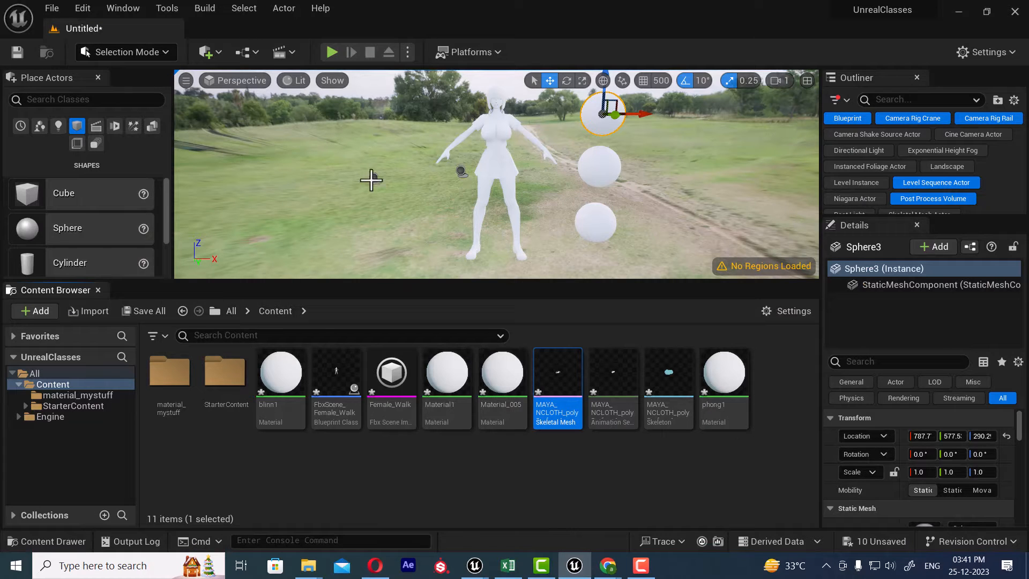
{"action": "scroll", "coordinate": [440, 201], "scroll_direction": "up", "scroll_amount": 4}
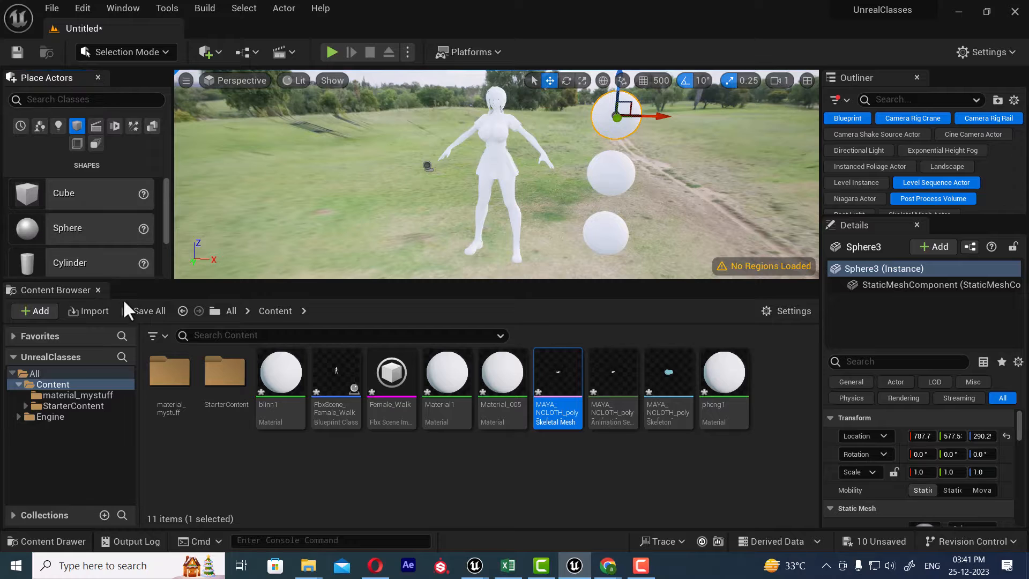
{"action": "left_click", "coordinate": [202, 51]}
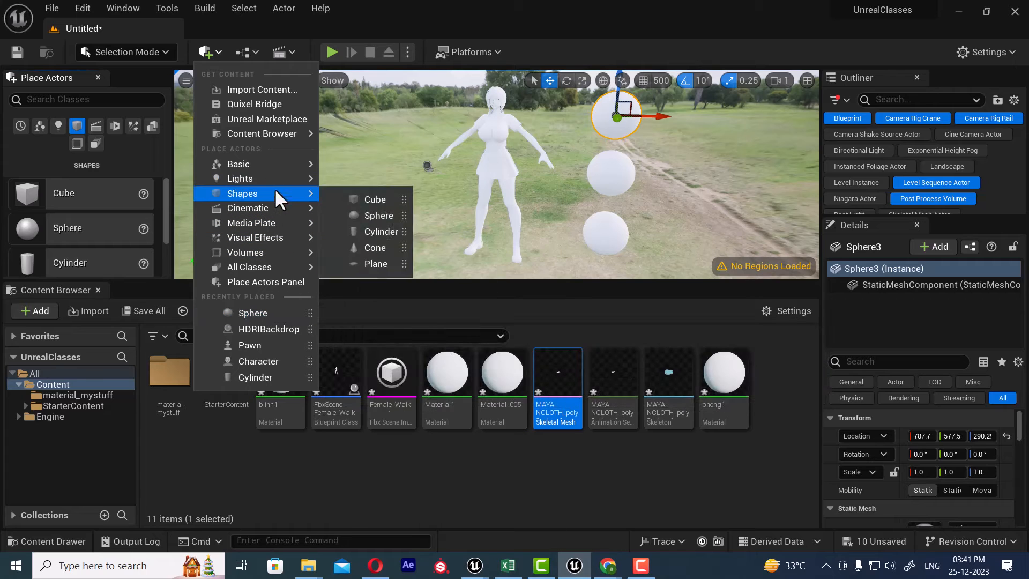
{"action": "mouse_move", "coordinate": [282, 178]}
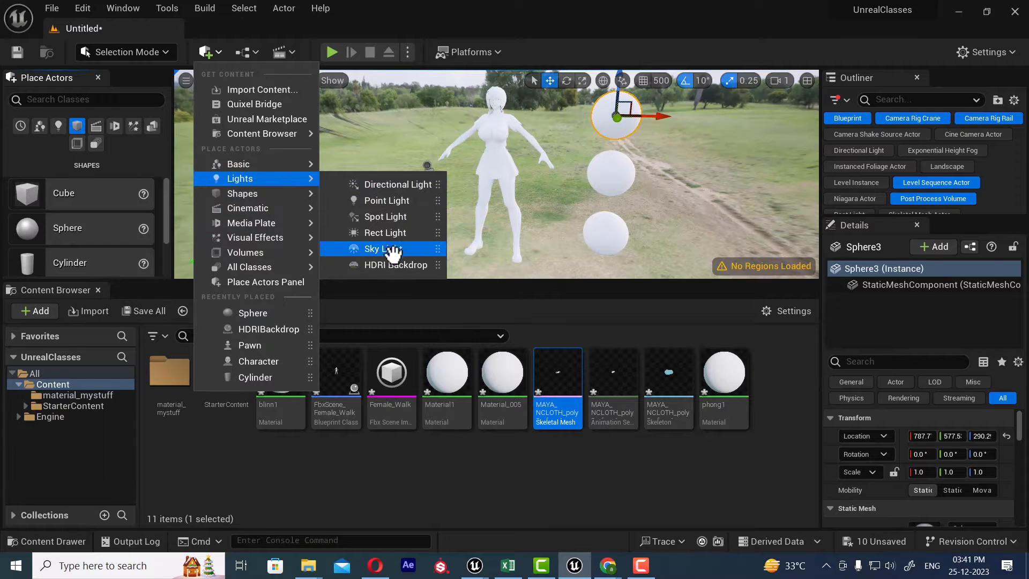
{"action": "left_click", "coordinate": [391, 184]}
{"action": "left_click_drag", "start_coordinate": [496, 146], "coordinate": [496, 105]}
{"action": "left_click_drag", "start_coordinate": [537, 139], "coordinate": [398, 150]}
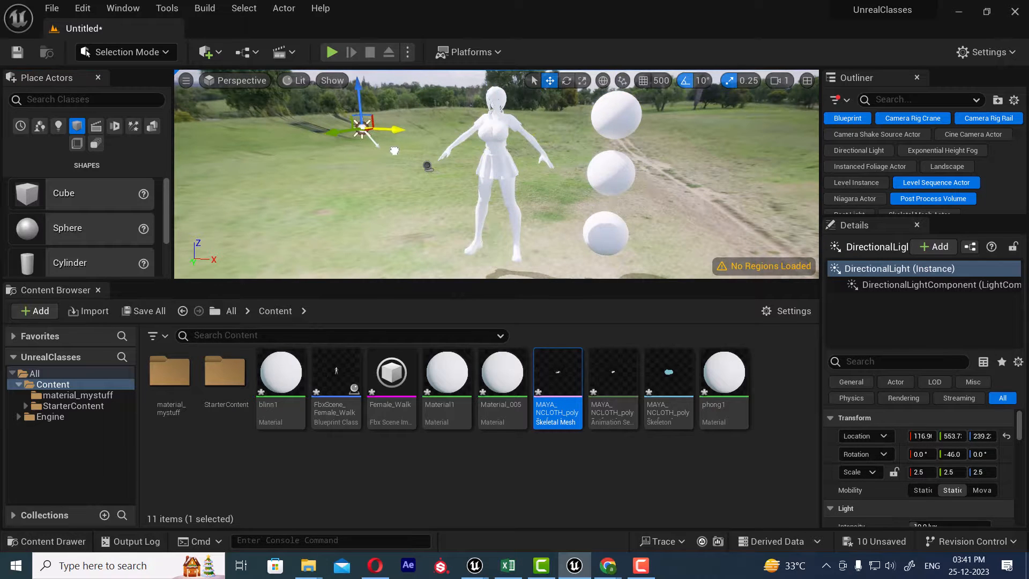
Rotate the directional light so that it casts shadows of the figure and spheres onto the ground.
{"action": "left_click_drag", "start_coordinate": [468, 194], "coordinate": [533, 224], "text": "alt"}
{"action": "left_click_drag", "start_coordinate": [274, 173], "coordinate": [466, 240], "text": "alt"}
{"action": "key", "text": "e"}
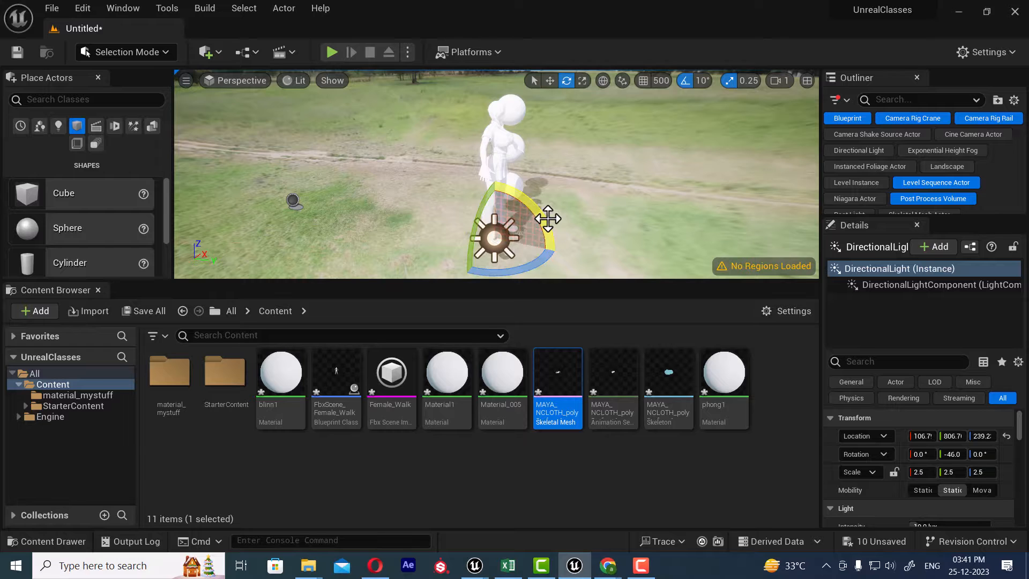
{"action": "left_click_drag", "start_coordinate": [549, 218], "coordinate": [534, 193]}
{"action": "left_click_drag", "start_coordinate": [343, 129], "coordinate": [335, 205]}
{"action": "left_click_drag", "start_coordinate": [642, 236], "coordinate": [609, 225], "text": "alt"}
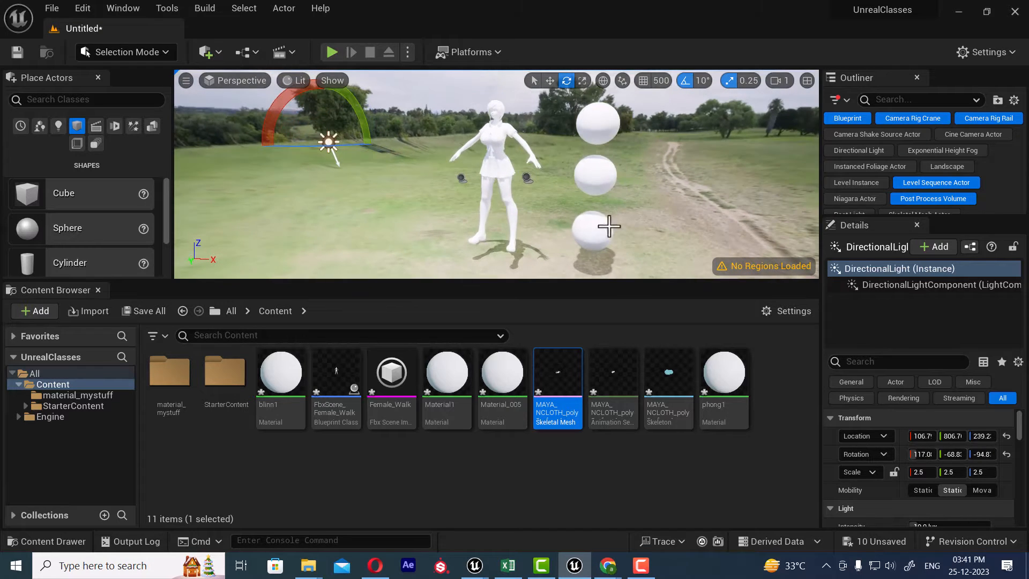
Select the female figure's skeletal mesh and adjust its height against the ground.
{"action": "left_click", "coordinate": [499, 209]}
{"action": "key", "text": "w"}
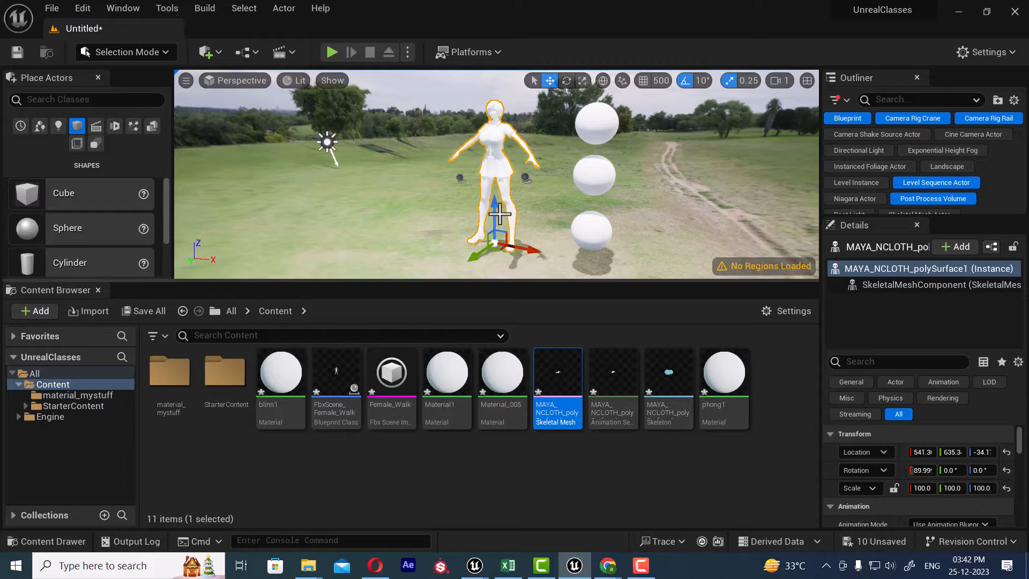
{"action": "left_click_drag", "start_coordinate": [492, 208], "coordinate": [450, 268]}
Rotate the directional light 20° about its vertical axis and 30° about its red axis to redirect the shadows.
{"action": "left_click", "coordinate": [330, 137]}
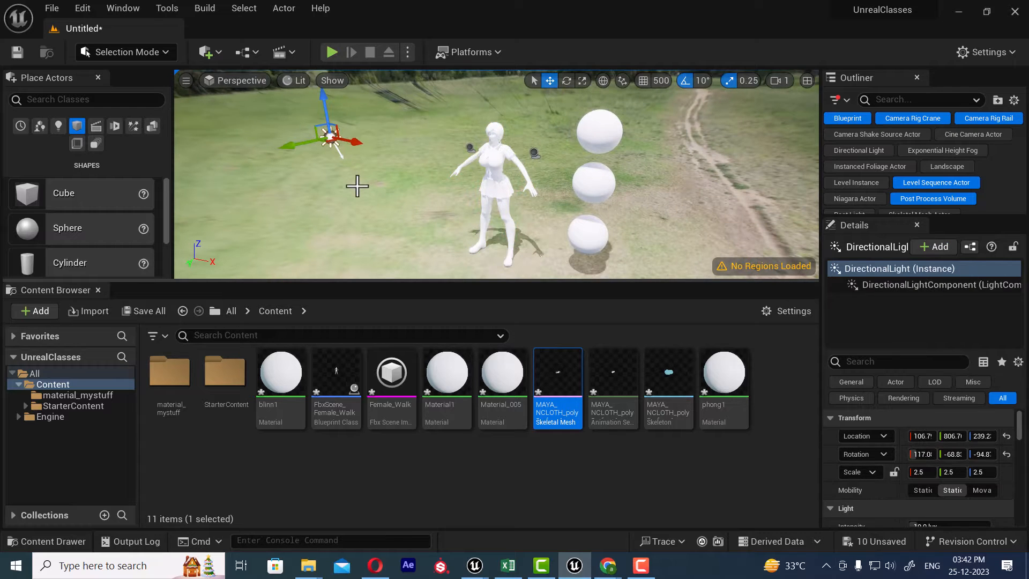
{"action": "key", "text": "e"}
{"action": "left_click_drag", "start_coordinate": [348, 147], "coordinate": [387, 145]}
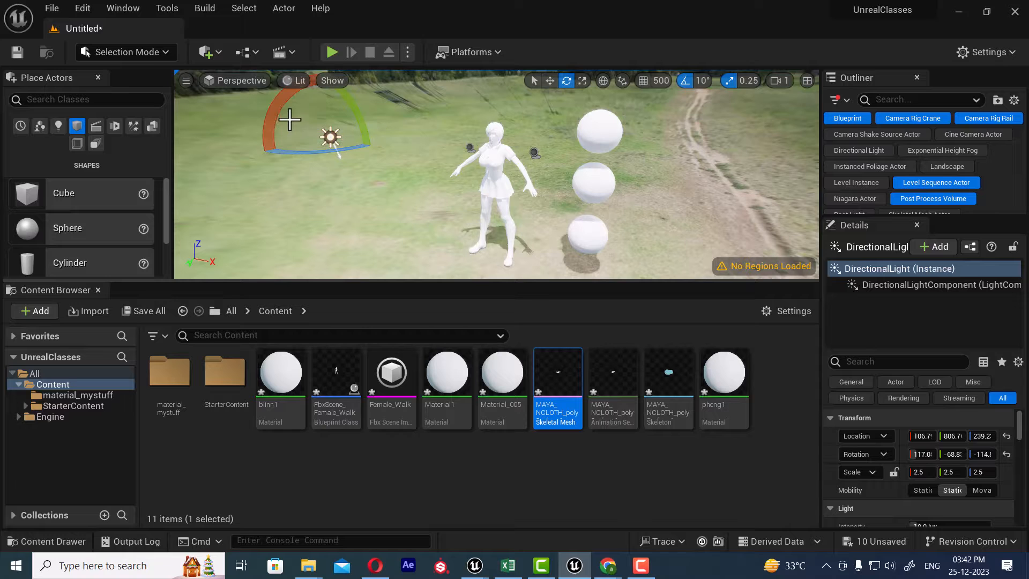
{"action": "left_click_drag", "start_coordinate": [271, 105], "coordinate": [295, 150]}
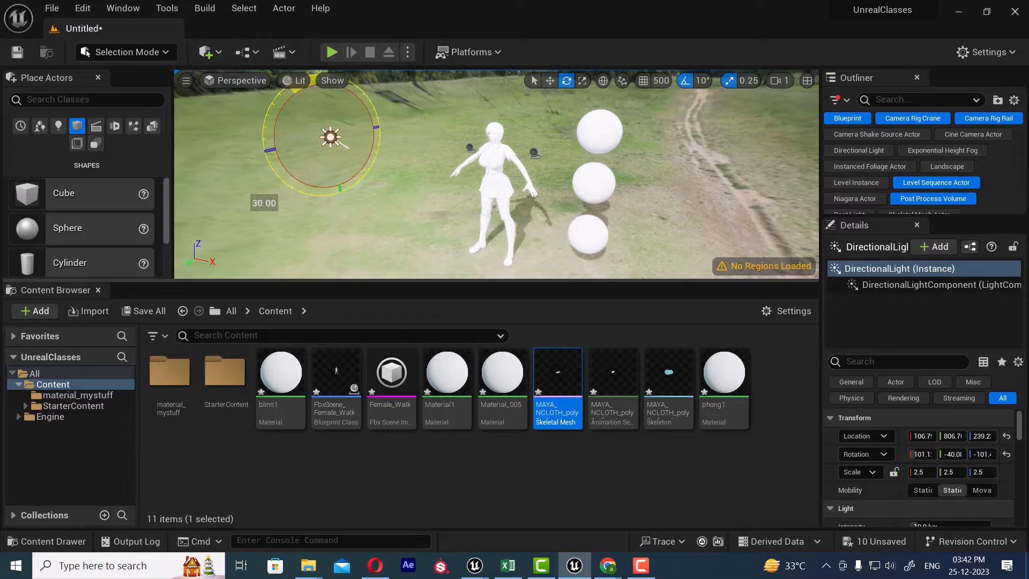
{"action": "left_click_drag", "start_coordinate": [551, 222], "coordinate": [624, 220], "text": "alt"}
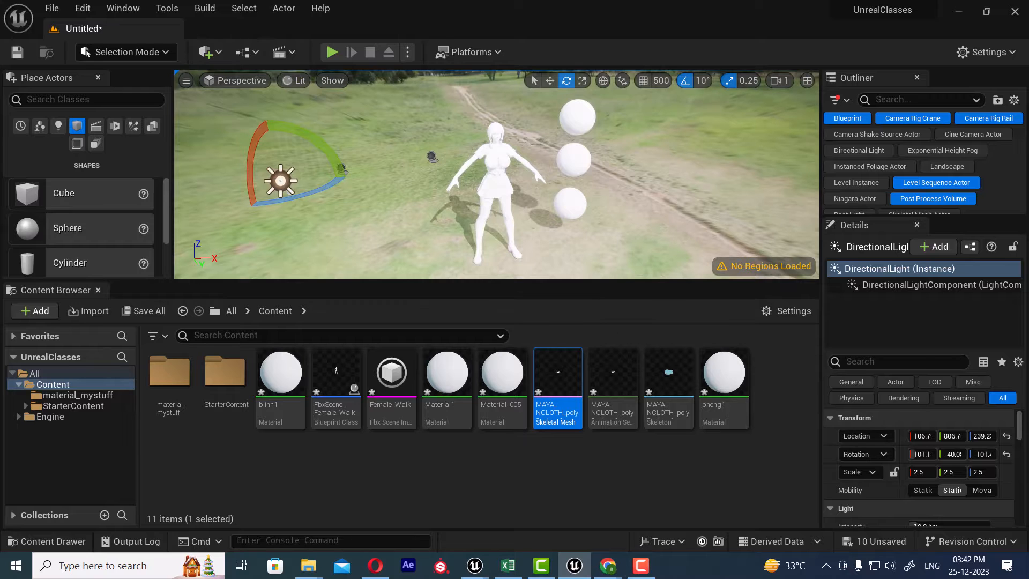
Check the directional light example in the Opera documentation page, and return to the Unreal Editor.
{"action": "left_click", "coordinate": [375, 565]}
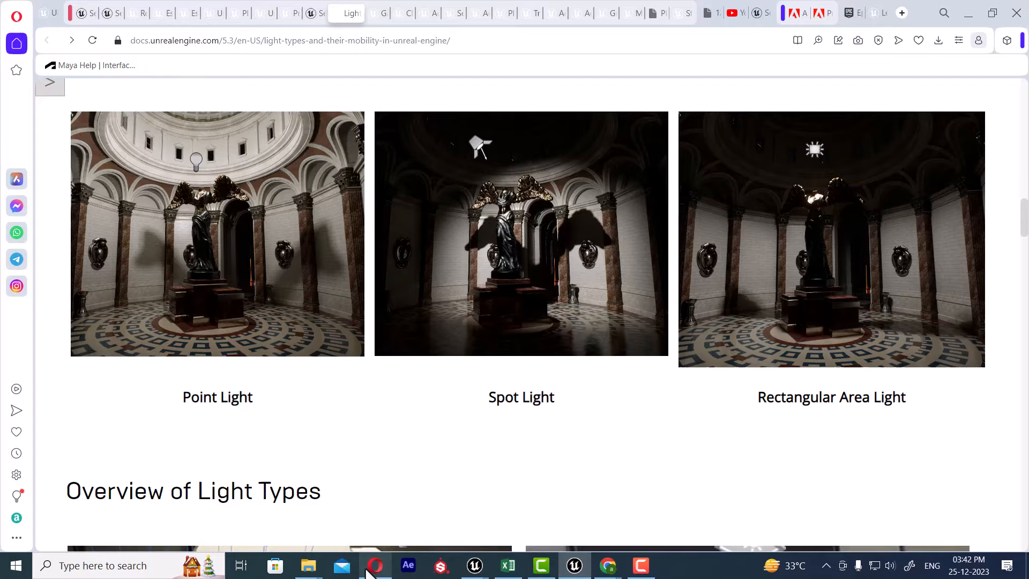
{"action": "scroll", "coordinate": [271, 305], "scroll_direction": "up", "scroll_amount": 2}
{"action": "scroll", "coordinate": [267, 296], "scroll_direction": "up", "scroll_amount": 5}
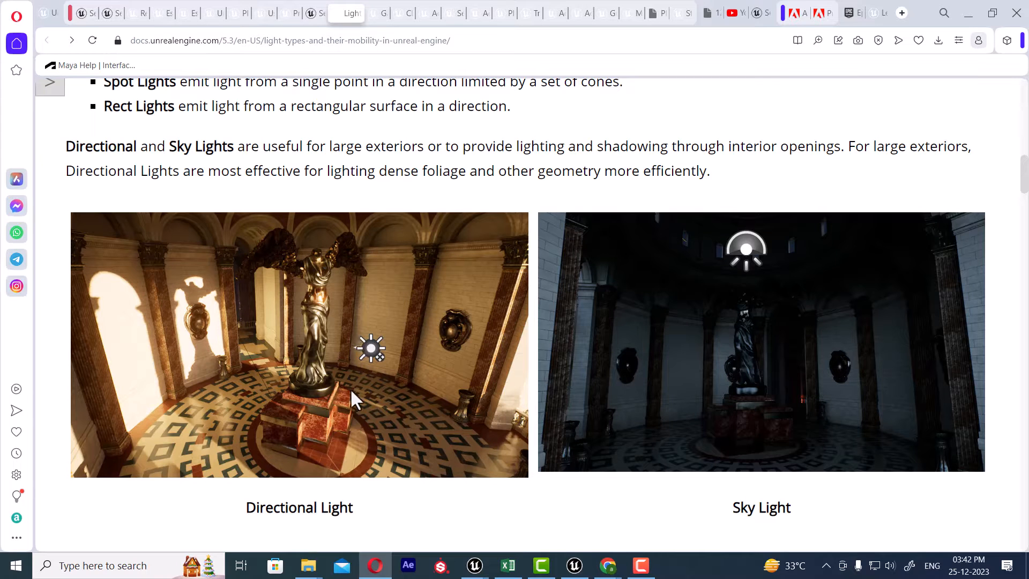
{"action": "left_click", "coordinate": [969, 14]}
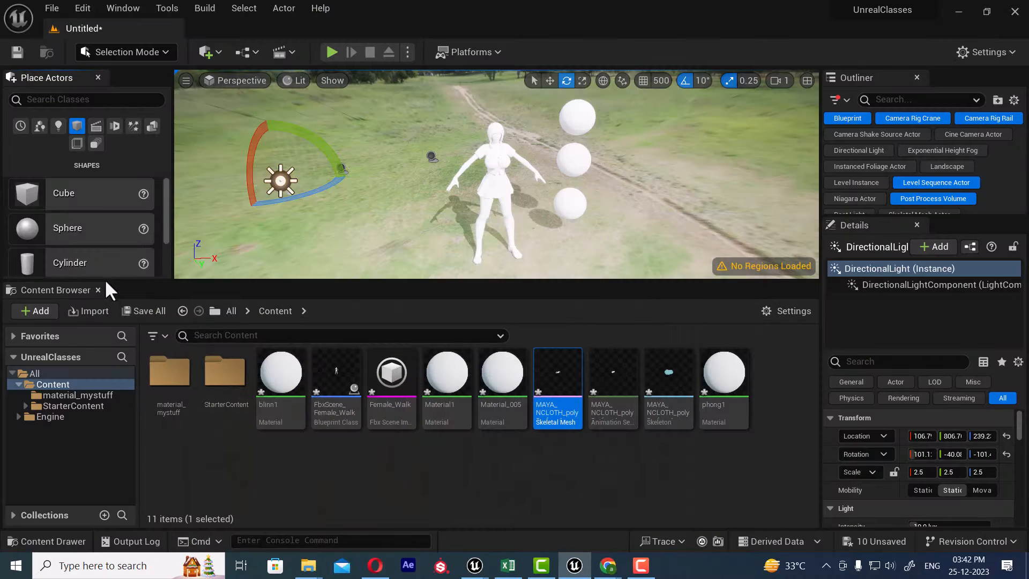
Show the Lights category of placeable actors and enlarge its panel so every light type is listed.
{"action": "left_click", "coordinate": [58, 126]}
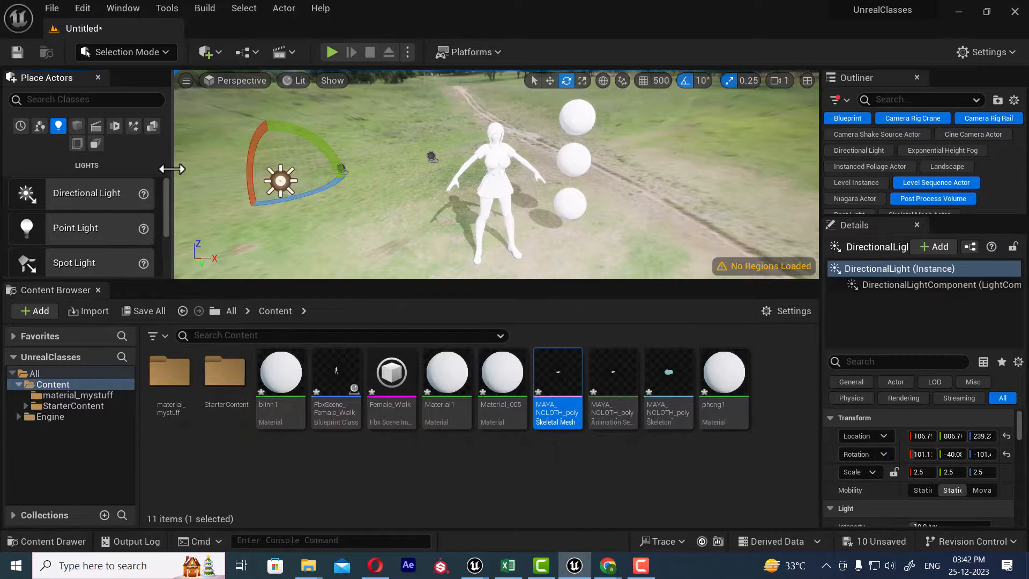
{"action": "mouse_move", "coordinate": [172, 169]}
{"action": "left_mouse_down"}
{"action": "mouse_move", "coordinate": [195, 165]}
{"action": "mouse_move", "coordinate": [187, 169]}
{"action": "left_mouse_up"}
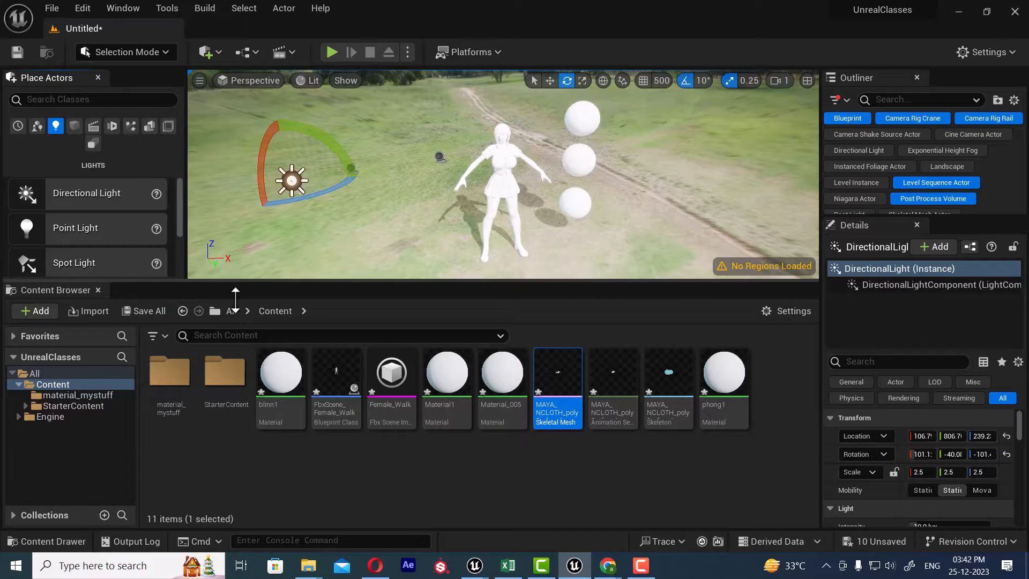
{"action": "left_click_drag", "start_coordinate": [235, 300], "coordinate": [219, 413]}
{"action": "left_click", "coordinate": [801, 141]}
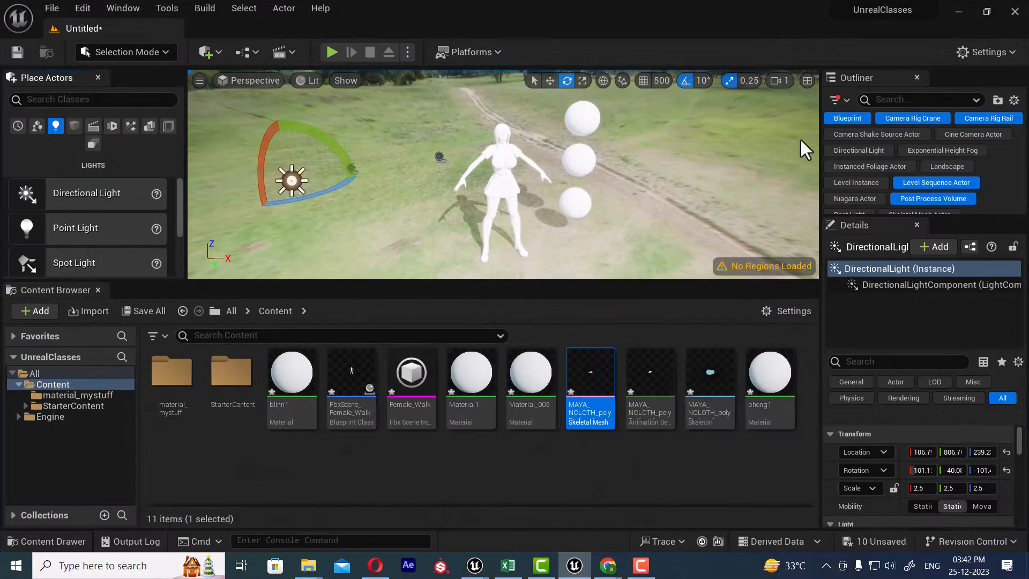
{"action": "left_click_drag", "start_coordinate": [340, 283], "coordinate": [321, 422]}
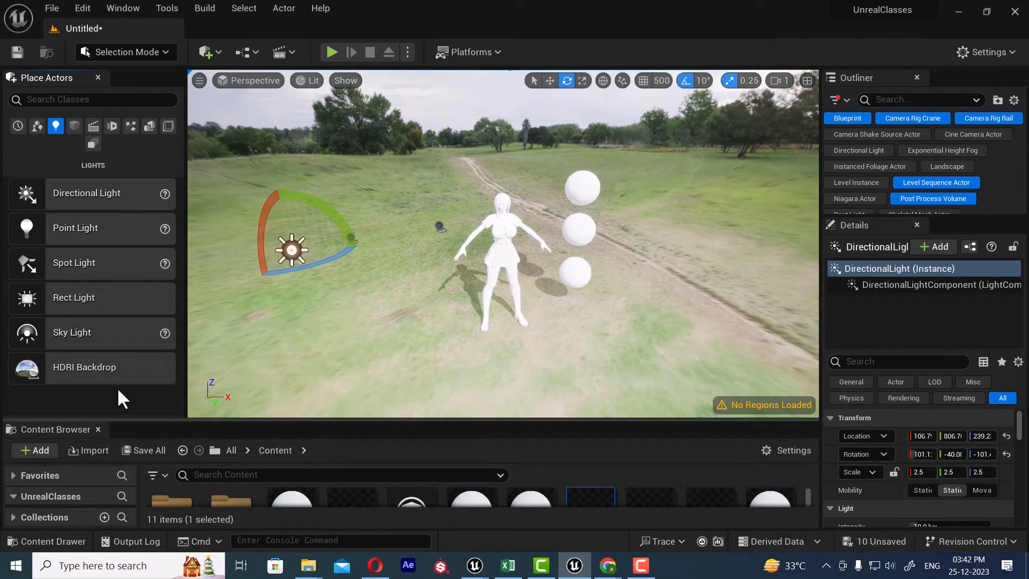
Open the plugin browser and search for "hdr" to check the HDRIBackdrop plugin.
{"action": "left_click", "coordinate": [997, 51]}
{"action": "left_click", "coordinate": [911, 126]}
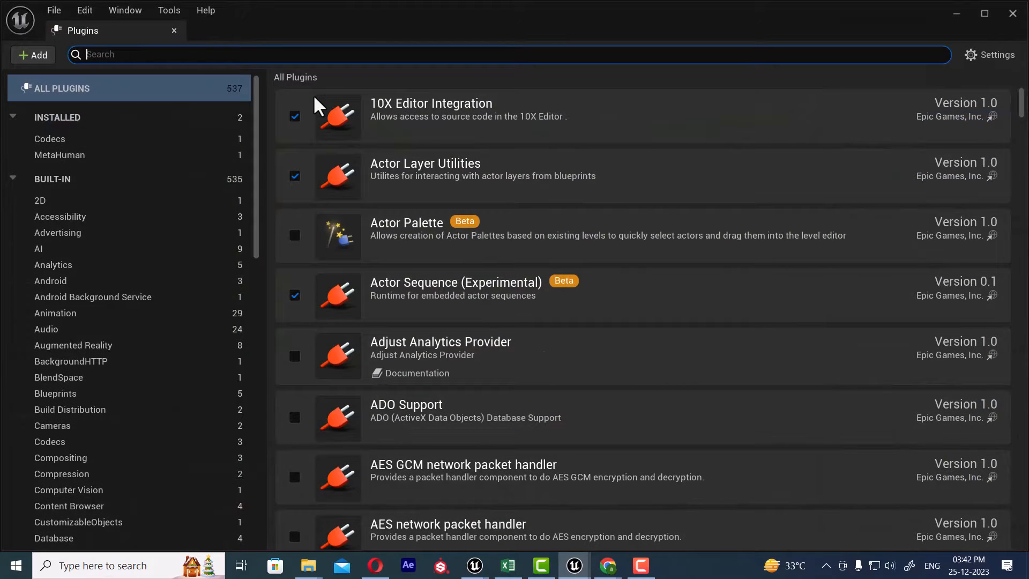
{"action": "type", "text": "hdr"}
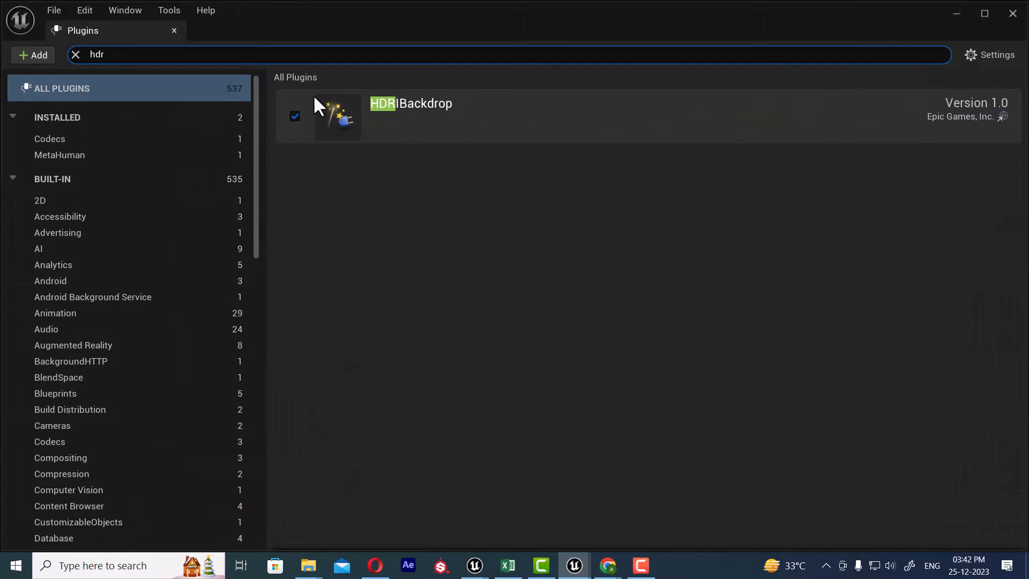
Complete the plugin search as "hdri", minimize the plugin browser and select the HDRI backdrop in the scene.
{"action": "type", "text": "i"}
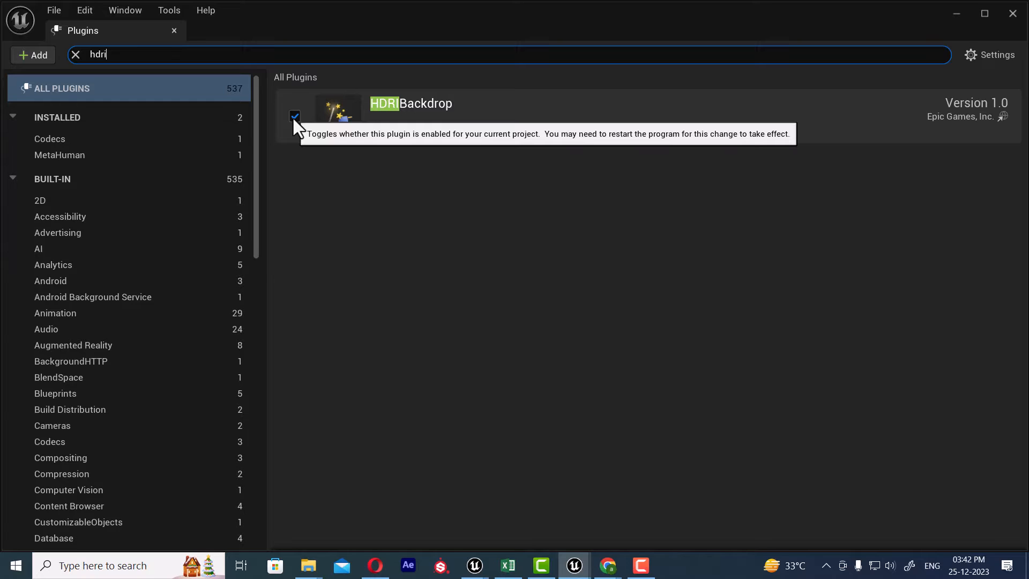
{"action": "left_click", "coordinate": [955, 15]}
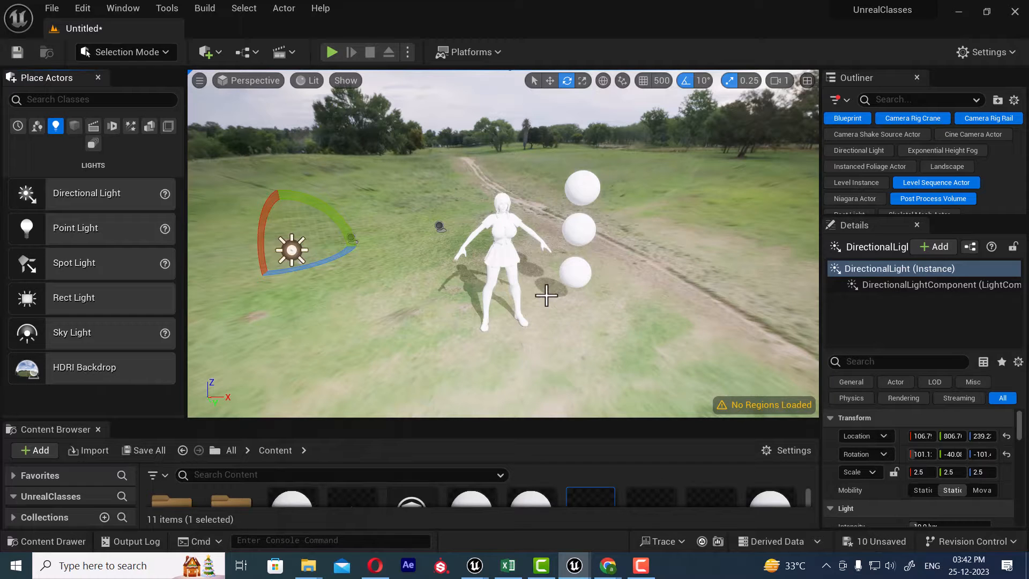
{"action": "left_click", "coordinate": [608, 354]}
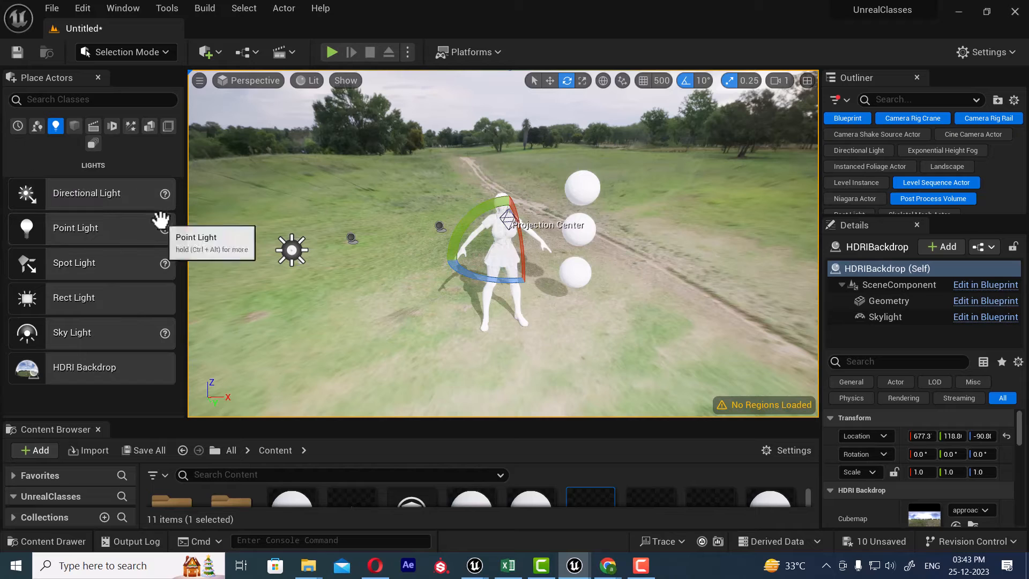
Check the point, spot and rectangular area light examples in the Opera documentation page, and return to the Unreal Editor.
{"action": "left_click", "coordinate": [375, 566]}
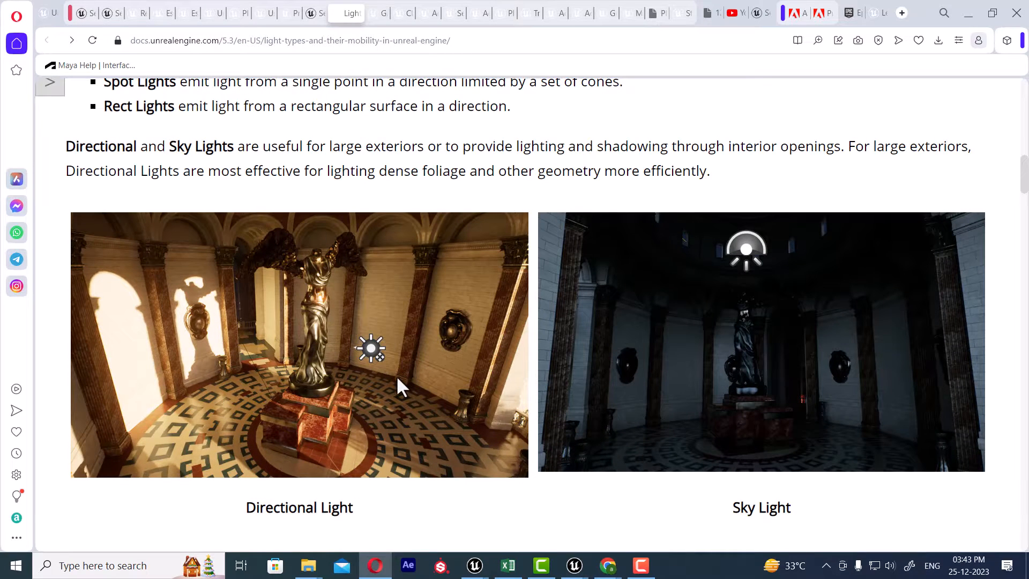
{"action": "scroll", "coordinate": [400, 381], "scroll_direction": "down", "scroll_amount": 8}
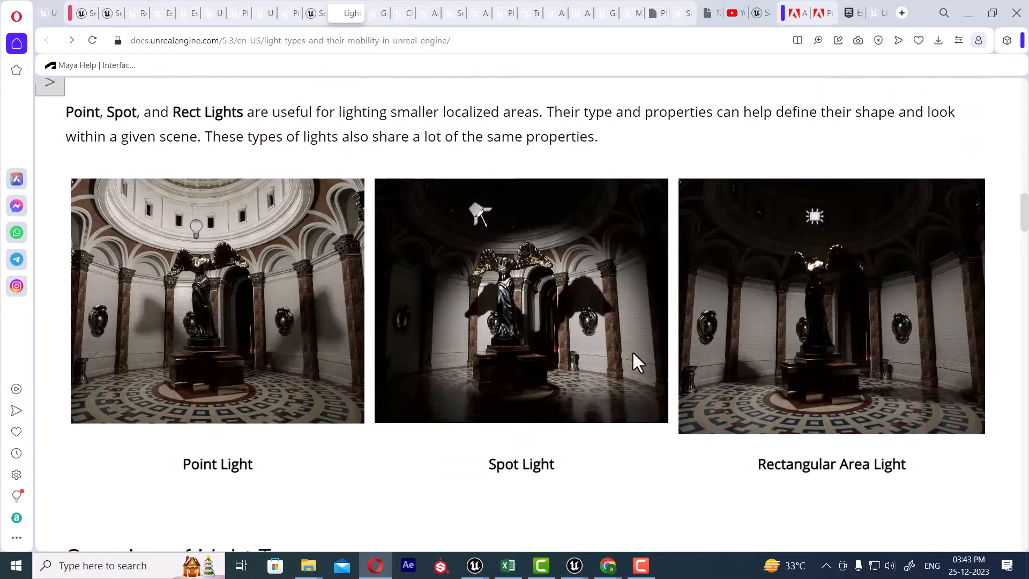
{"action": "key", "text": "alt+Tab"}
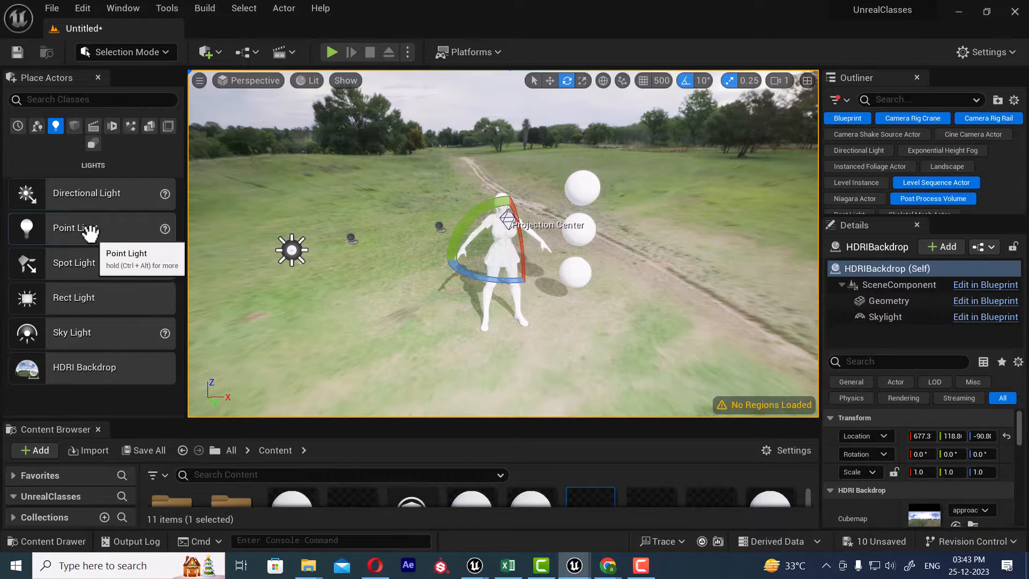
Place a point light on the ground in front of the character, and select the HDRI backdrop's Skylight component.
{"action": "left_click_drag", "start_coordinate": [92, 231], "coordinate": [556, 333]}
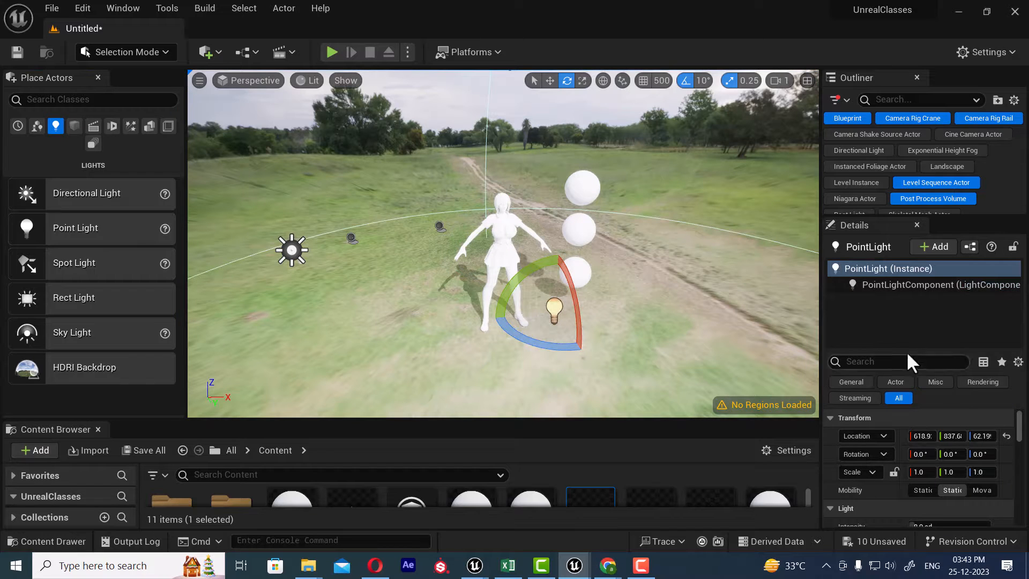
{"action": "left_click", "coordinate": [667, 272]}
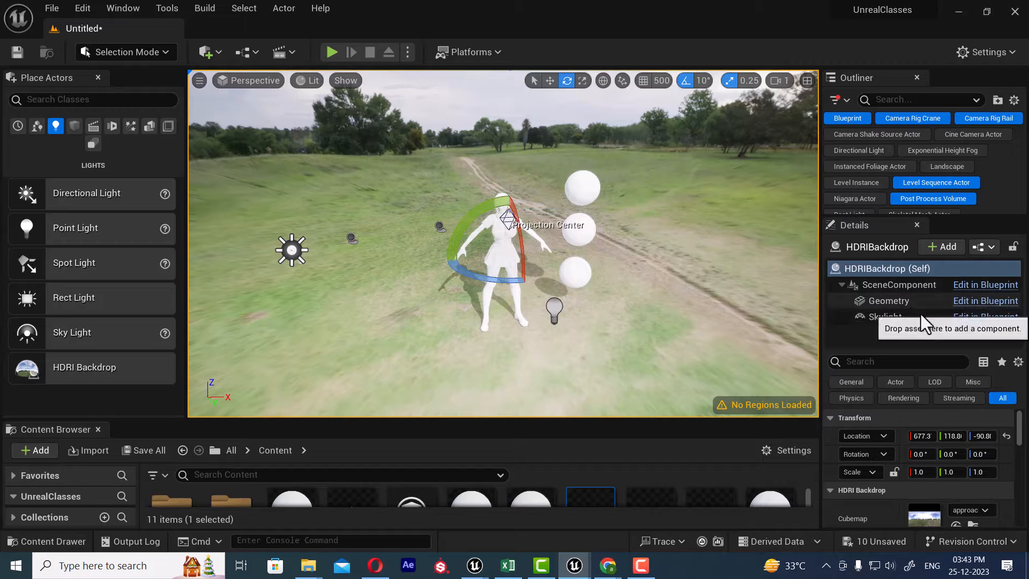
{"action": "left_click", "coordinate": [899, 316]}
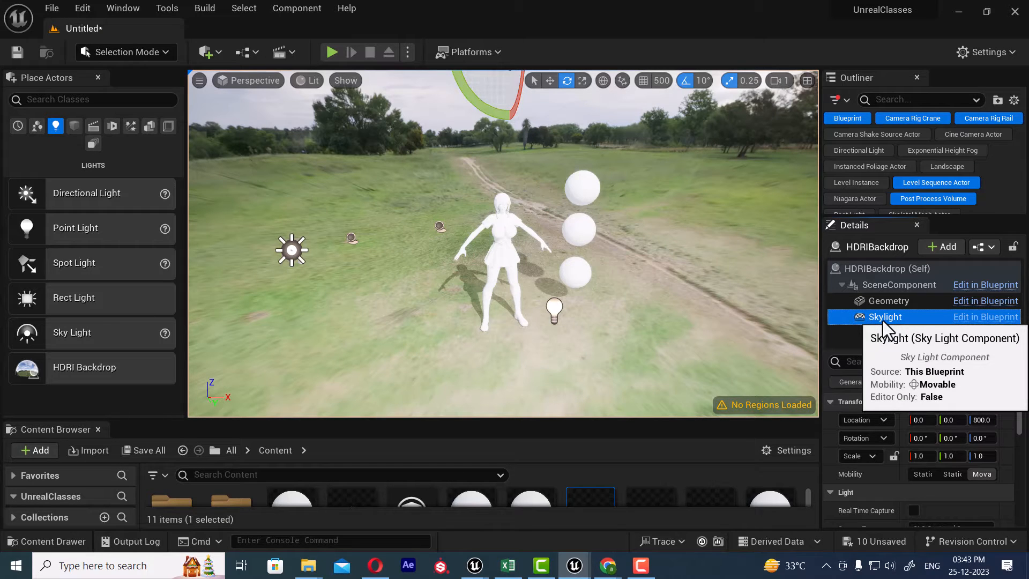
Delete the whole HDRI Backdrop dome from the scene.
{"action": "left_click", "coordinate": [722, 269]}
{"action": "scroll", "coordinate": [663, 284], "scroll_direction": "down", "scroll_amount": 2}
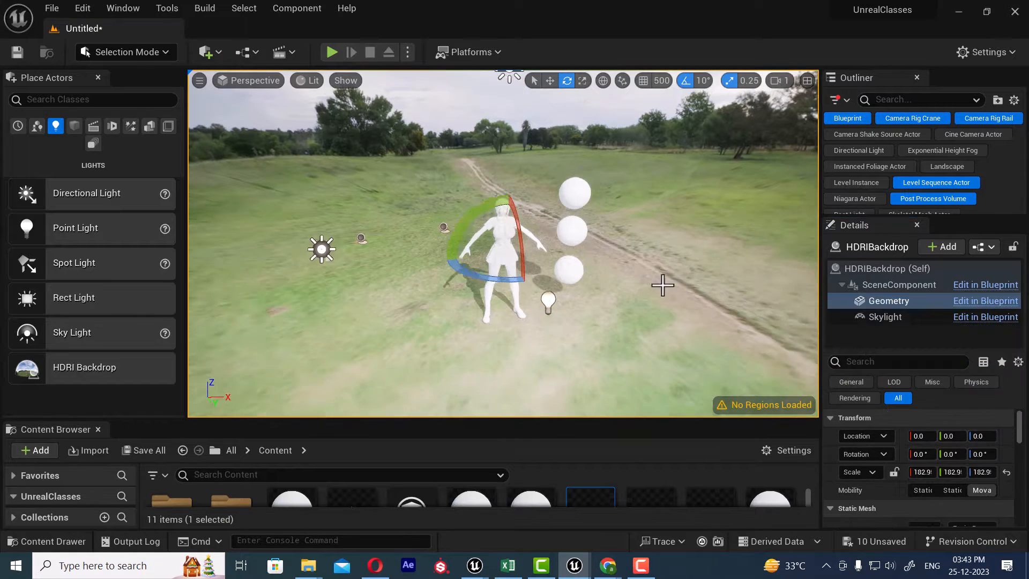
{"action": "scroll", "coordinate": [663, 284], "scroll_direction": "down", "scroll_amount": 5}
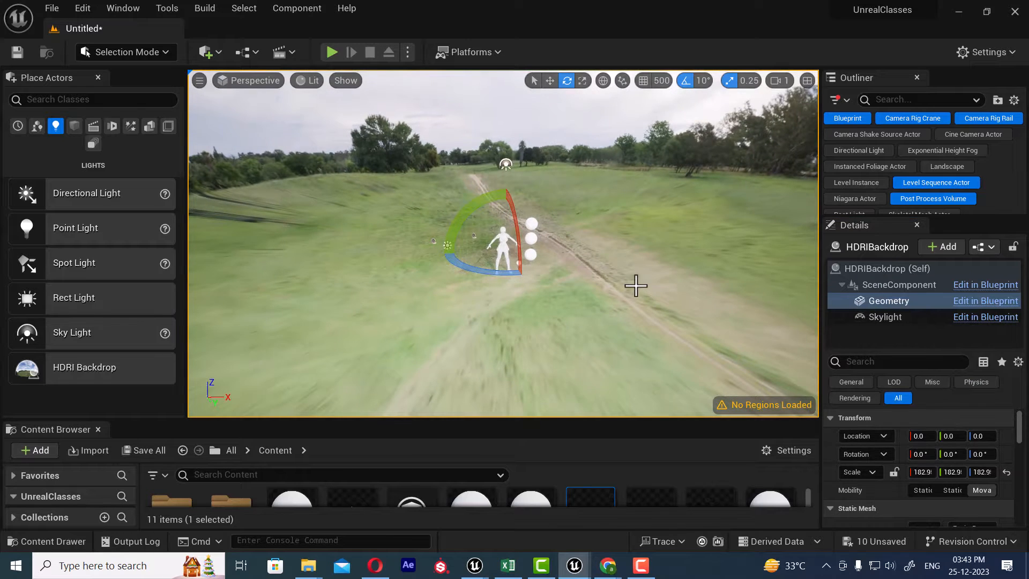
{"action": "scroll", "coordinate": [636, 286], "scroll_direction": "down", "scroll_amount": 7}
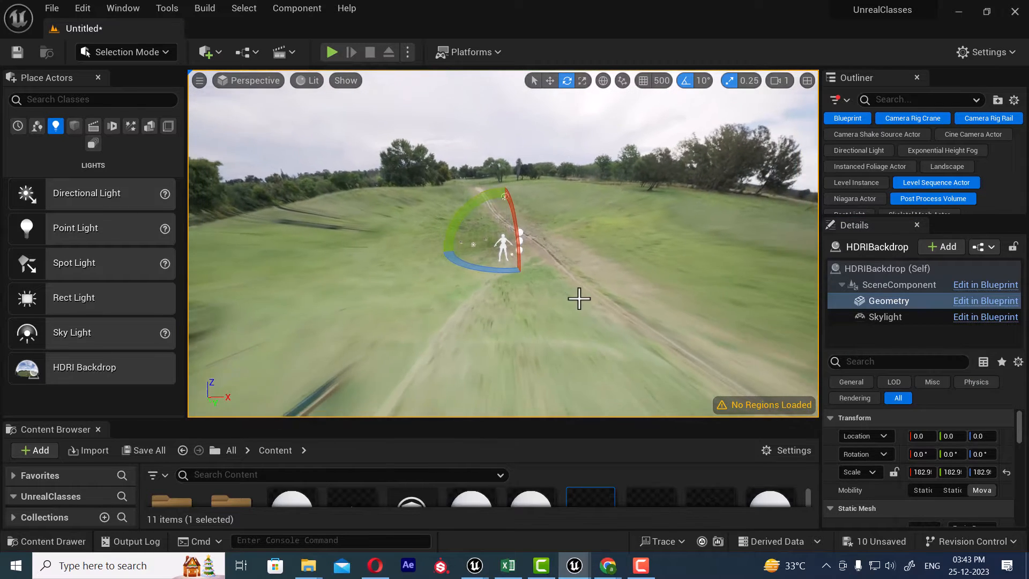
{"action": "scroll", "coordinate": [579, 298], "scroll_direction": "down", "scroll_amount": 6}
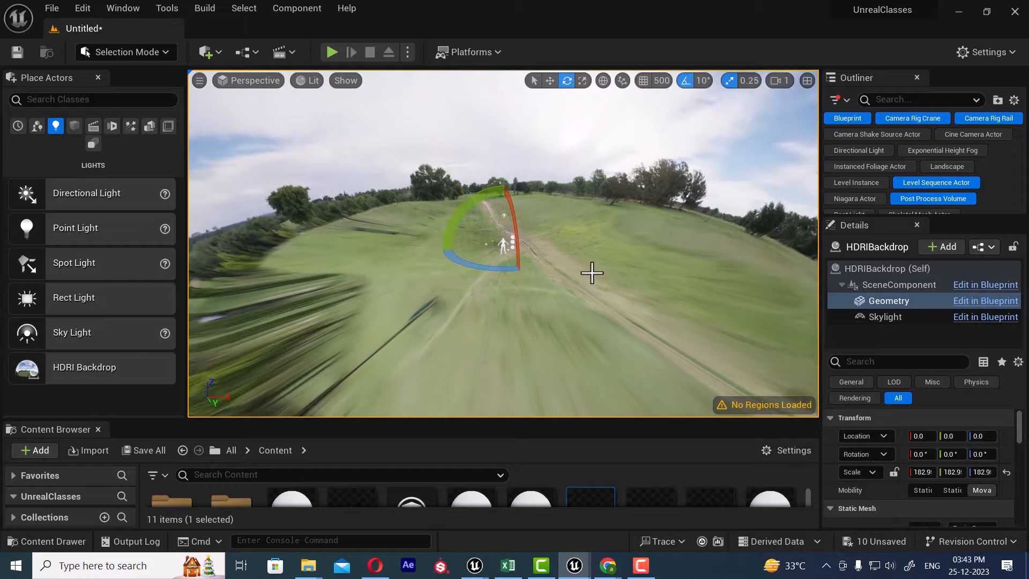
{"action": "scroll", "coordinate": [600, 284], "scroll_direction": "down", "scroll_amount": 2}
{"action": "scroll", "coordinate": [620, 258], "scroll_direction": "down", "scroll_amount": 5}
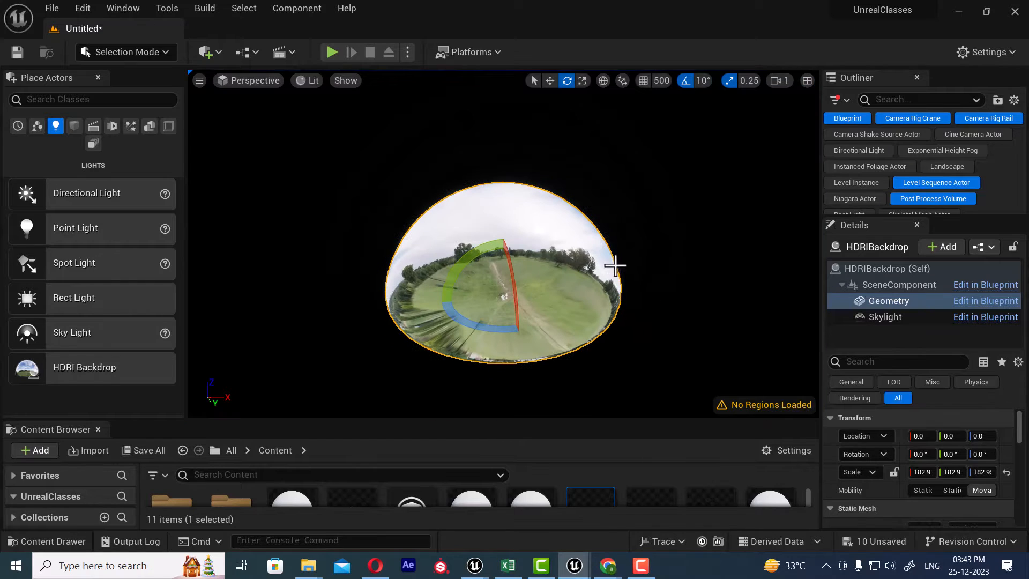
{"action": "left_click", "coordinate": [674, 301]}
{"action": "left_click", "coordinate": [583, 258]}
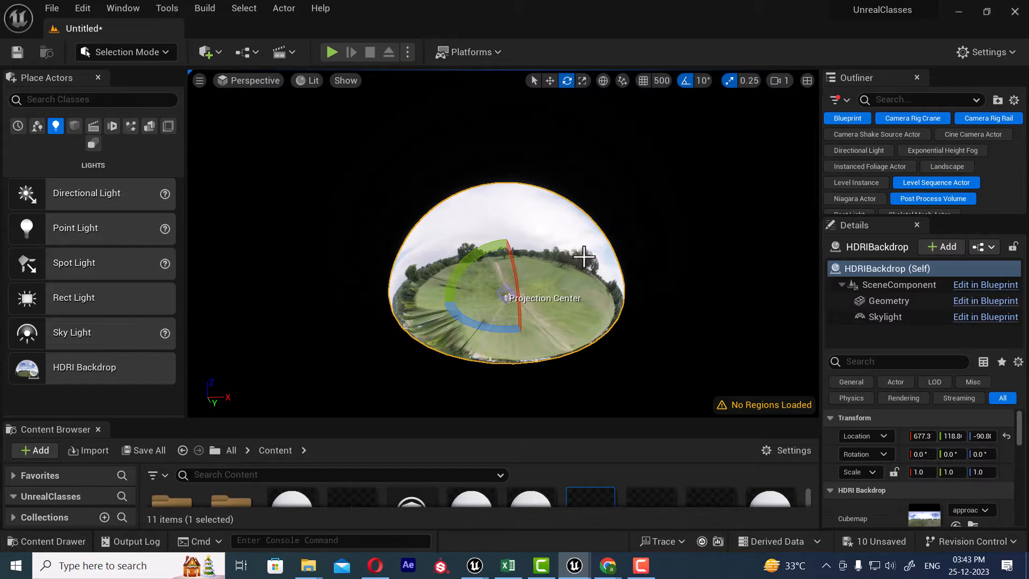
{"action": "key", "text": "Delete"}
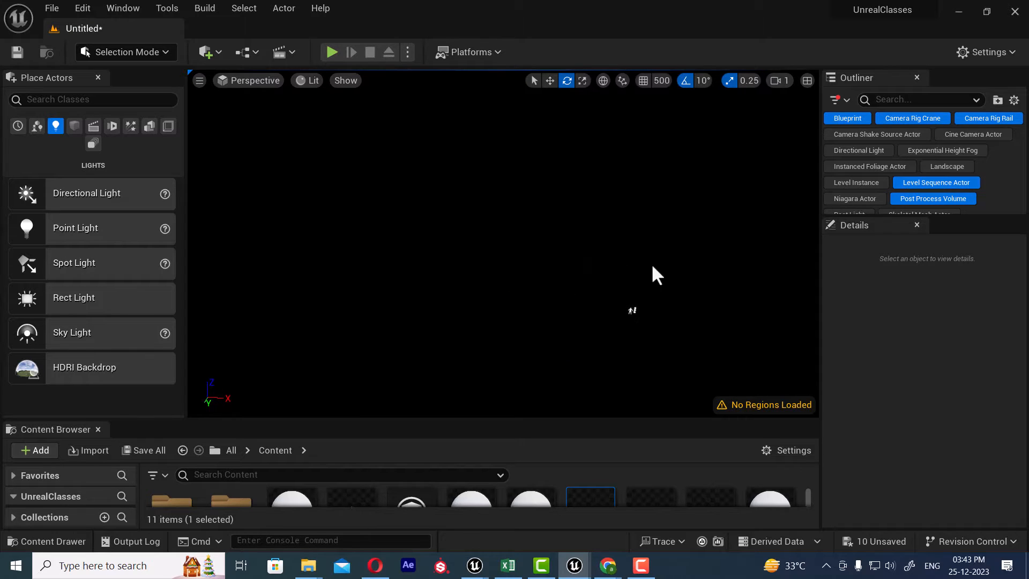
Place a Plane shape near the feet of the character mesh.
{"action": "left_click", "coordinate": [632, 311]}
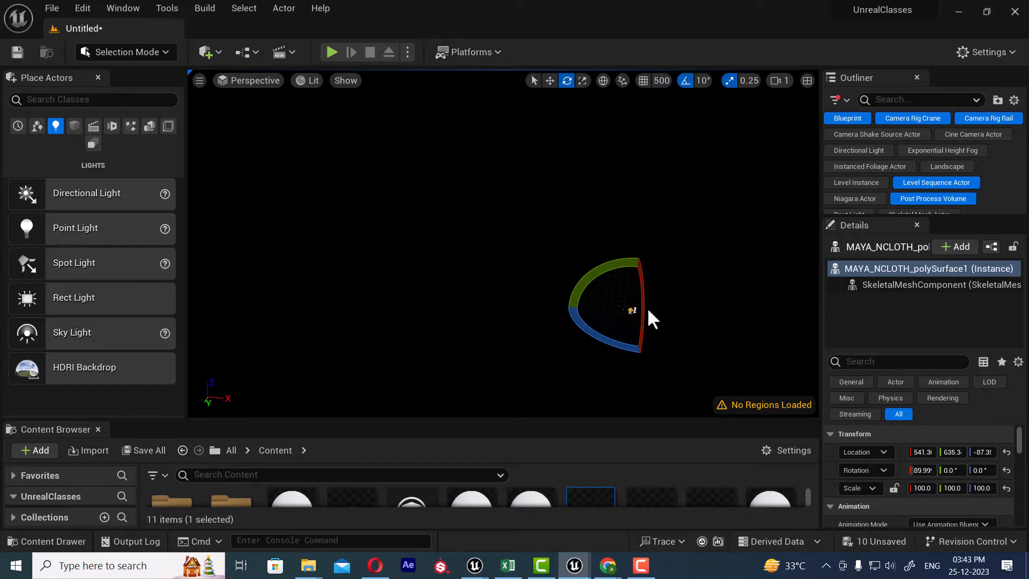
{"action": "key", "text": "f"}
{"action": "left_click_drag", "start_coordinate": [631, 310], "coordinate": [638, 335], "text": "alt"}
{"action": "right_click_drag", "start_coordinate": [638, 336], "coordinate": [673, 290], "text": "alt"}
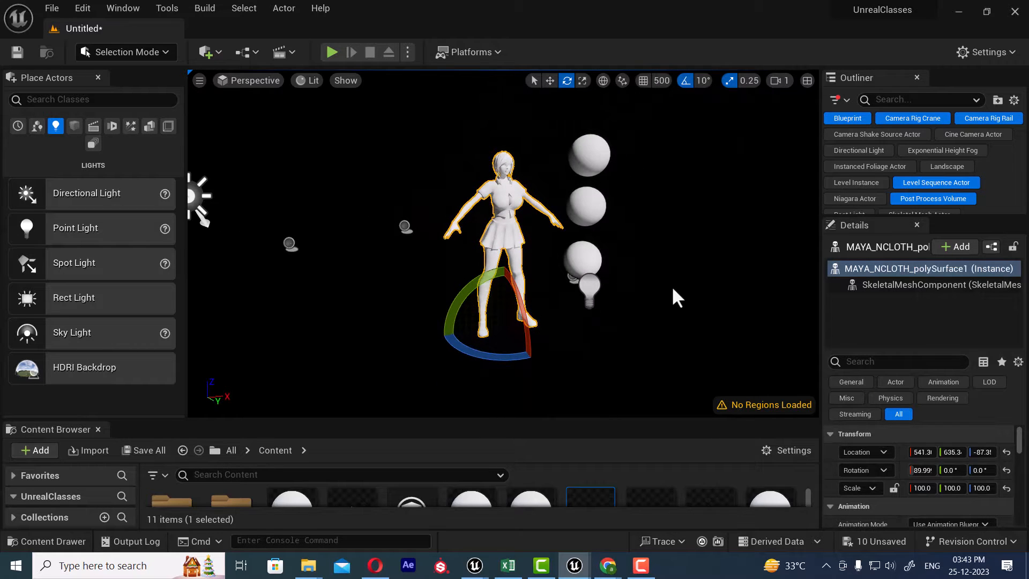
{"action": "left_click", "coordinate": [75, 125]}
{"action": "left_click_drag", "start_coordinate": [86, 332], "coordinate": [464, 362]}
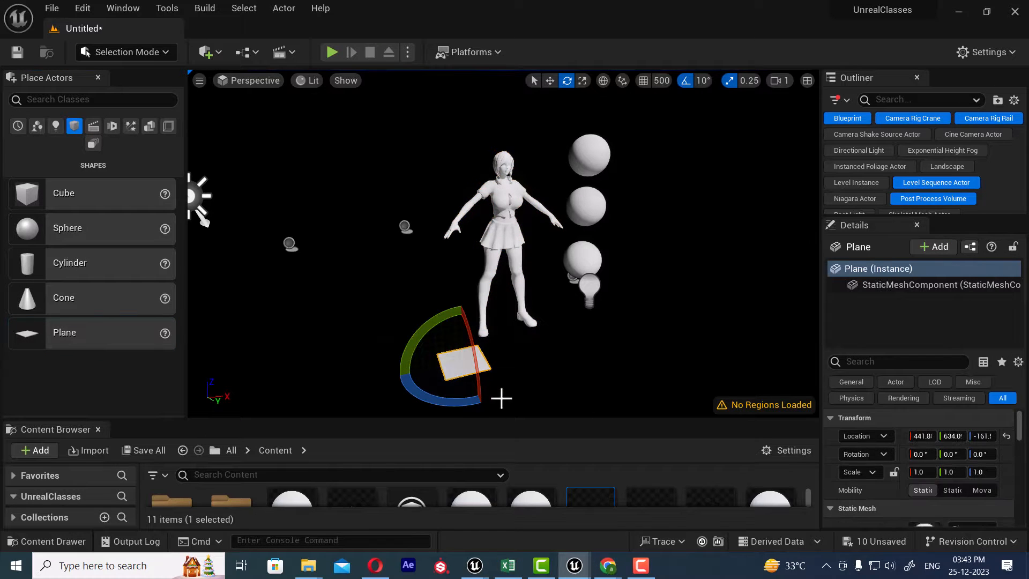
Scale the plane to 100 on the X, Y and Z axes to form a large floor.
{"action": "left_click", "coordinate": [920, 474]}
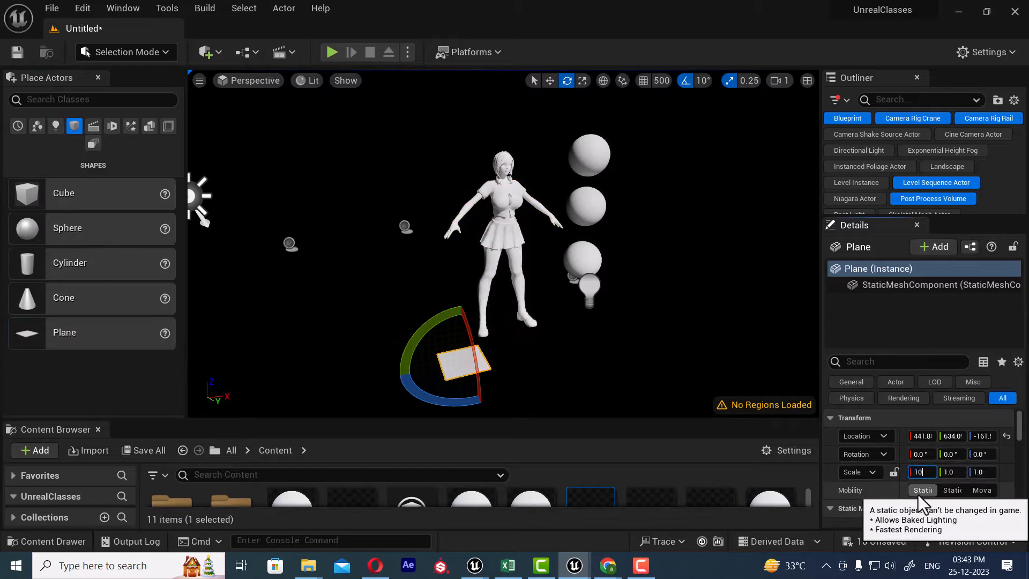
{"action": "type", "text": "100"}
{"action": "key", "text": "Tab"}
{"action": "type", "text": "100"}
{"action": "key", "text": "Tab"}
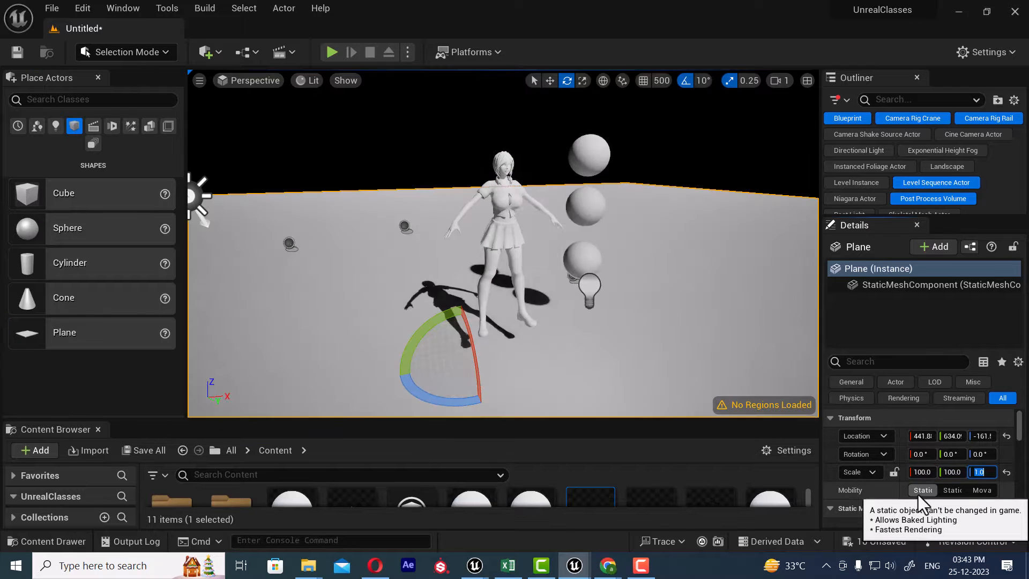
{"action": "type", "text": "100"}
{"action": "key", "text": "Return"}
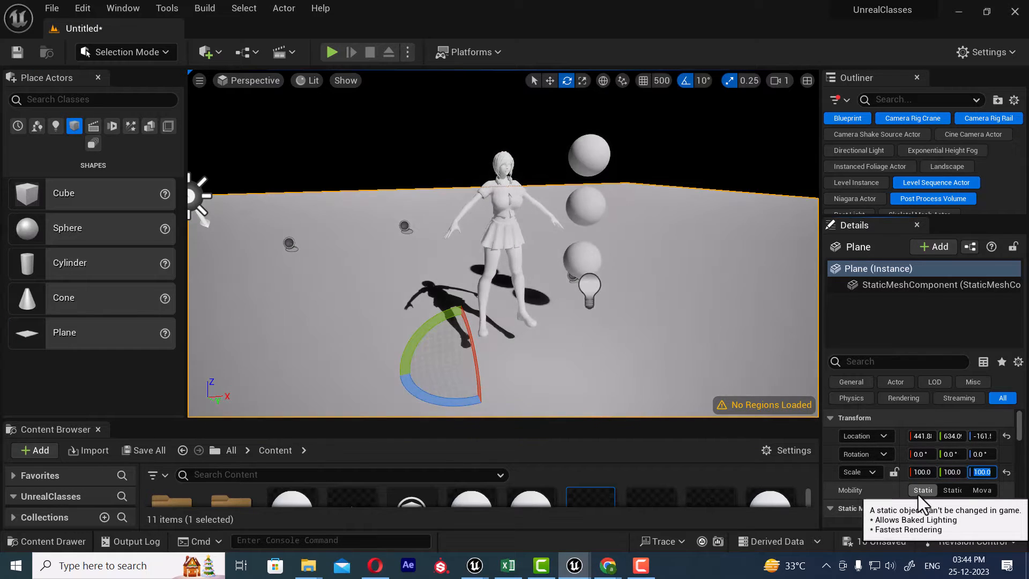
Raise the floor plane to the character's feet, at about -87 on Z.
{"action": "left_click_drag", "start_coordinate": [647, 363], "coordinate": [598, 325], "text": "alt"}
{"action": "key", "text": "w"}
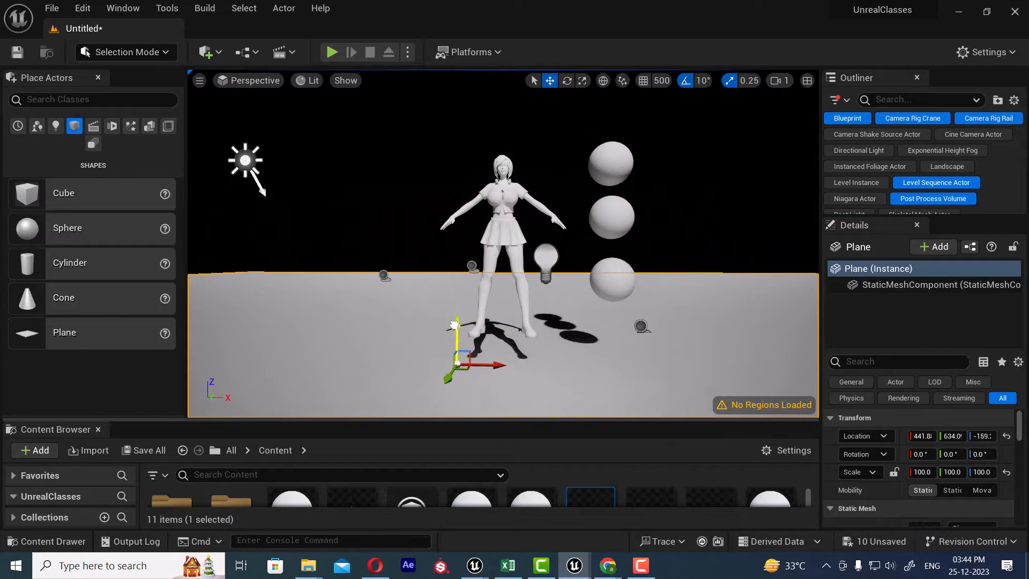
{"action": "left_click_drag", "start_coordinate": [456, 310], "coordinate": [453, 291]}
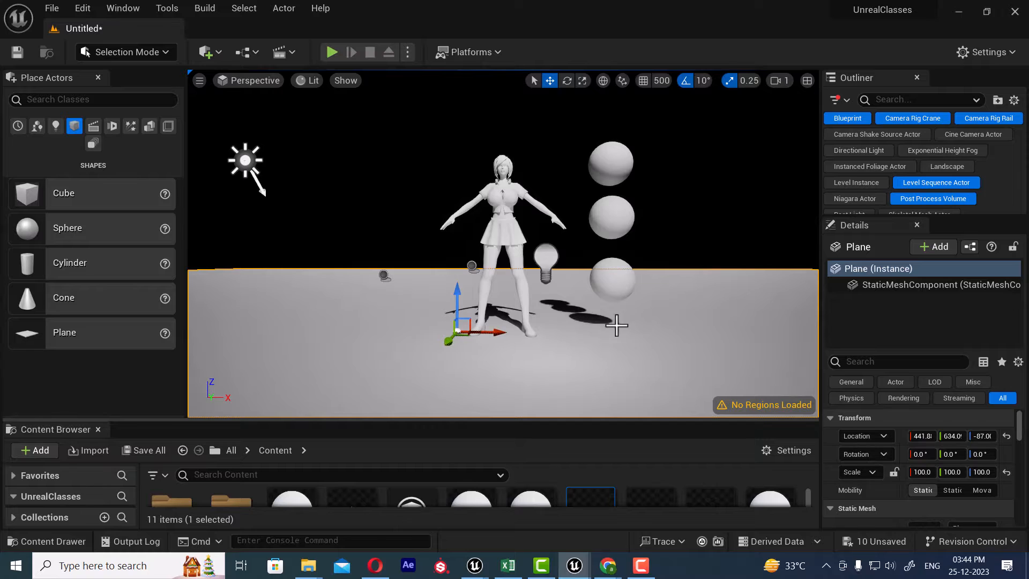
Select the point light's light component and set its intensity to about 16.75 cd.
{"action": "left_click_drag", "start_coordinate": [616, 324], "coordinate": [571, 337], "text": "alt"}
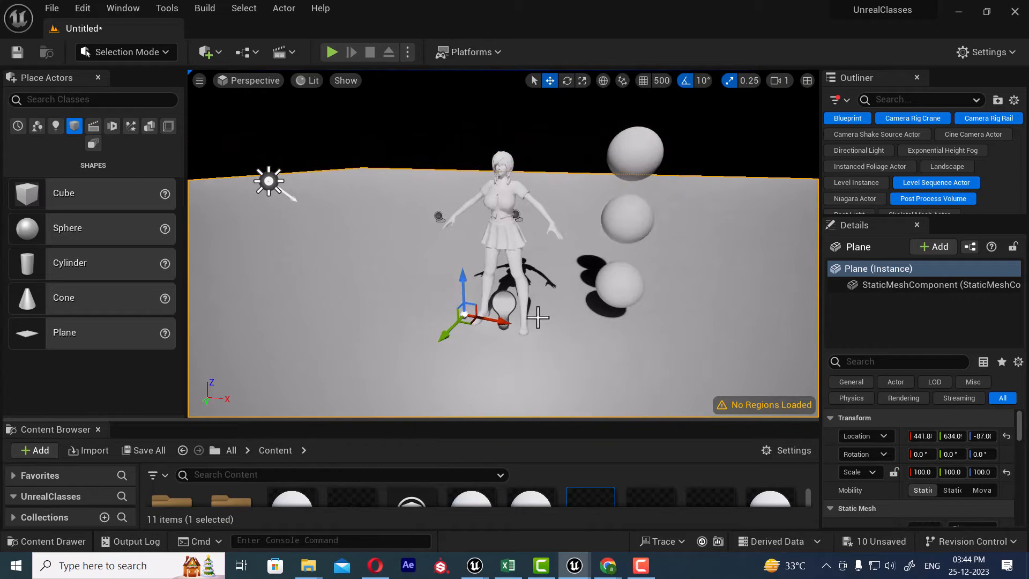
{"action": "left_click", "coordinate": [508, 303]}
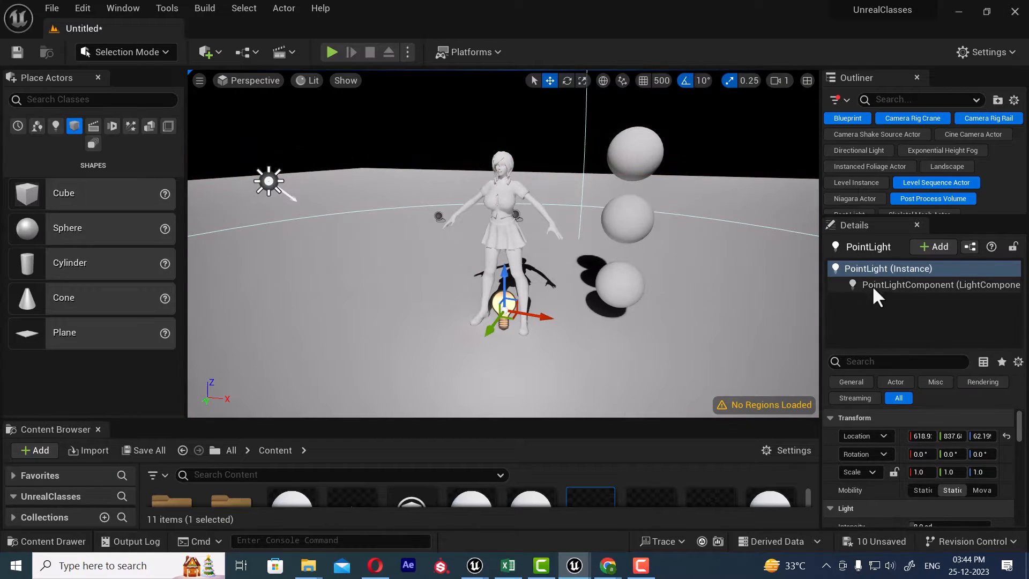
{"action": "left_click", "coordinate": [853, 285]}
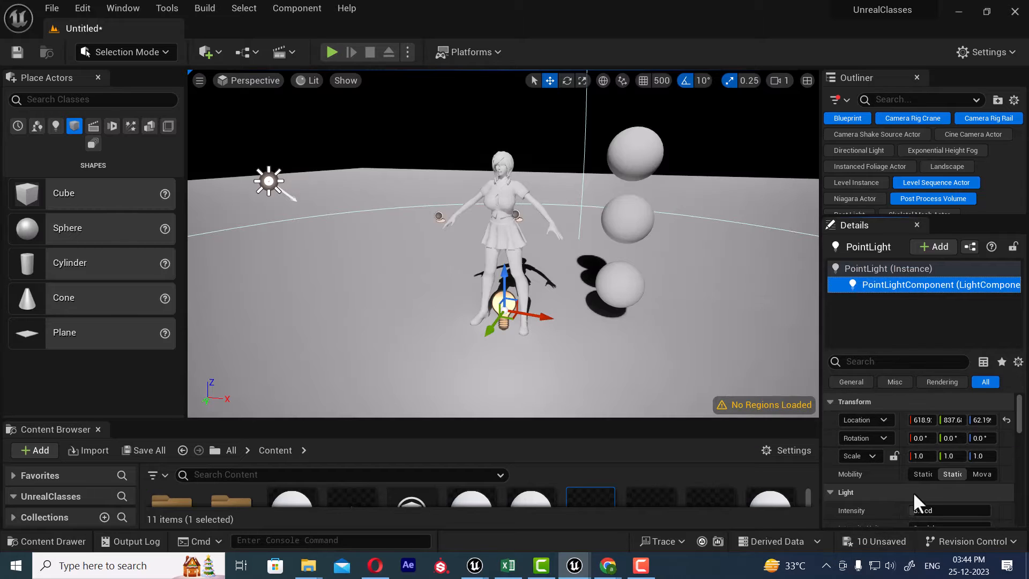
{"action": "left_click_drag", "start_coordinate": [956, 512], "coordinate": [911, 513]}
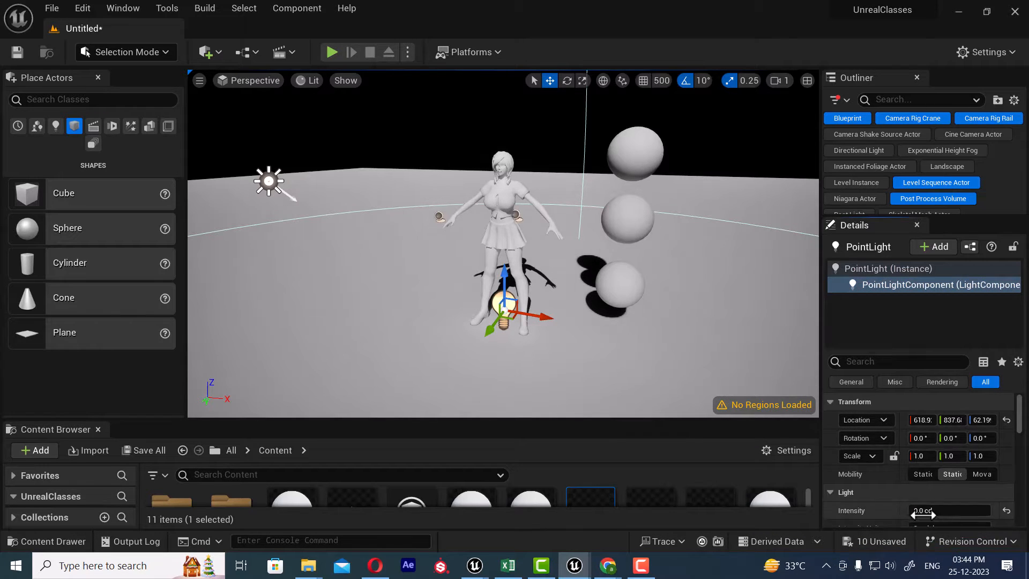
{"action": "left_click_drag", "start_coordinate": [948, 510], "coordinate": [970, 510]}
Set the point light's color to fully saturated red (FF0000FF).
{"action": "left_click_drag", "start_coordinate": [890, 351], "coordinate": [891, 306]}
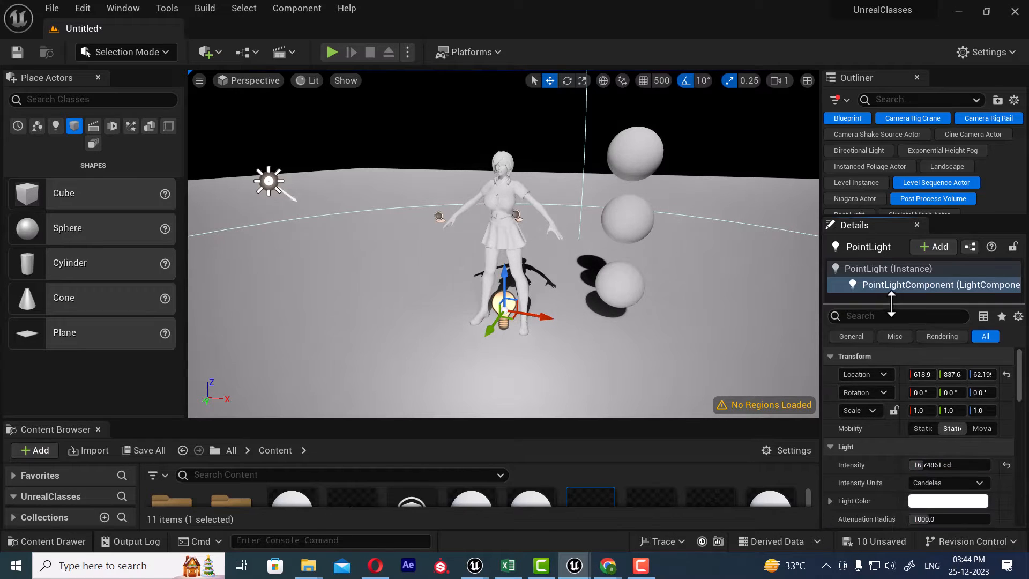
{"action": "left_click", "coordinate": [945, 498]}
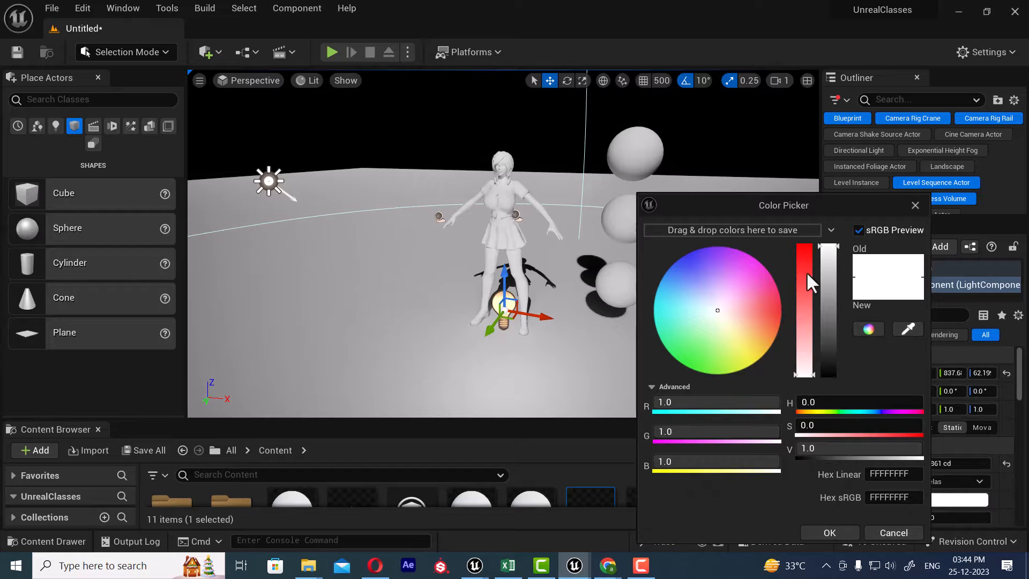
{"action": "left_click_drag", "start_coordinate": [807, 278], "coordinate": [810, 238]}
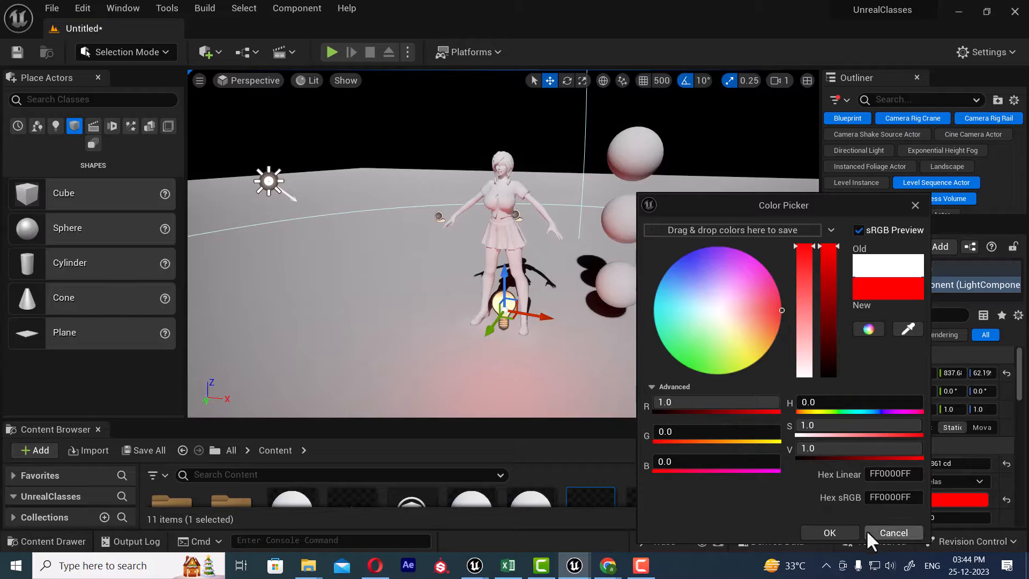
{"action": "left_click", "coordinate": [830, 532]}
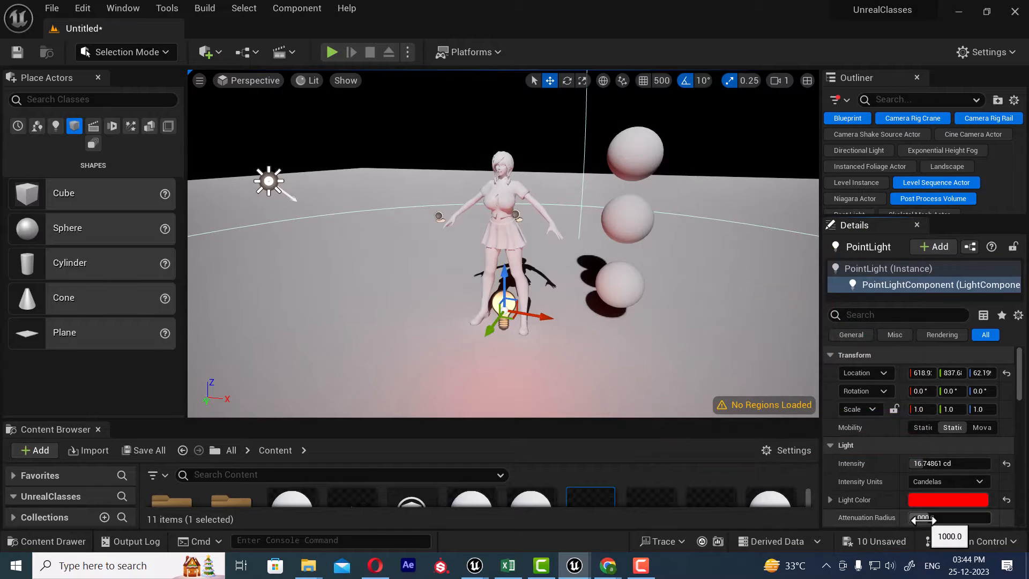
Set the point light's attenuation radius to about 223 and its intensity to 160 cd.
{"action": "mouse_move", "coordinate": [922, 520]}
{"action": "left_mouse_down"}
{"action": "mouse_move", "coordinate": [890, 519]}
{"action": "mouse_move", "coordinate": [922, 519]}
{"action": "left_mouse_up"}
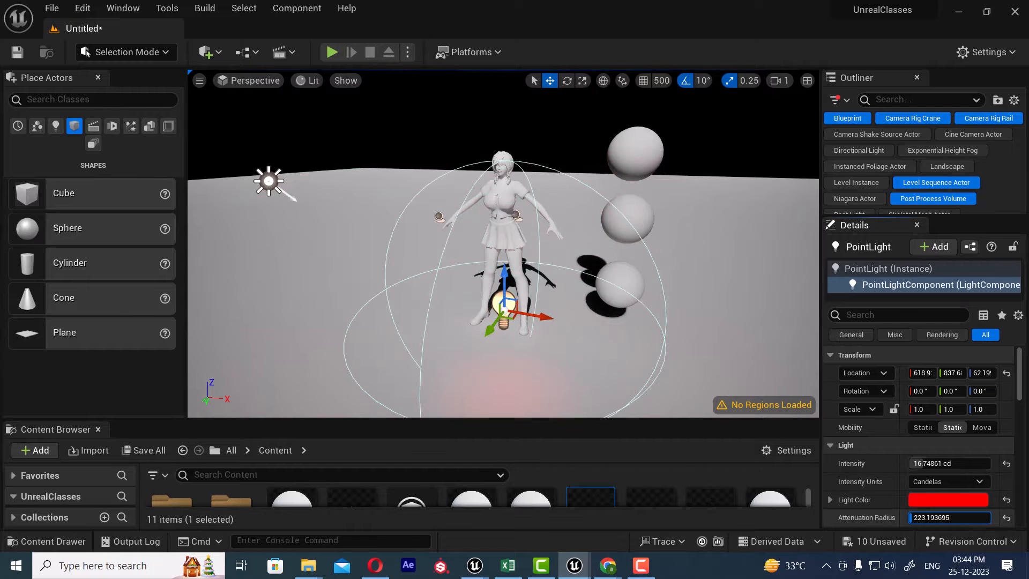
{"action": "left_click_drag", "start_coordinate": [914, 463], "coordinate": [997, 463]}
Duplicate the red point light component and move the copy along Y to about -161, toward the spheres.
{"action": "left_click_drag", "start_coordinate": [504, 275], "coordinate": [435, 272], "text": "alt"}
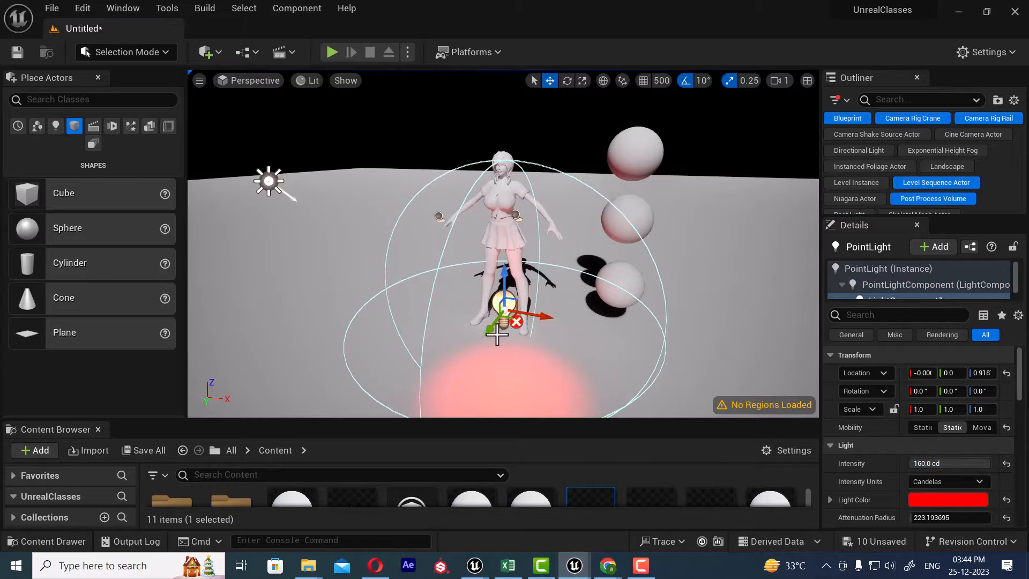
{"action": "left_click_drag", "start_coordinate": [492, 328], "coordinate": [521, 293]}
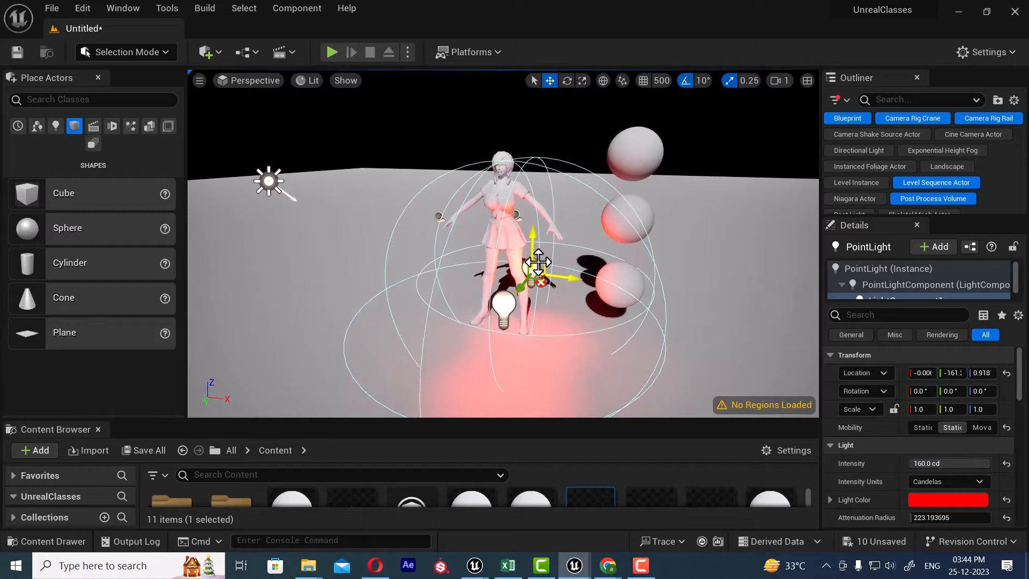
Move the duplicated red point light above the character's head, to about X -98 and Z 255.
{"action": "left_click_drag", "start_coordinate": [528, 245], "coordinate": [531, 122]}
{"action": "left_click_drag", "start_coordinate": [572, 152], "coordinate": [535, 152]}
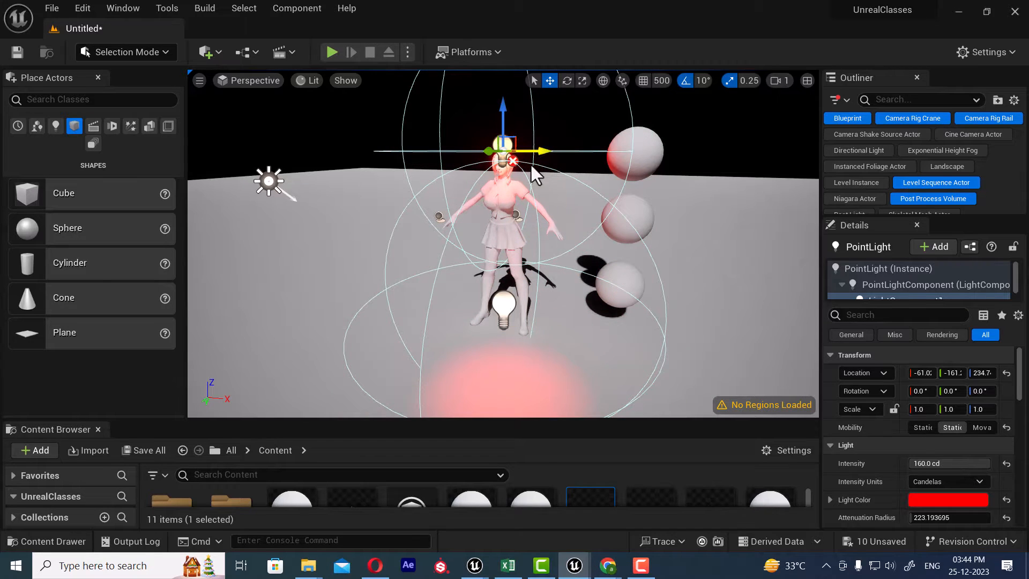
{"action": "left_click_drag", "start_coordinate": [567, 182], "coordinate": [670, 207], "text": "alt"}
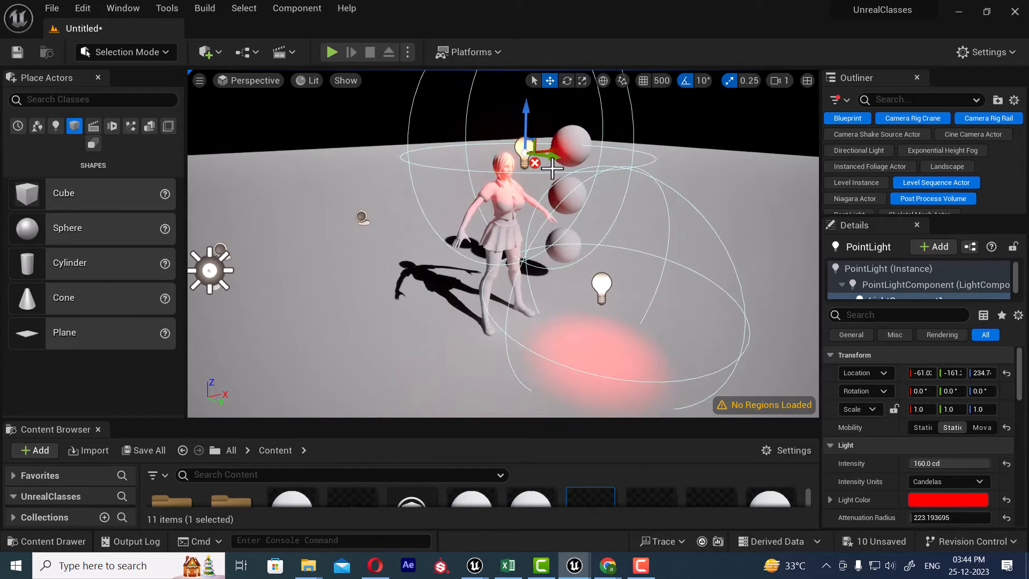
{"action": "left_click_drag", "start_coordinate": [552, 168], "coordinate": [536, 166]}
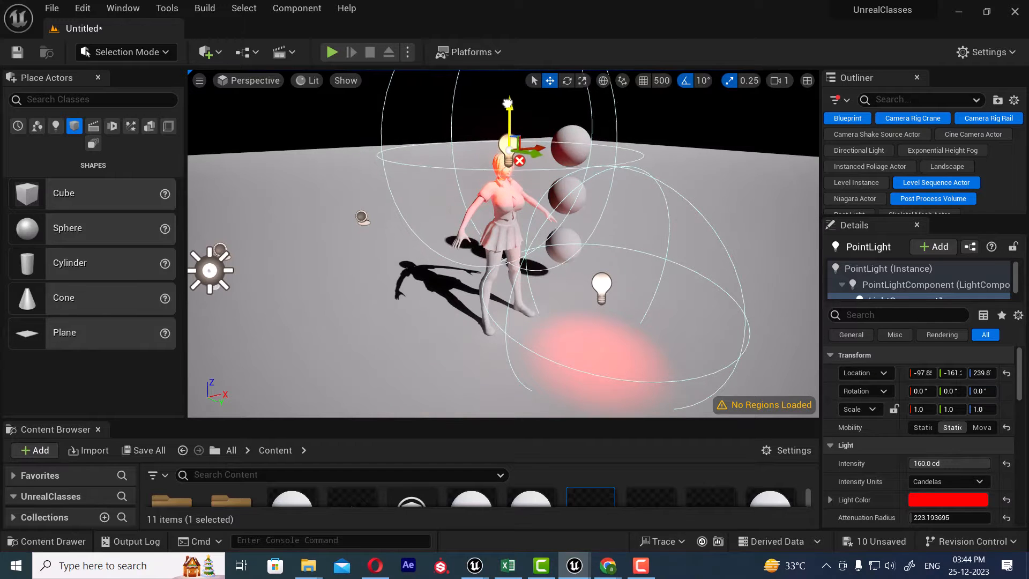
{"action": "left_click_drag", "start_coordinate": [508, 102], "coordinate": [509, 94]}
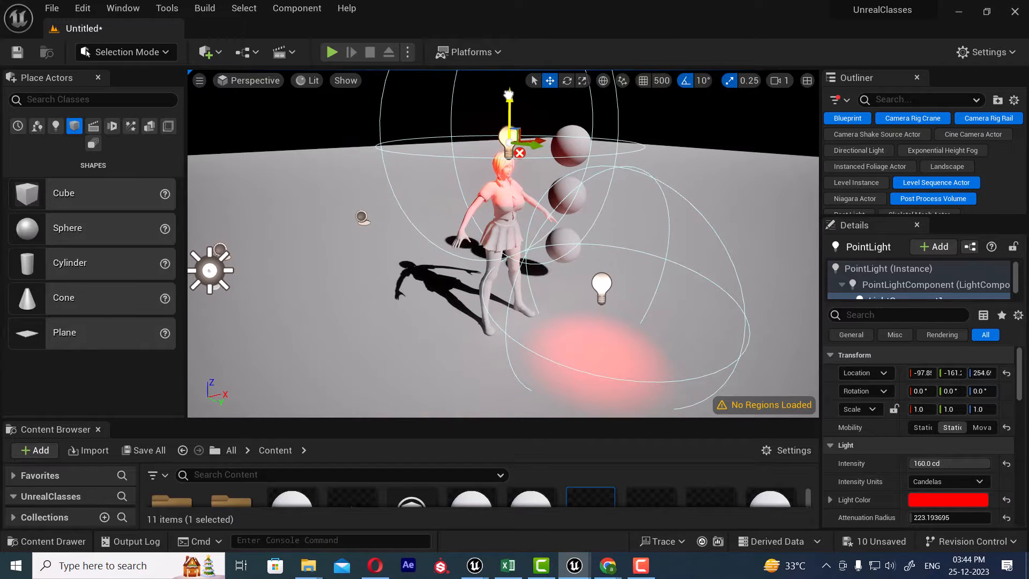
Switch to the browser to review the Point, Spot and Rect Light comparison, and return to Unreal Editor to view the lit character.
{"action": "left_click", "coordinate": [376, 566]}
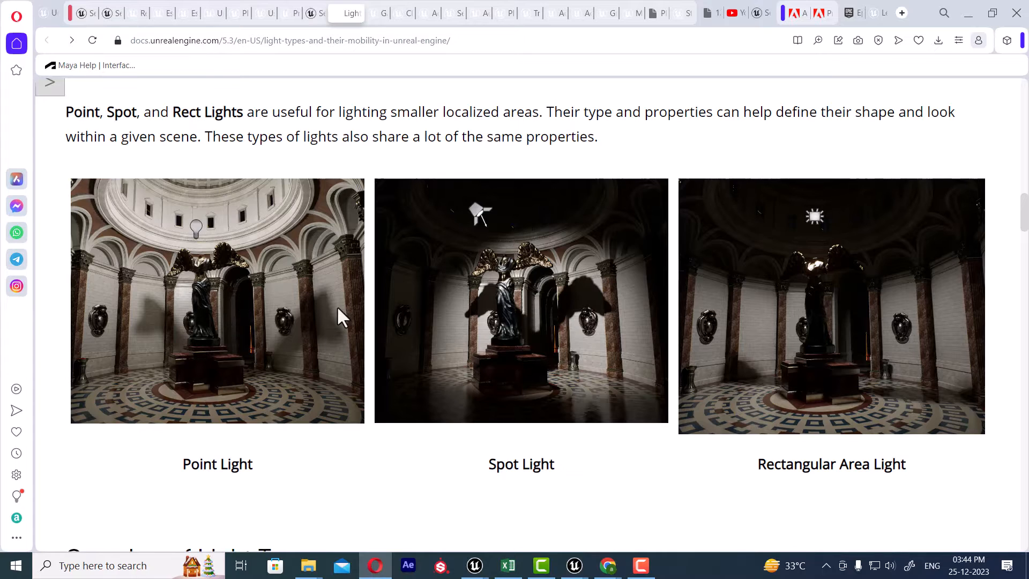
{"action": "left_click", "coordinate": [968, 13]}
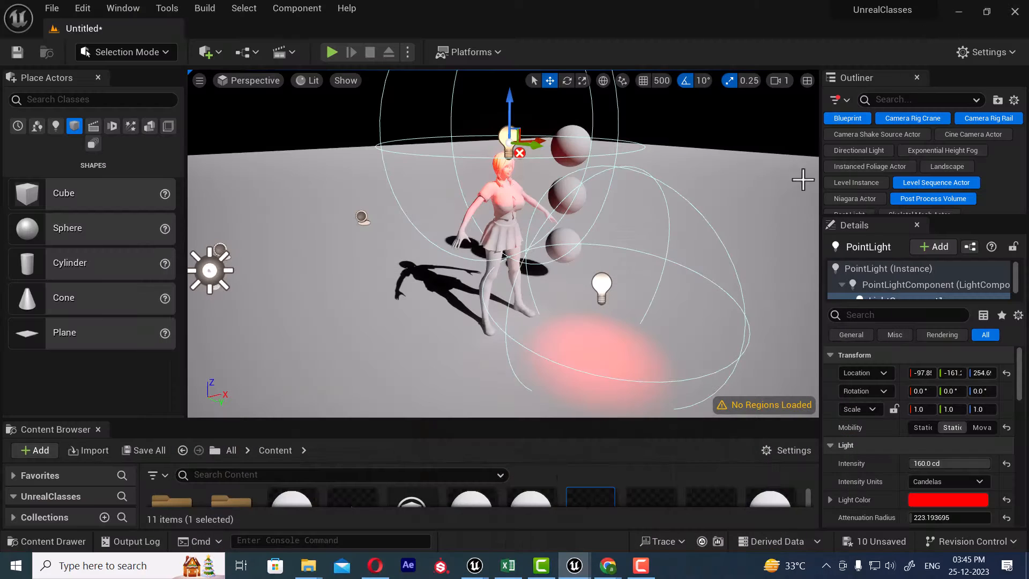
{"action": "left_click_drag", "start_coordinate": [504, 241], "coordinate": [470, 242], "text": "alt"}
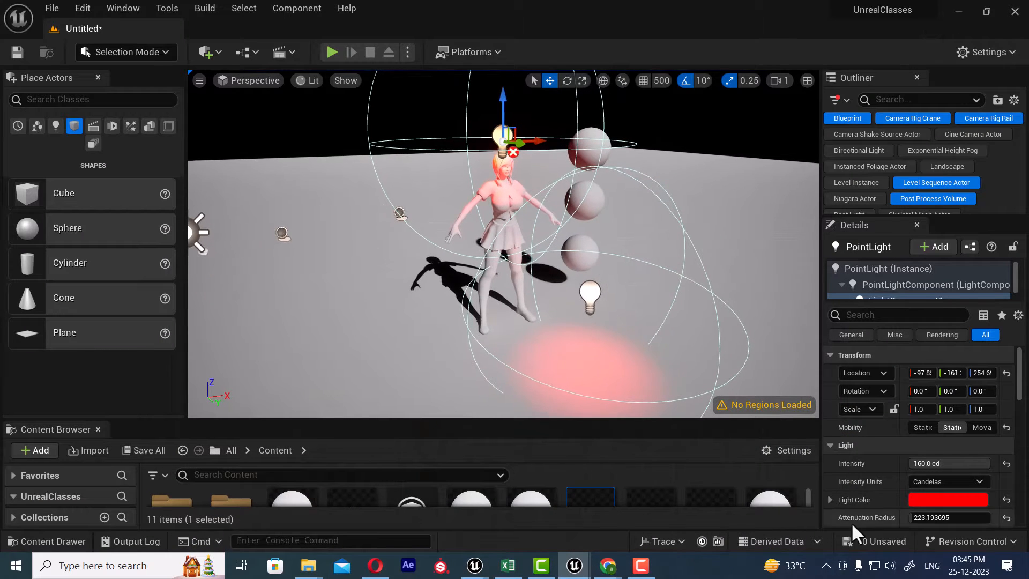
{"action": "left_click_drag", "start_coordinate": [665, 245], "coordinate": [587, 168], "text": "alt"}
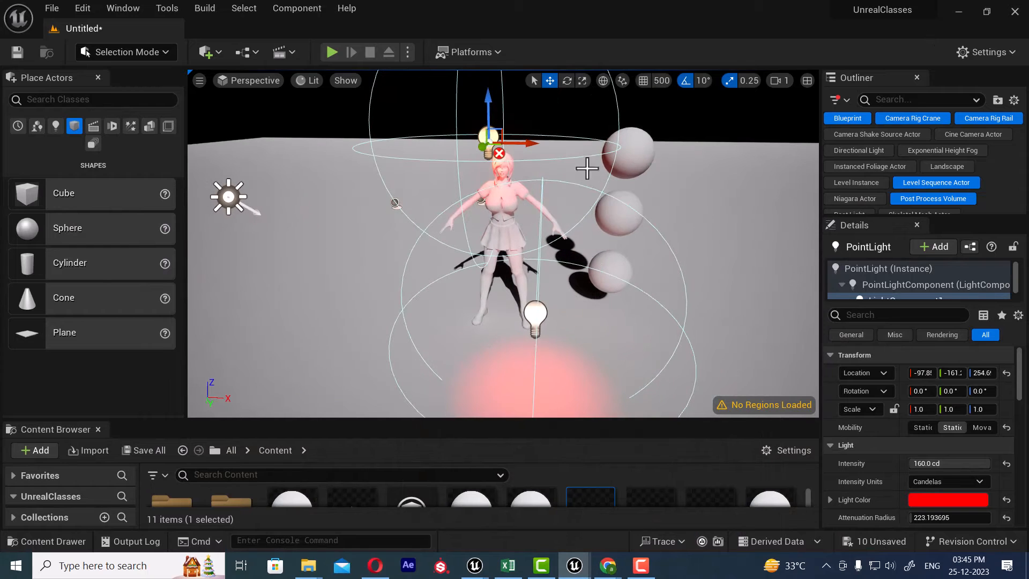
Enlarge the Content Browser and create a new material named Red in the Content folder.
{"action": "left_click_drag", "start_coordinate": [289, 419], "coordinate": [315, 327]}
{"action": "left_click", "coordinate": [47, 423]}
{"action": "left_click", "coordinate": [52, 434]}
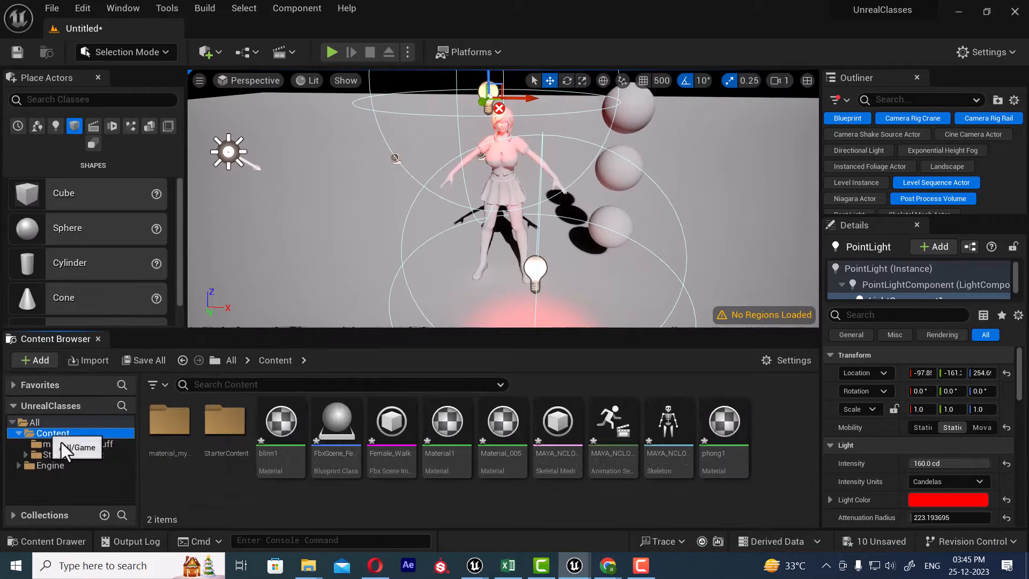
{"action": "right_click", "coordinate": [453, 500]}
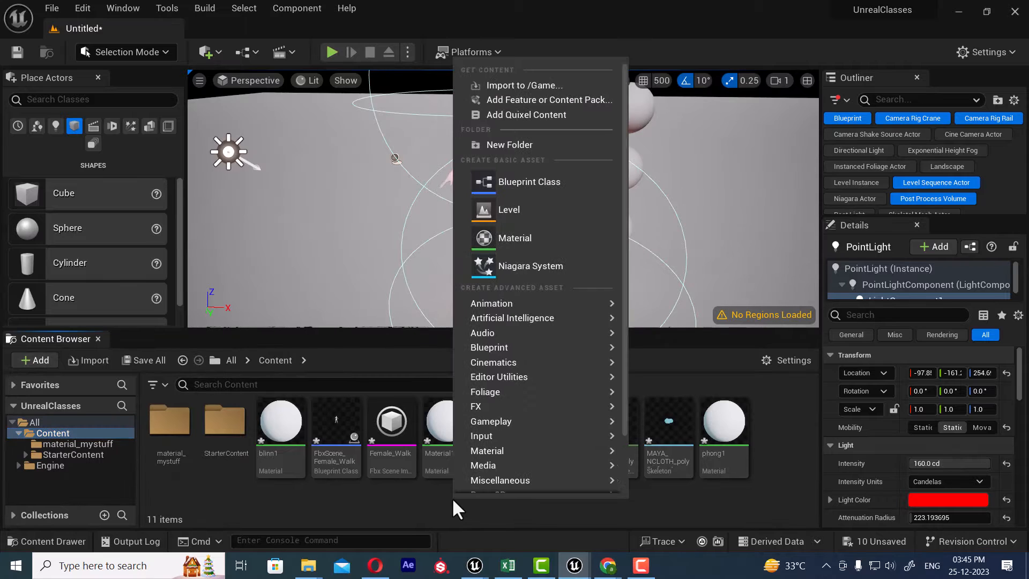
{"action": "left_click", "coordinate": [532, 240]}
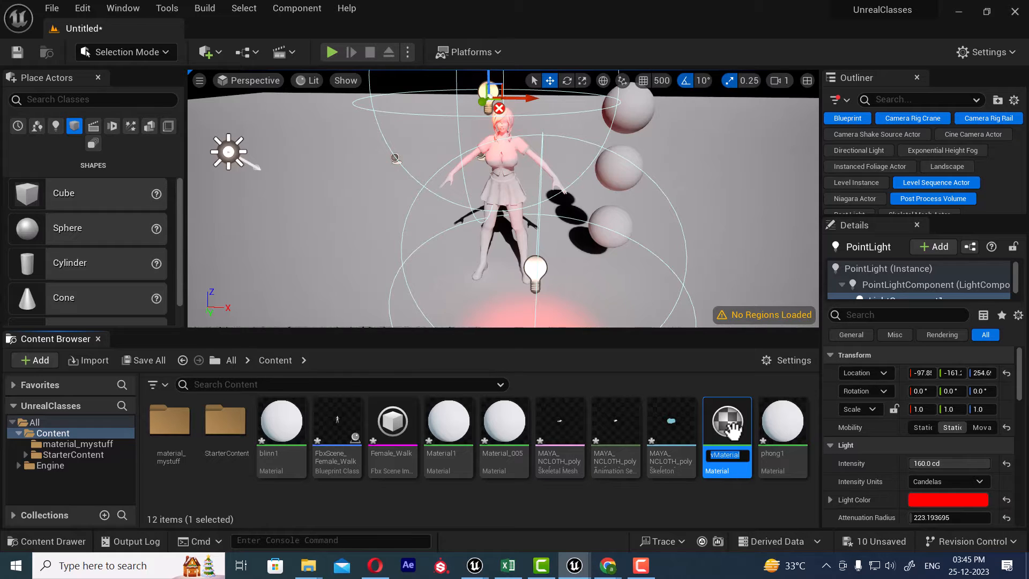
{"action": "type", "text": "r"}
{"action": "key", "text": "BackSpace"}
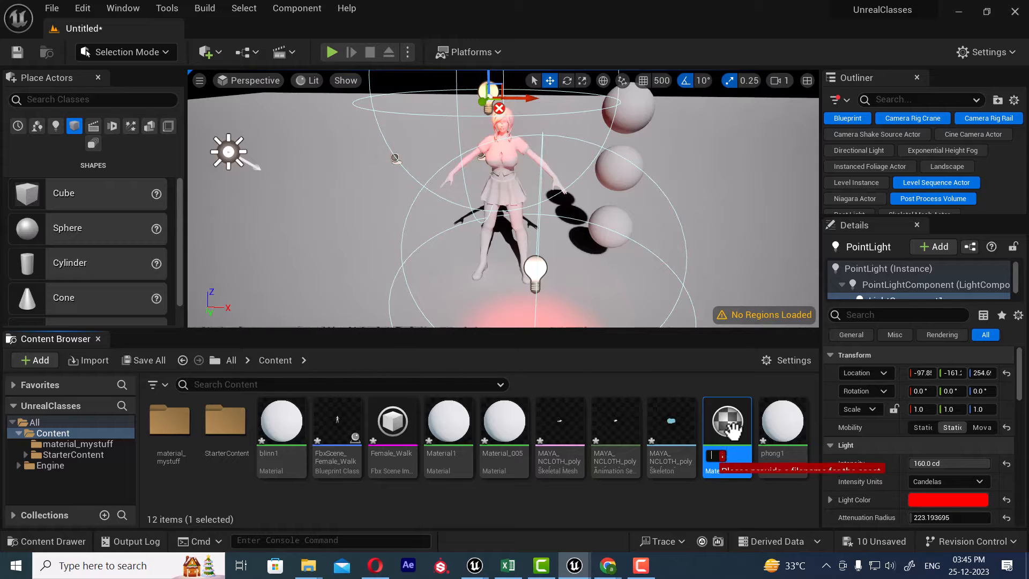
{"action": "type", "text": "Red"}
{"action": "key", "text": "Return"}
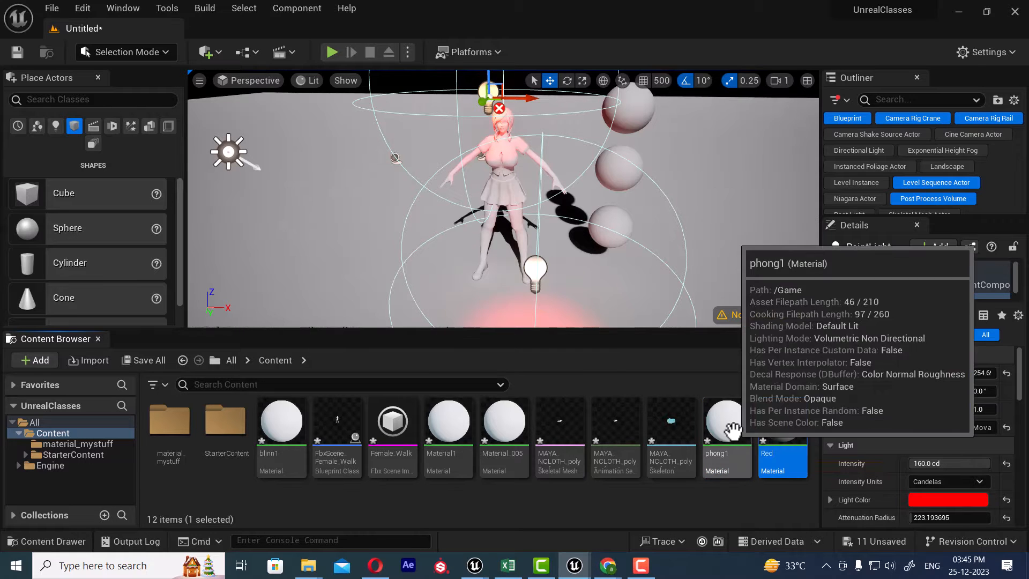
Open the Red material, add a Constant3Vector node and connect its output to Base Color.
{"action": "double_click", "coordinate": [728, 423]}
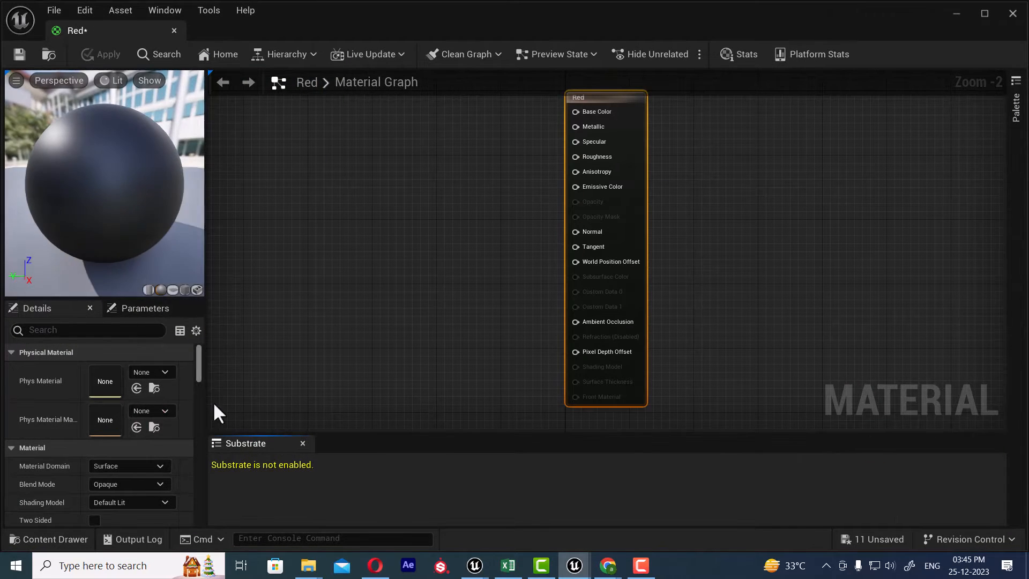
{"action": "left_click", "coordinate": [388, 237]}
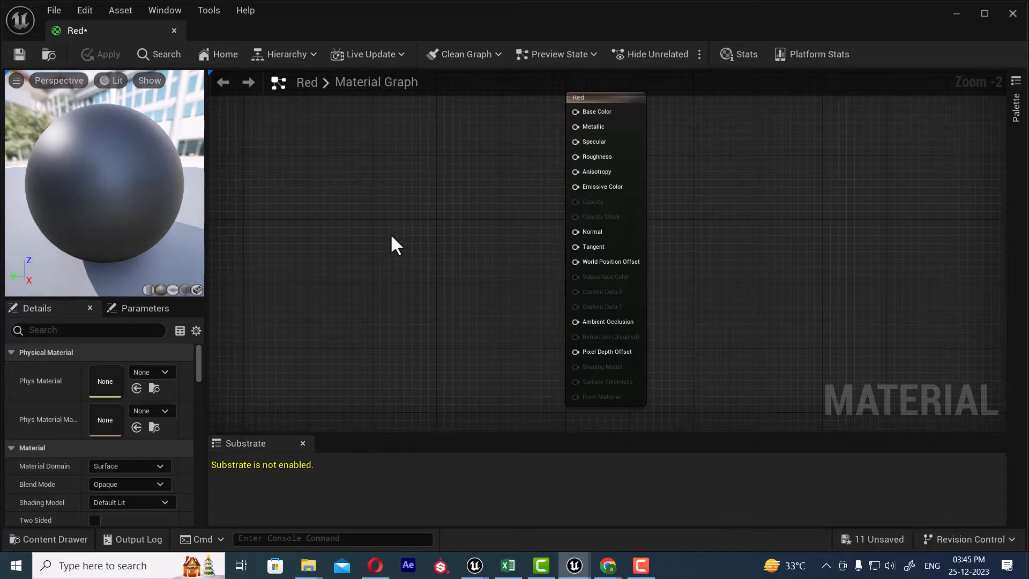
{"action": "left_click", "coordinate": [397, 222]}
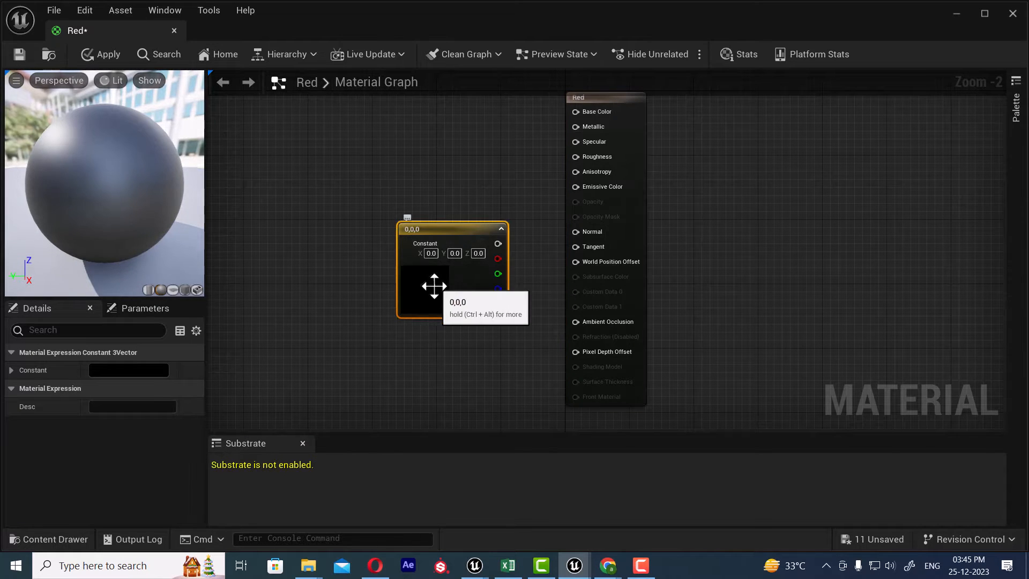
{"action": "left_click", "coordinate": [137, 366]}
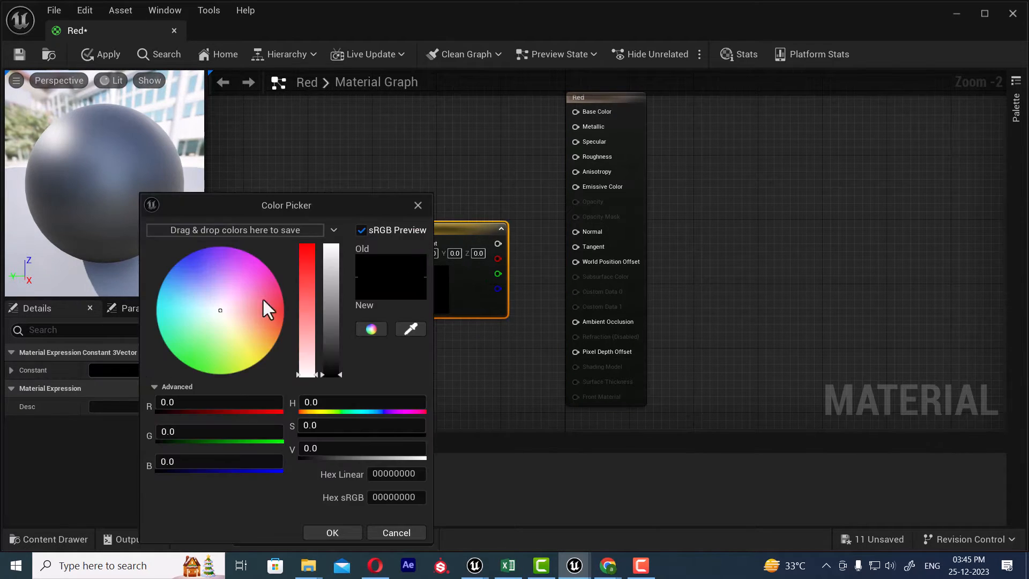
{"action": "left_click", "coordinate": [276, 310]}
{"action": "left_click_drag", "start_coordinate": [308, 263], "coordinate": [318, 222]}
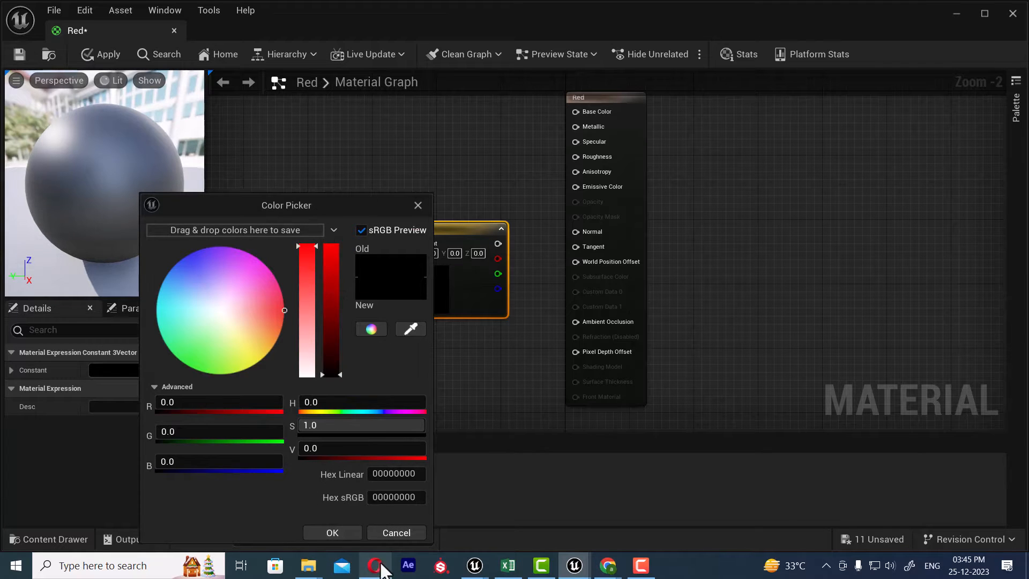
{"action": "left_click", "coordinate": [332, 533]}
{"action": "left_click_drag", "start_coordinate": [453, 237], "coordinate": [588, 111]}
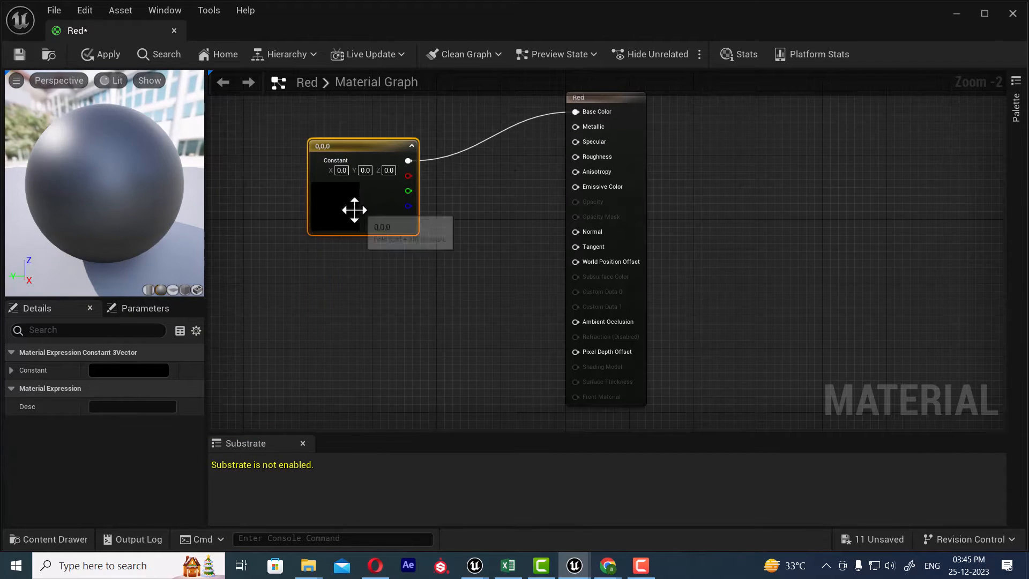
Set the Constant3Vector node's color to pure red (FF0000FF).
{"action": "left_click", "coordinate": [150, 369]}
{"action": "left_click_drag", "start_coordinate": [233, 359], "coordinate": [294, 265]}
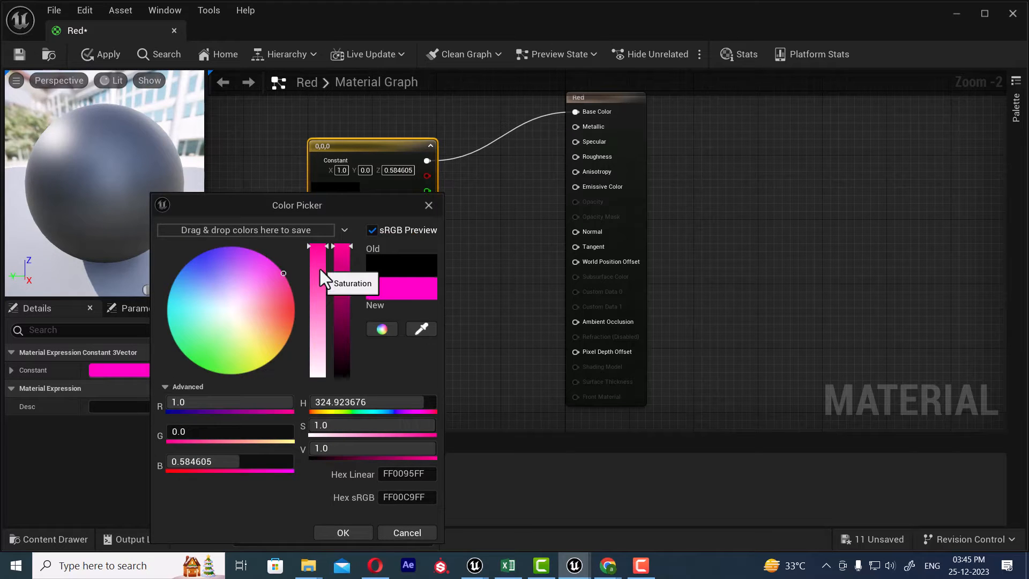
{"action": "left_click", "coordinate": [239, 468]}
{"action": "type", "text": "0"}
{"action": "key", "text": "Return"}
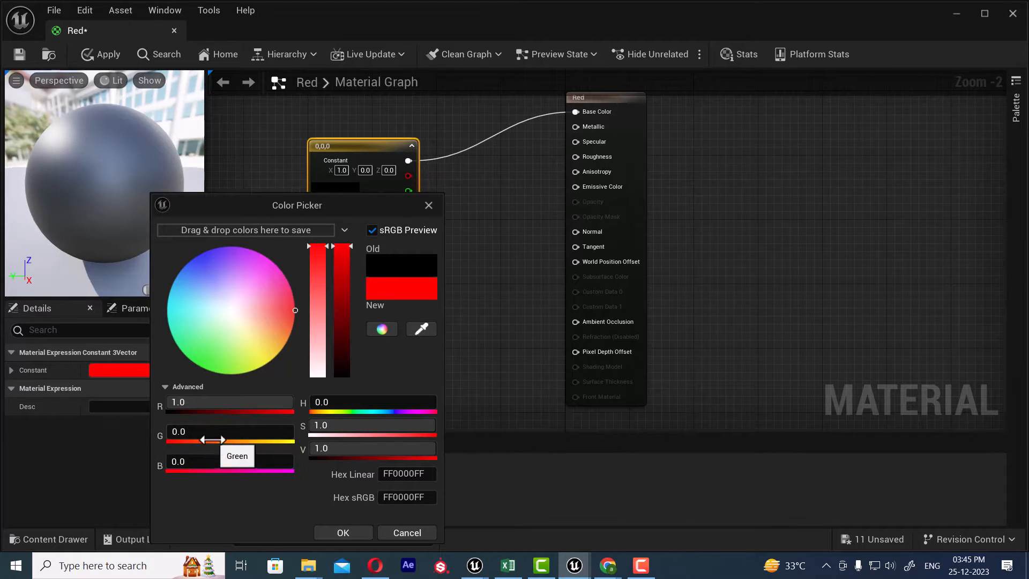
{"action": "left_click", "coordinate": [346, 531]}
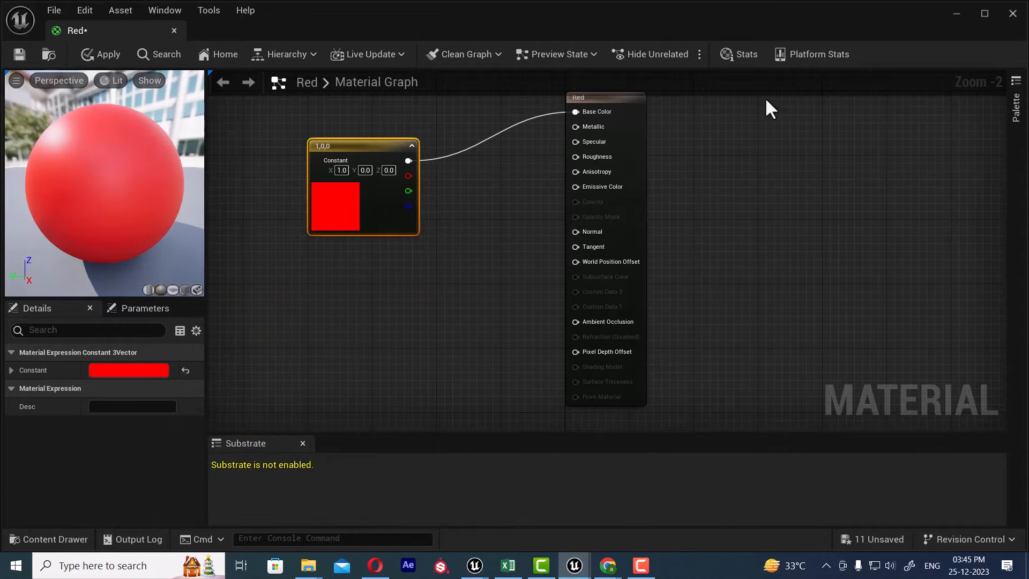
Save the Red material and go back to the level.
{"action": "left_click", "coordinate": [19, 55]}
{"action": "left_click", "coordinate": [986, 75]}
{"action": "left_click", "coordinate": [957, 14]}
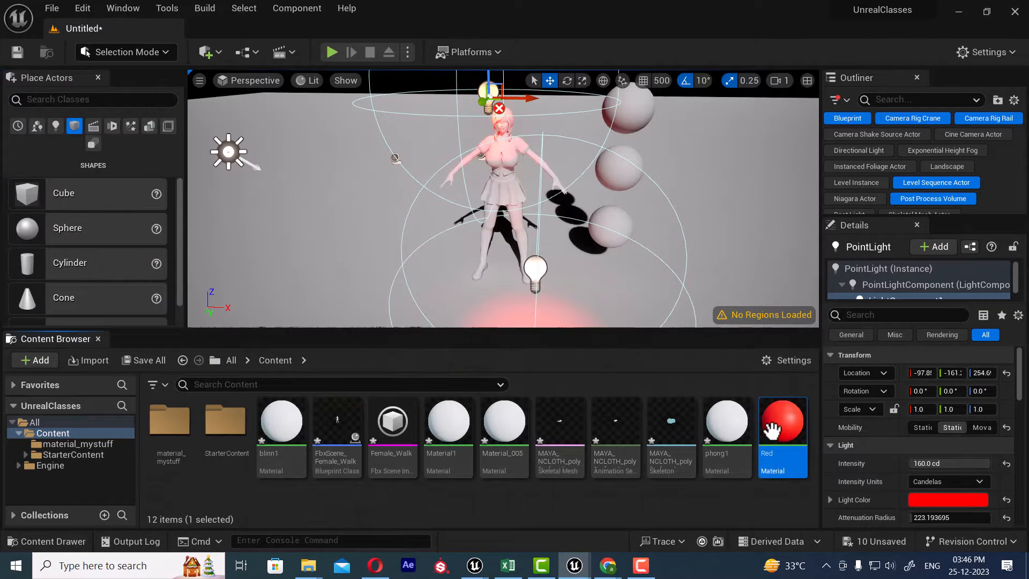
Apply the Red material to the topmost sphere beside the character, undoing its accidental assignment to the floor.
{"action": "left_click_drag", "start_coordinate": [771, 429], "coordinate": [586, 197]}
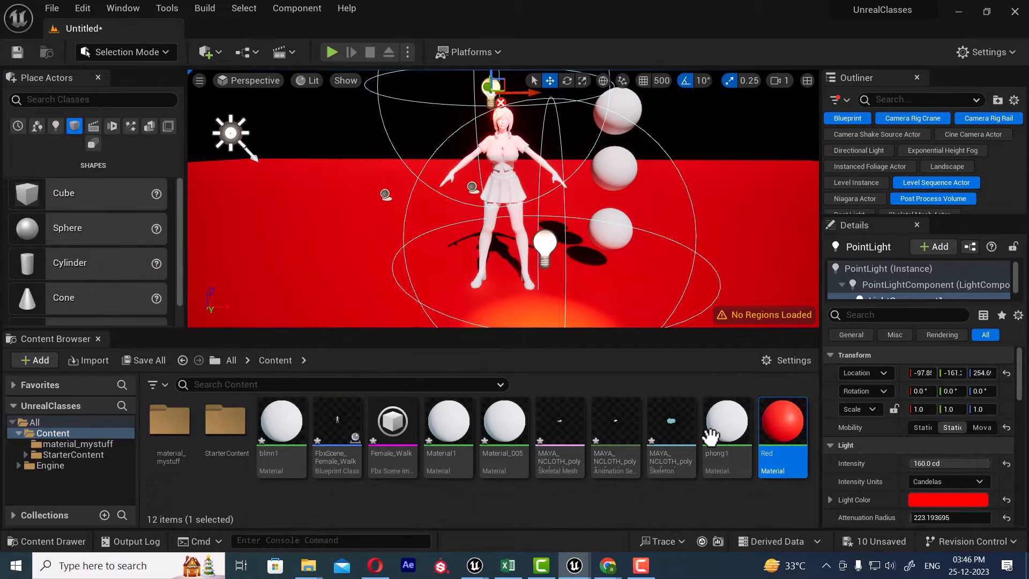
{"action": "key", "text": "ctrl+z"}
{"action": "left_click_drag", "start_coordinate": [791, 430], "coordinate": [604, 144]}
{"action": "left_click_drag", "start_coordinate": [652, 221], "coordinate": [650, 196], "text": "alt"}
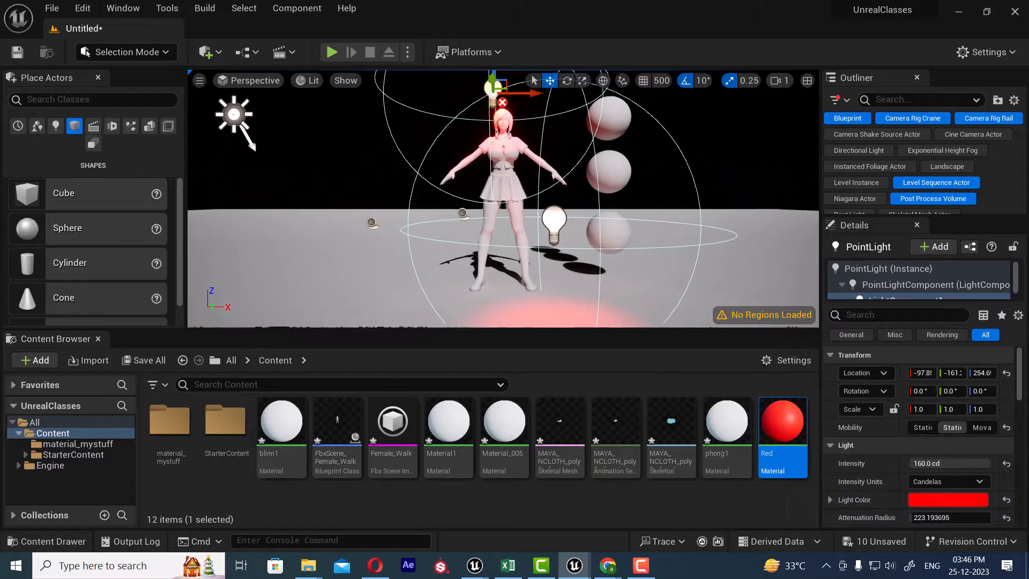
{"action": "left_click_drag", "start_coordinate": [774, 427], "coordinate": [592, 145]}
{"action": "left_click_drag", "start_coordinate": [594, 182], "coordinate": [569, 188], "text": "alt"}
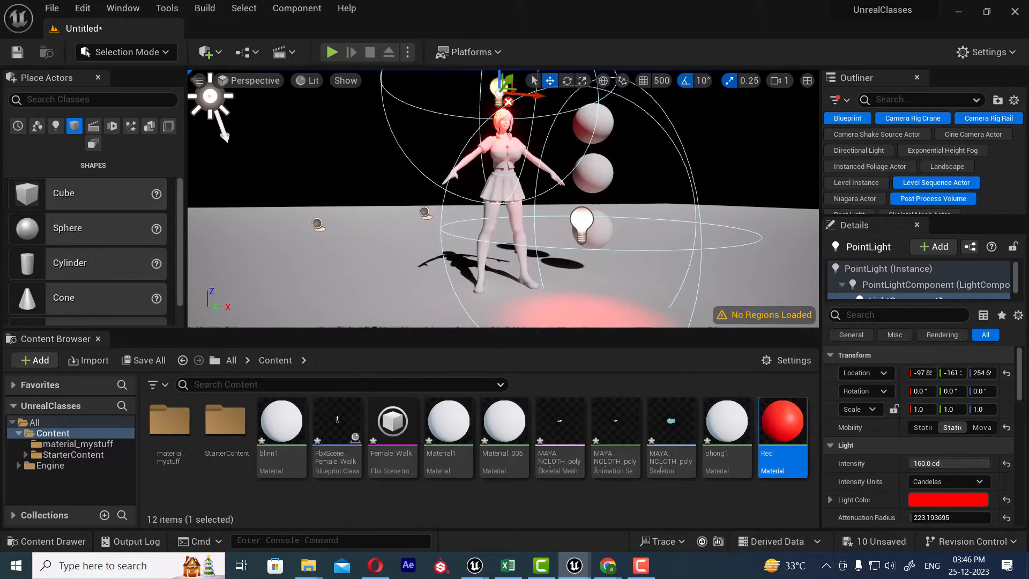
{"action": "left_click", "coordinate": [582, 168]}
{"action": "left_click_drag", "start_coordinate": [783, 423], "coordinate": [566, 148]}
{"action": "left_click_drag", "start_coordinate": [785, 421], "coordinate": [590, 122]}
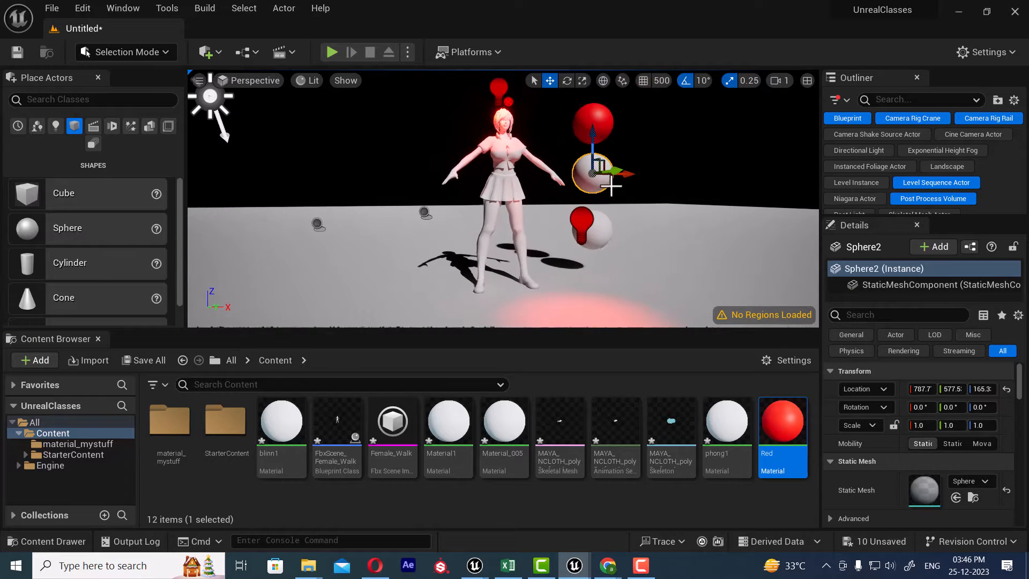
Create another material named chrome in the Content folder.
{"action": "right_click", "coordinate": [635, 504]}
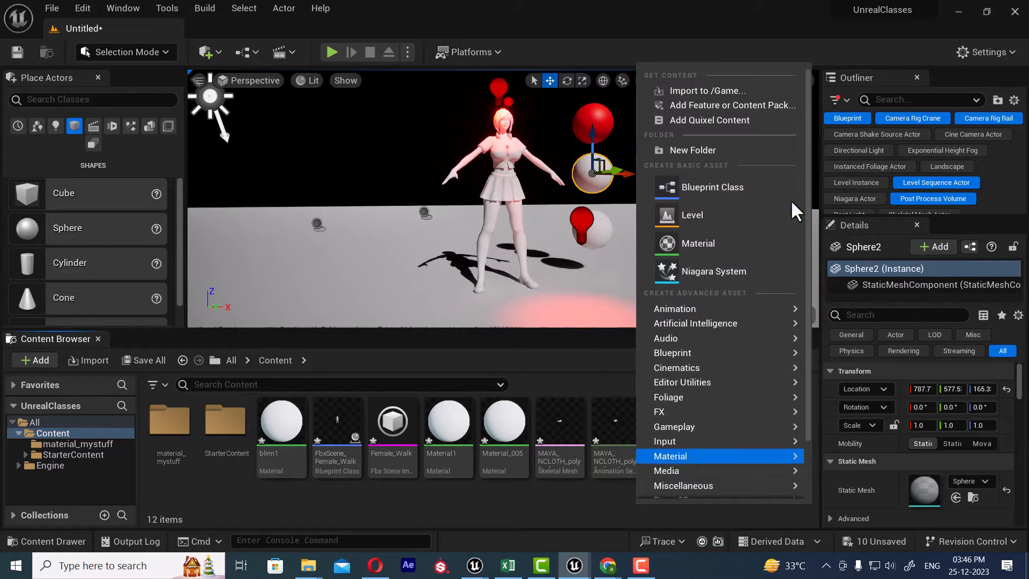
{"action": "left_click", "coordinate": [728, 245]}
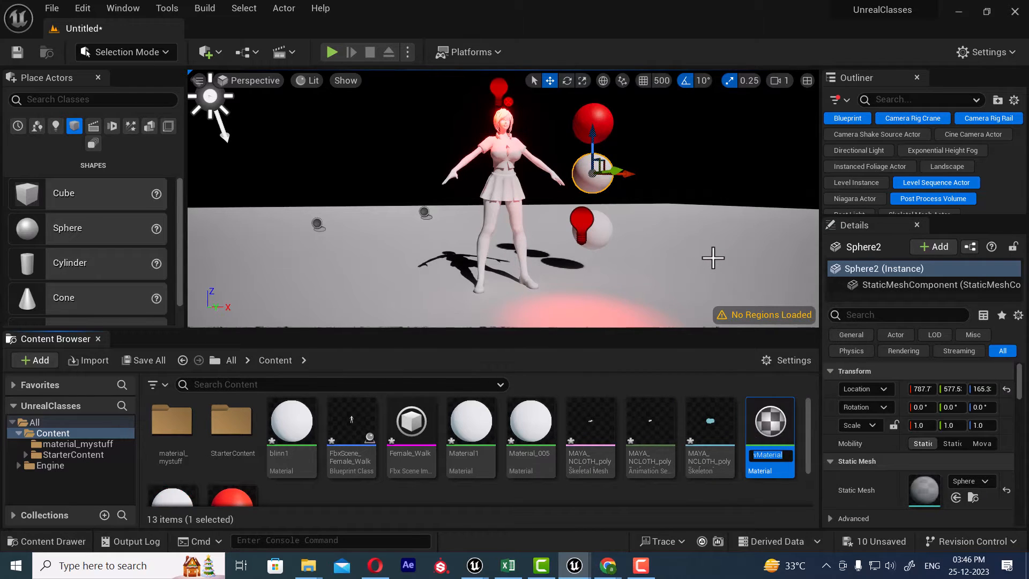
{"action": "key", "text": "Return"}
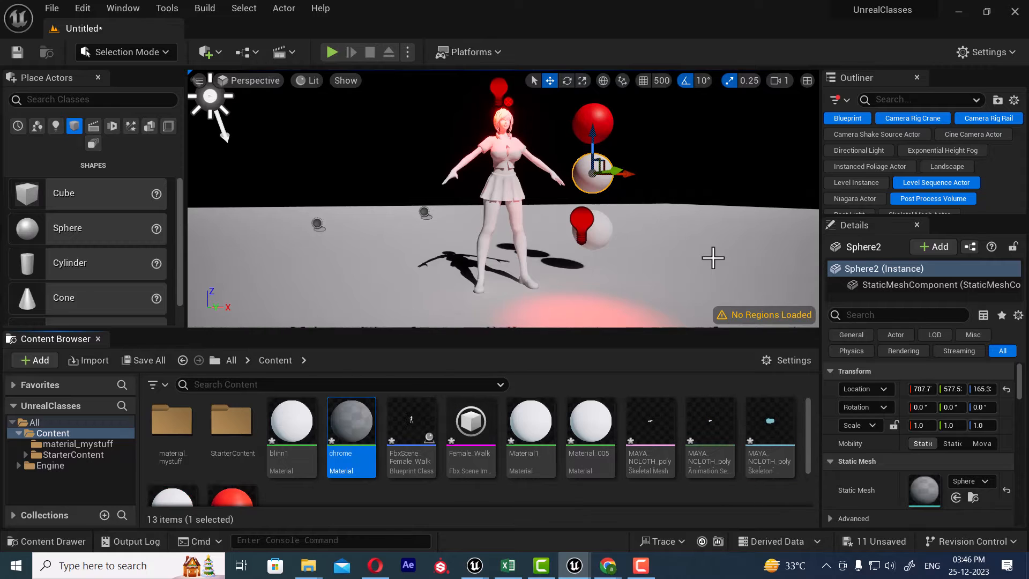
Open the chrome material, add a Constant node and connect it to Metallic.
{"action": "key", "text": "Return"}
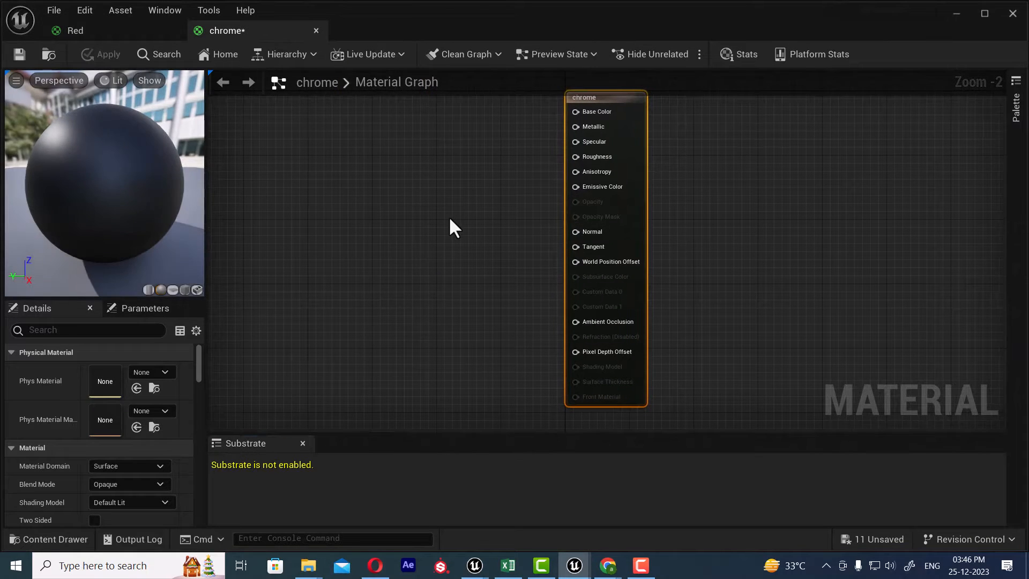
{"action": "left_click", "coordinate": [450, 217]}
{"action": "left_click", "coordinate": [457, 182]}
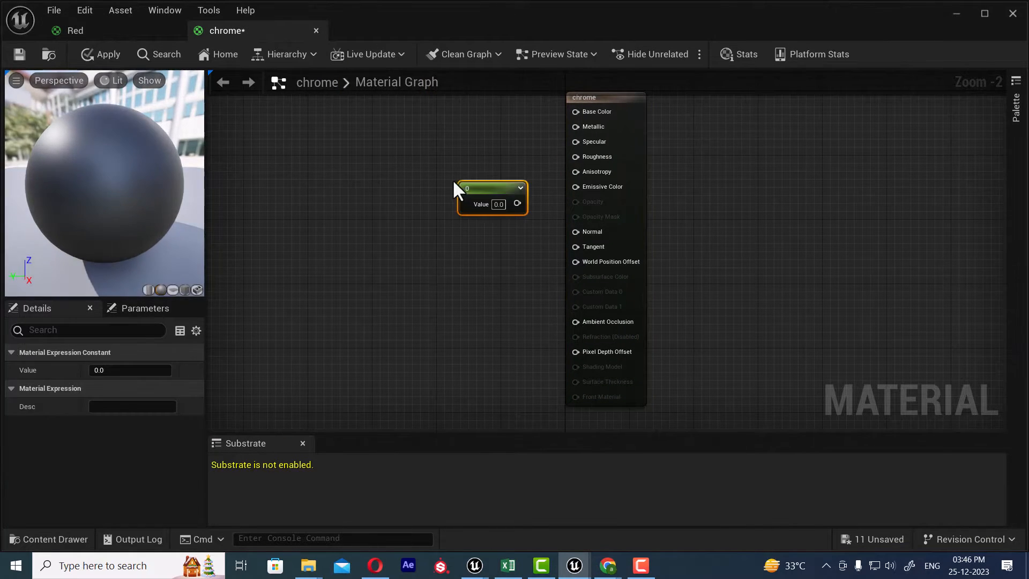
{"action": "left_click_drag", "start_coordinate": [490, 189], "coordinate": [584, 128]}
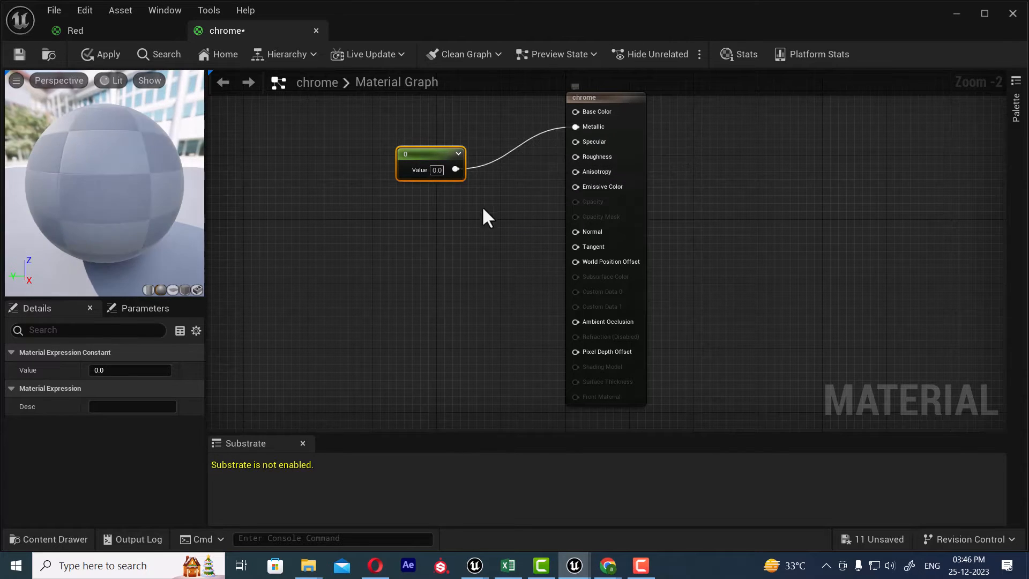
Try different values for the constant feeding Metallic and set it back to 0.
{"action": "mouse_move", "coordinate": [103, 370]}
{"action": "left_mouse_down"}
{"action": "mouse_move", "coordinate": [150, 371]}
{"action": "mouse_move", "coordinate": [108, 367]}
{"action": "left_mouse_up"}
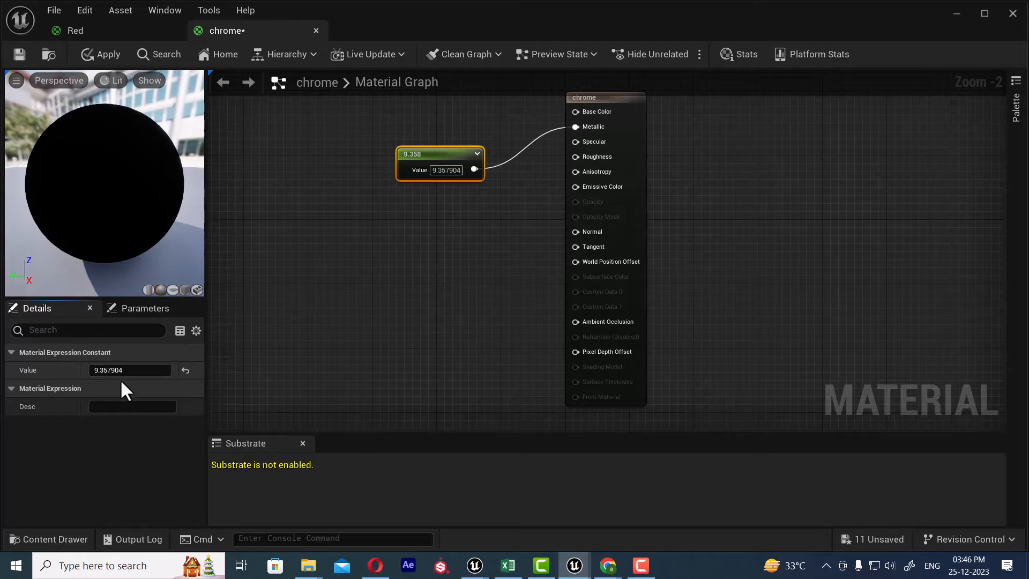
{"action": "left_click_drag", "start_coordinate": [167, 374], "coordinate": [130, 374]}
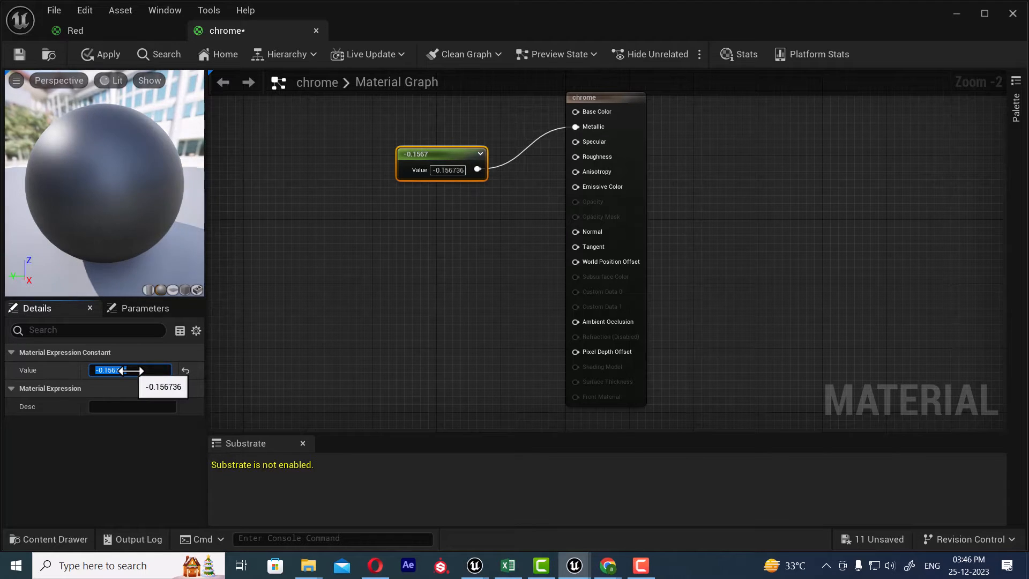
{"action": "key", "text": "Return"}
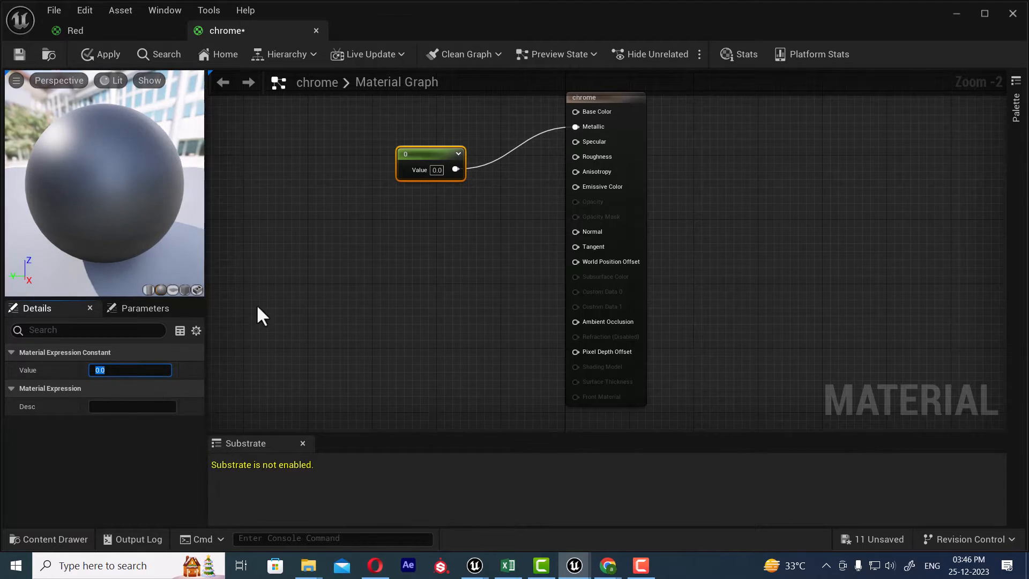
Add a second Constant node below the Metallic constant and connect it to the material's Specular input.
{"action": "left_click_drag", "start_coordinate": [428, 153], "coordinate": [421, 160]}
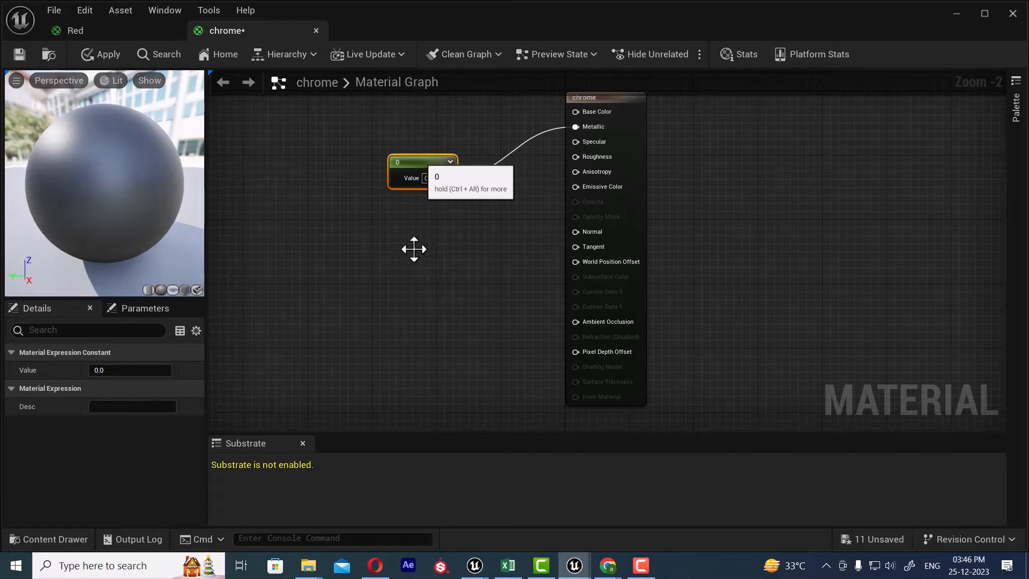
{"action": "left_click", "coordinate": [405, 265]}
{"action": "left_click", "coordinate": [403, 256]}
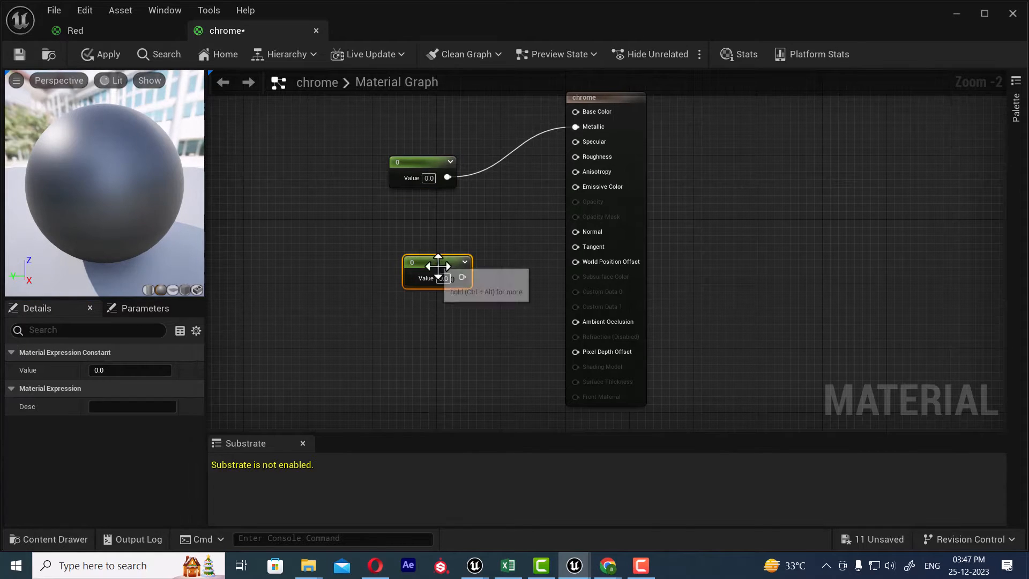
{"action": "left_click_drag", "start_coordinate": [463, 277], "coordinate": [579, 140]}
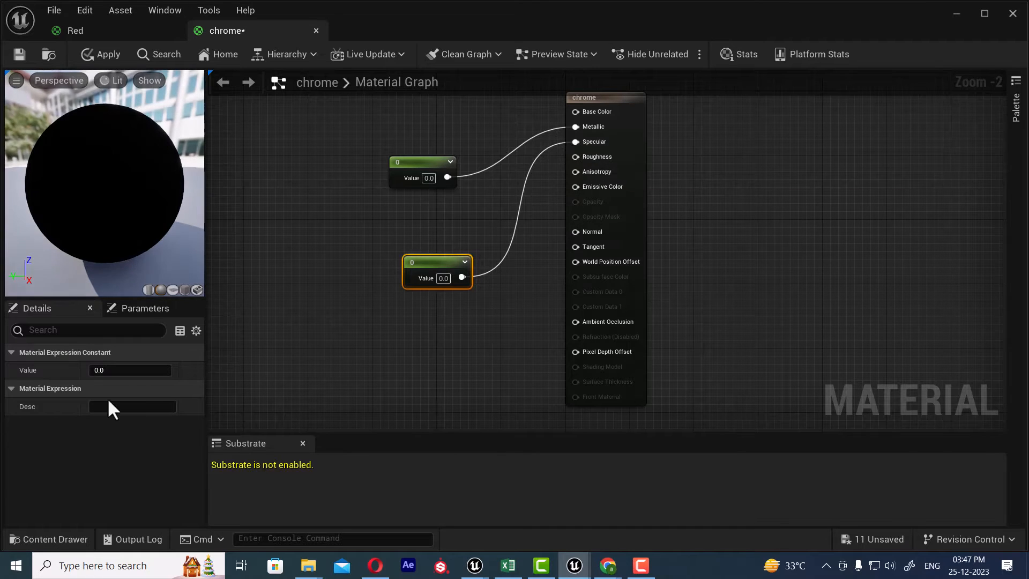
Set the Specular constant's value to 1.
{"action": "left_click_drag", "start_coordinate": [108, 370], "coordinate": [166, 370]}
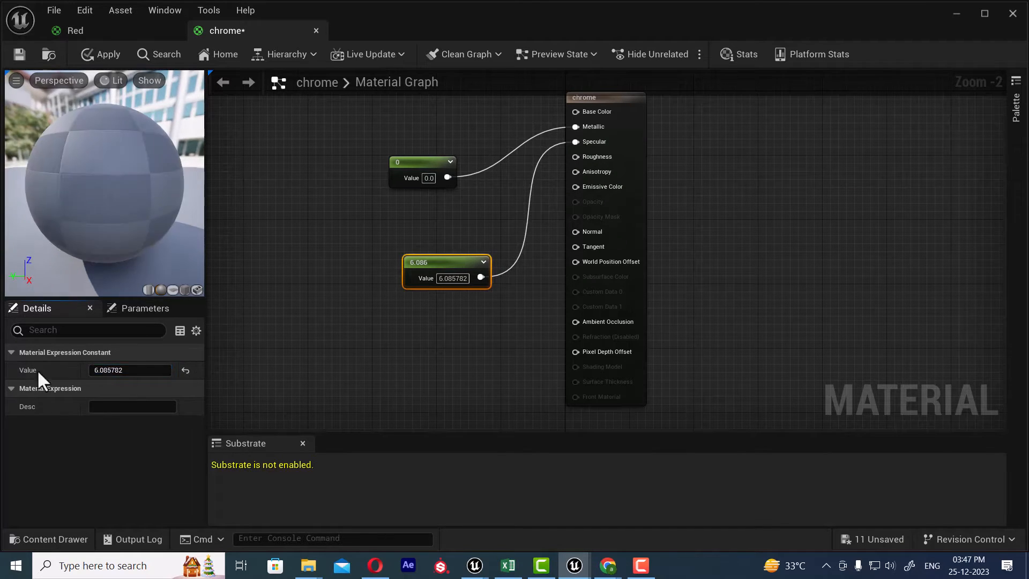
{"action": "left_click", "coordinate": [134, 370]}
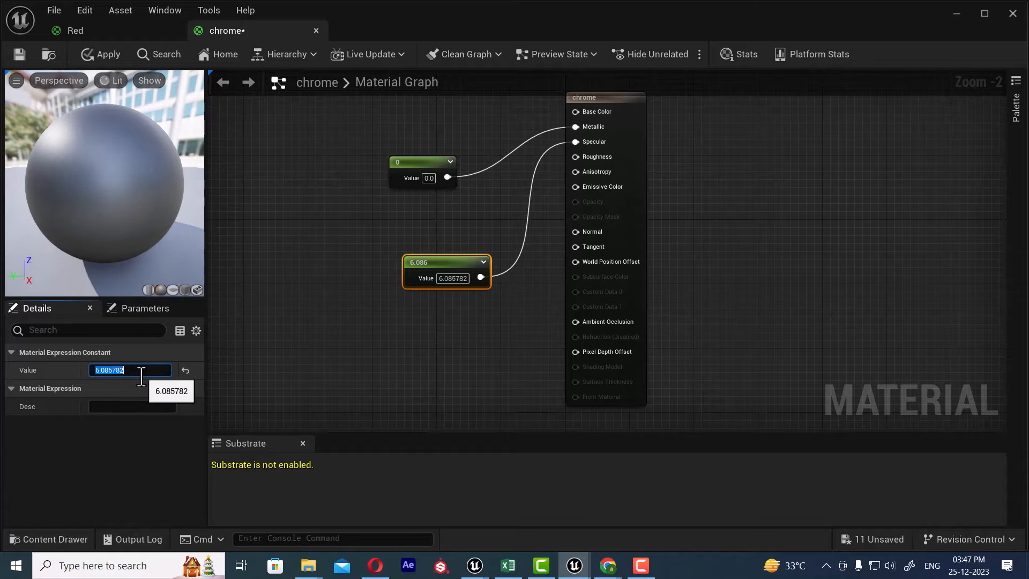
{"action": "type", "text": "1"}
{"action": "key", "text": "Return"}
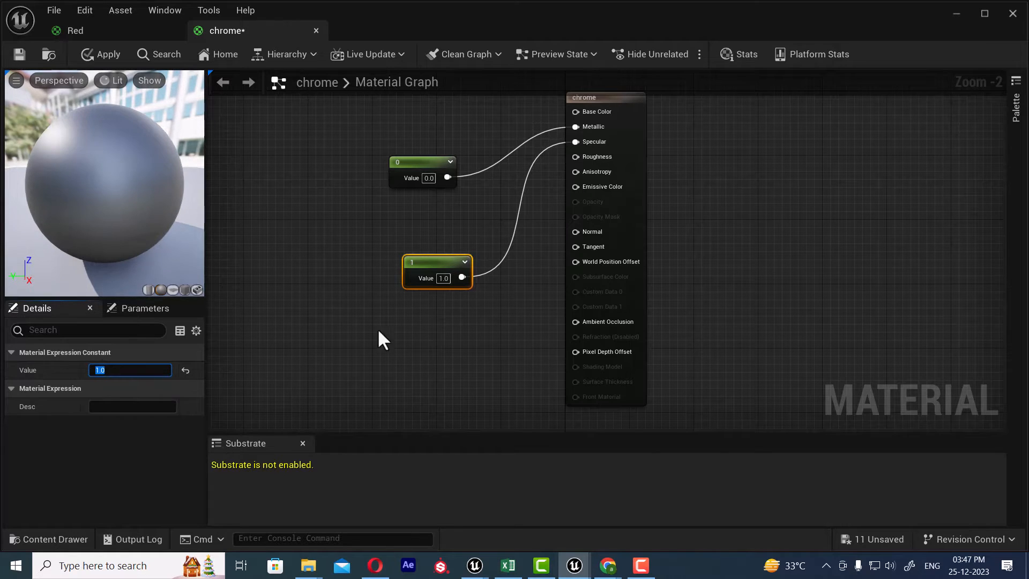
Move the Specular constant up, add a third Constant node below it and connect it to Roughness.
{"action": "left_click_drag", "start_coordinate": [462, 267], "coordinate": [428, 232]}
{"action": "left_click", "coordinate": [444, 310]}
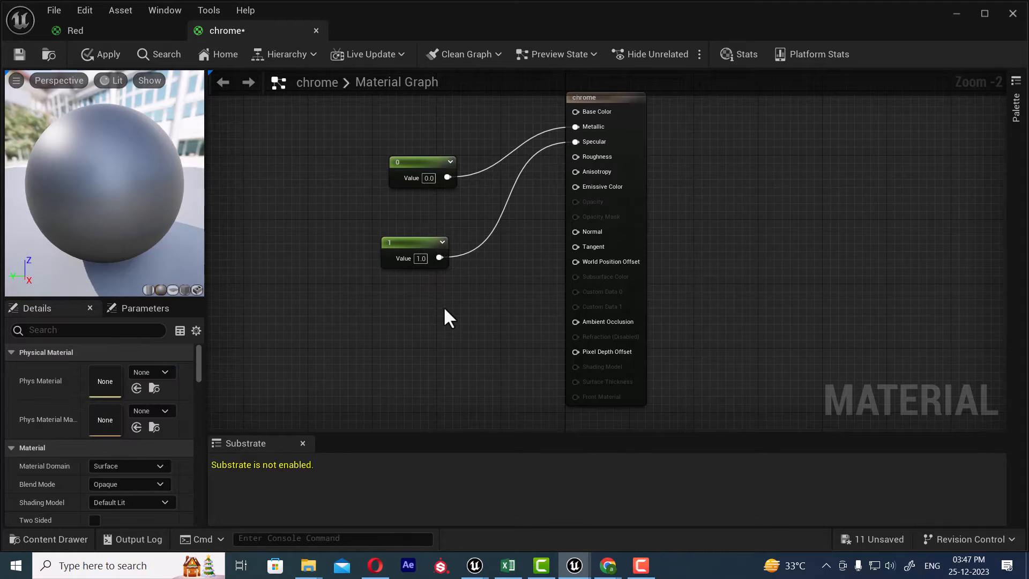
{"action": "left_click", "coordinate": [442, 306]}
{"action": "left_click_drag", "start_coordinate": [503, 328], "coordinate": [577, 156]}
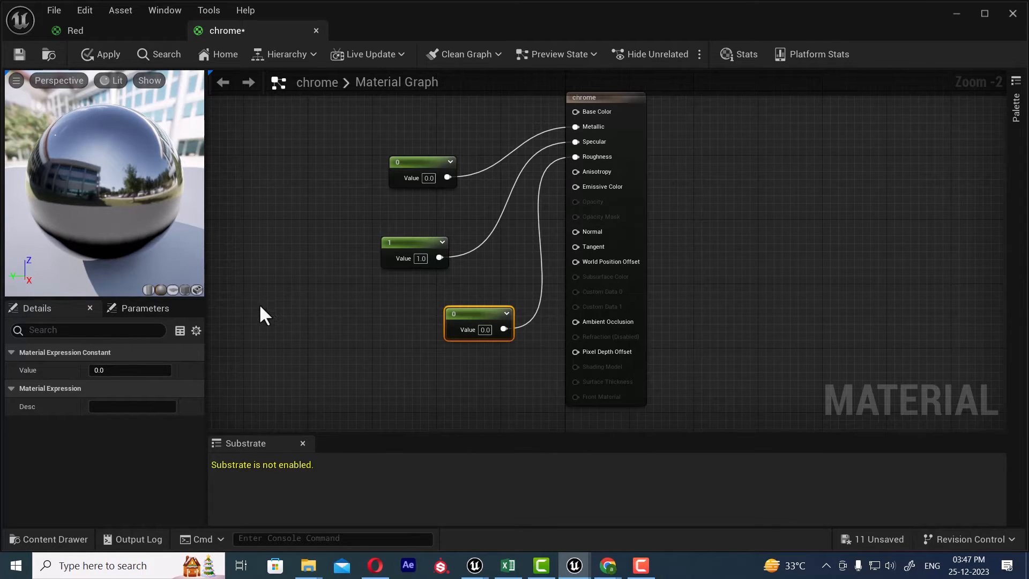
Save the chrome material and apply it to the middle sphere beside the character in the level.
{"action": "left_click", "coordinate": [18, 54]}
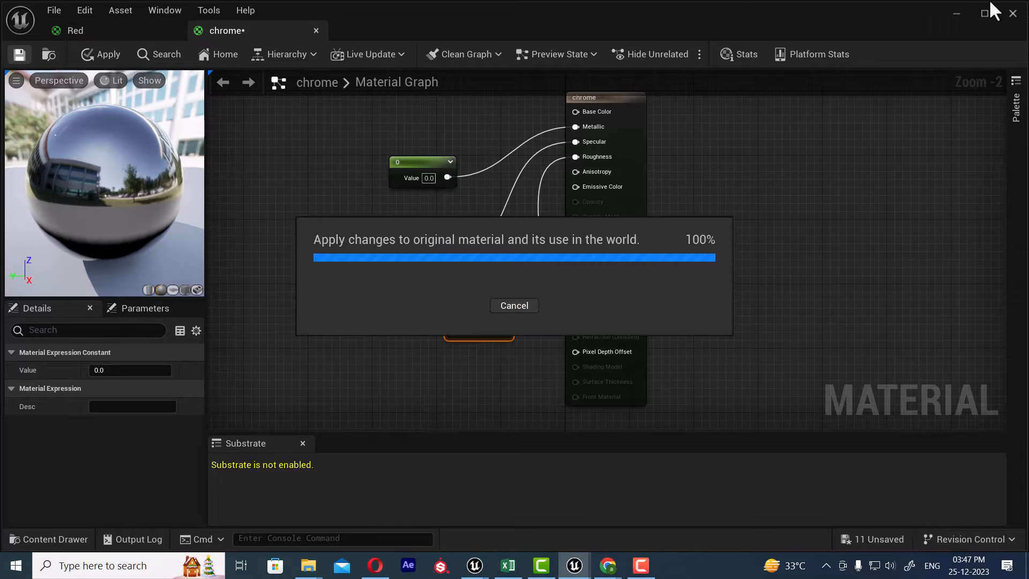
{"action": "left_click", "coordinate": [956, 13]}
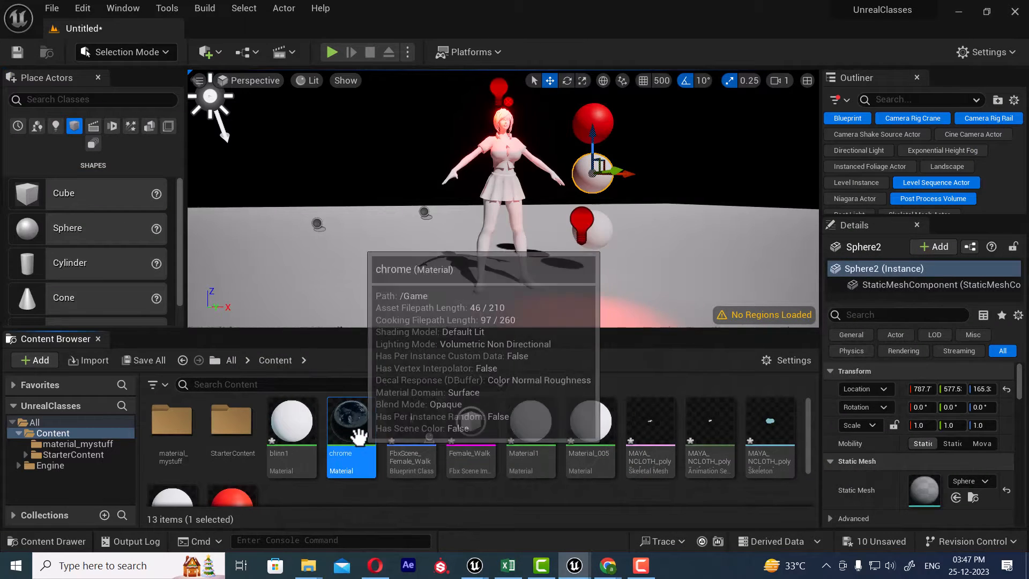
{"action": "left_click_drag", "start_coordinate": [351, 423], "coordinate": [579, 162]}
{"action": "scroll", "coordinate": [604, 253], "scroll_direction": "up", "scroll_amount": 3}
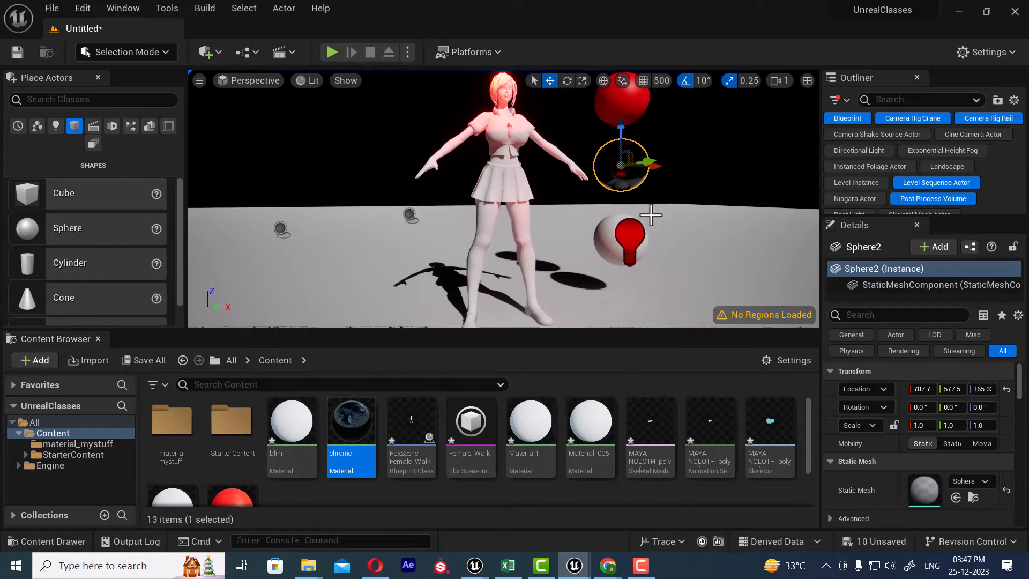
{"action": "left_click_drag", "start_coordinate": [652, 216], "coordinate": [705, 187], "text": "alt"}
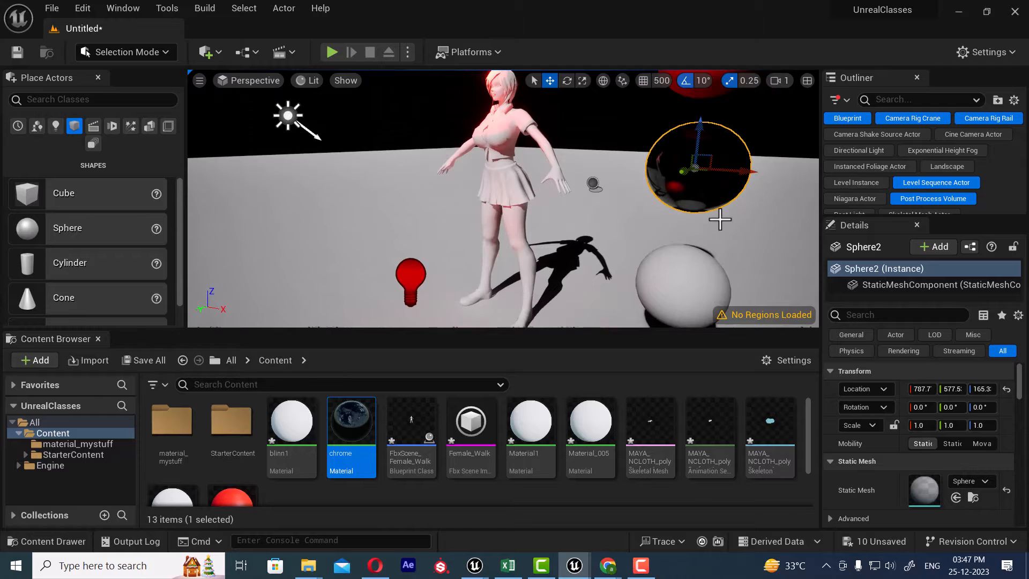
{"action": "left_click_drag", "start_coordinate": [712, 230], "coordinate": [777, 228], "text": "alt"}
{"action": "scroll", "coordinate": [597, 228], "scroll_direction": "down", "scroll_amount": 3}
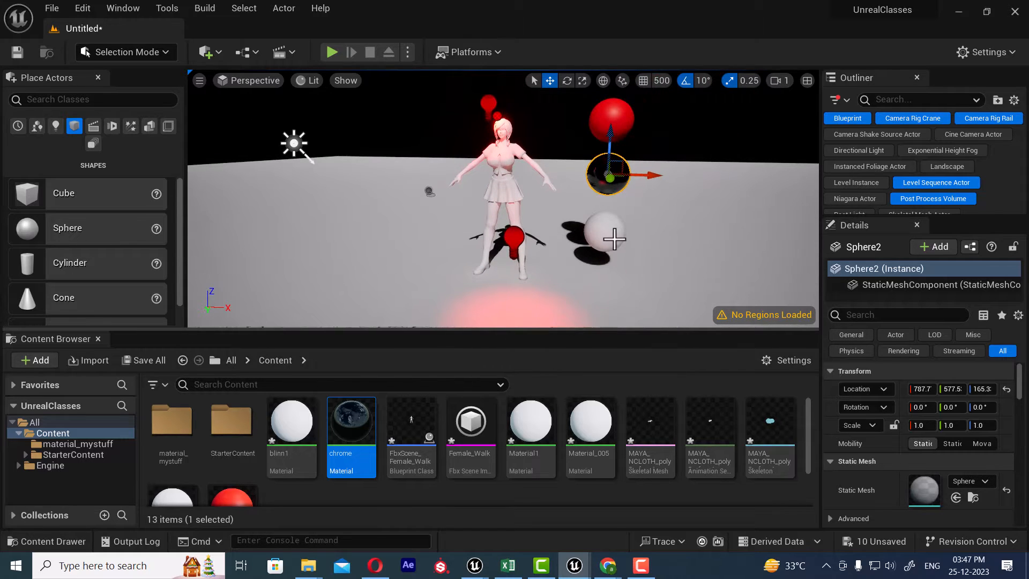
{"action": "left_click", "coordinate": [615, 239]}
{"action": "left_click", "coordinate": [633, 167]}
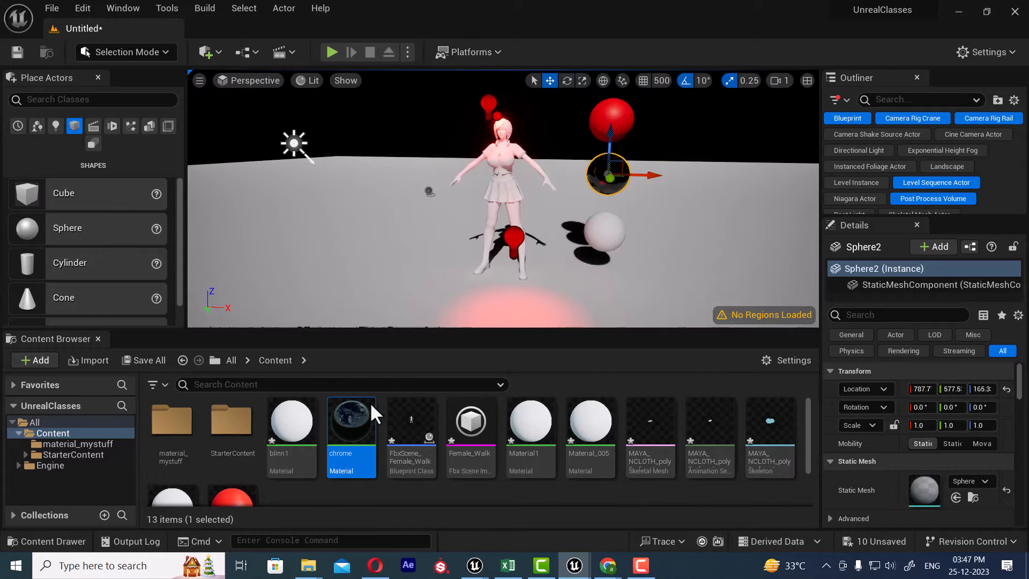
Place a Spot Light in the level and move it above the character, to a height of about 354.
{"action": "left_click", "coordinate": [56, 127]}
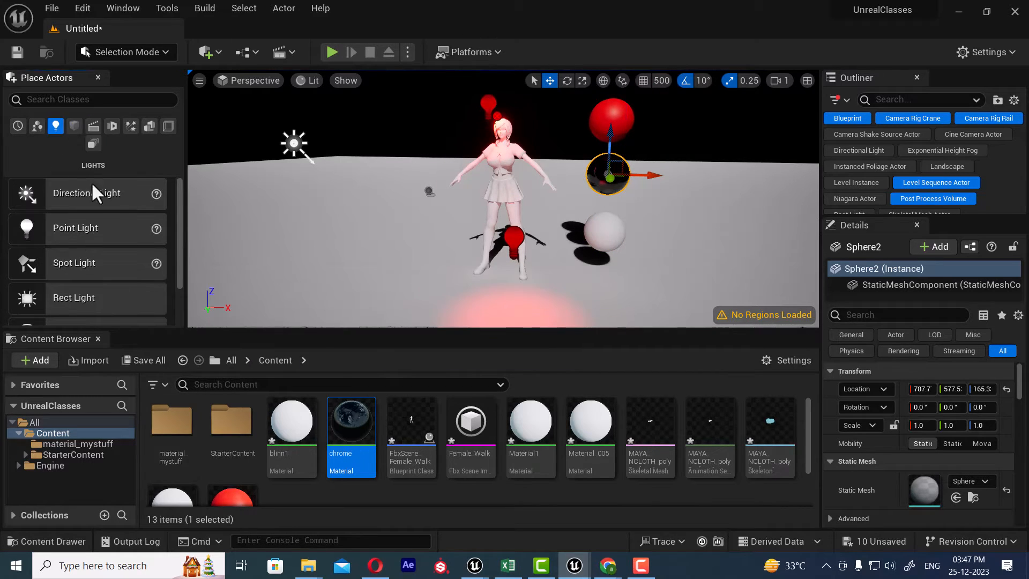
{"action": "left_click_drag", "start_coordinate": [63, 266], "coordinate": [406, 211]}
{"action": "left_click_drag", "start_coordinate": [396, 174], "coordinate": [453, 91]}
{"action": "left_click_drag", "start_coordinate": [435, 133], "coordinate": [553, 133]}
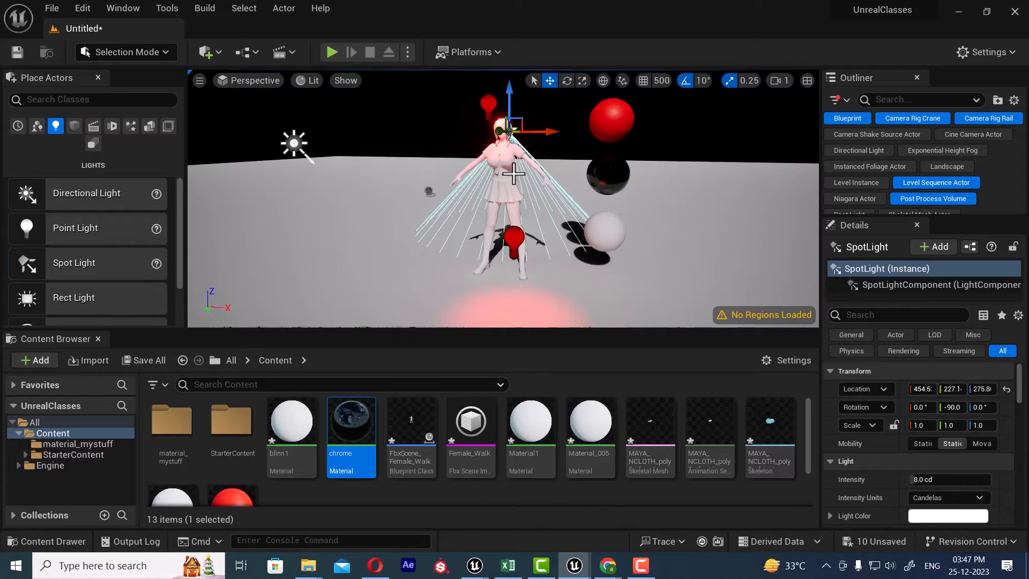
{"action": "left_click_drag", "start_coordinate": [515, 168], "coordinate": [595, 214], "text": "alt"}
{"action": "left_click_drag", "start_coordinate": [360, 81], "coordinate": [482, 76]}
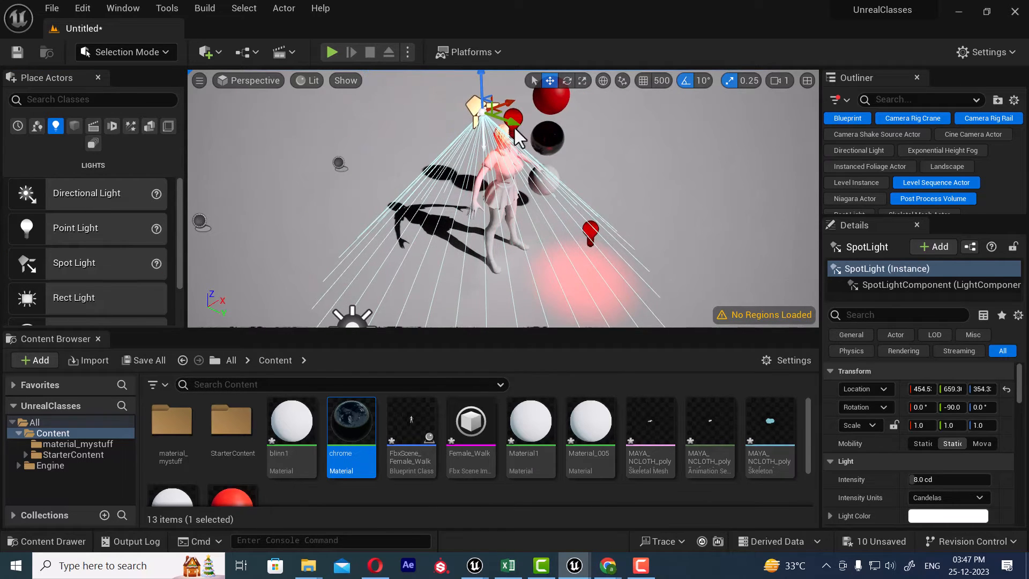
Set the directional light's intensity to 0 lux.
{"action": "left_click_drag", "start_coordinate": [559, 200], "coordinate": [409, 226], "text": "alt"}
{"action": "left_click", "coordinate": [257, 170]}
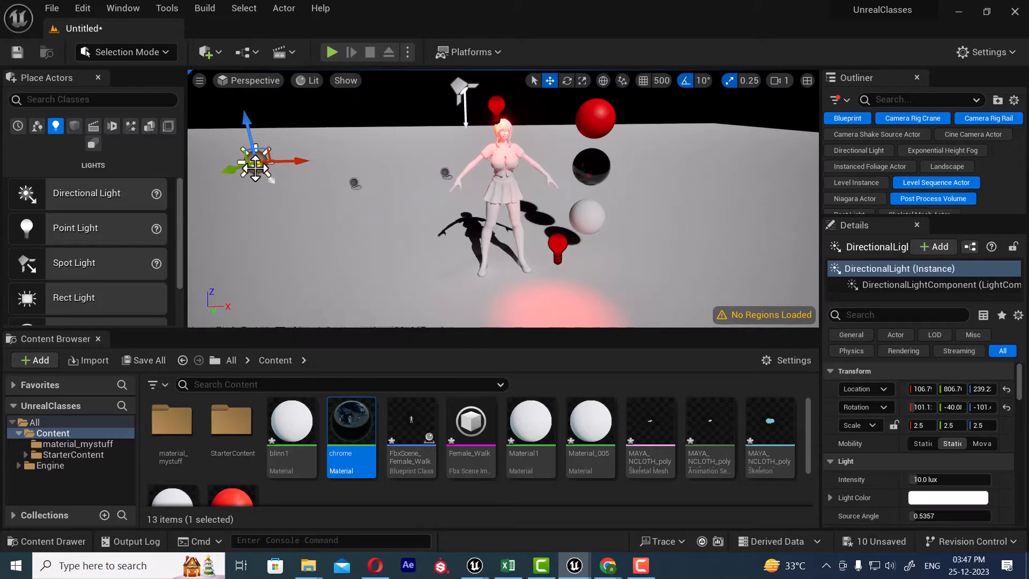
{"action": "left_click", "coordinate": [921, 480]}
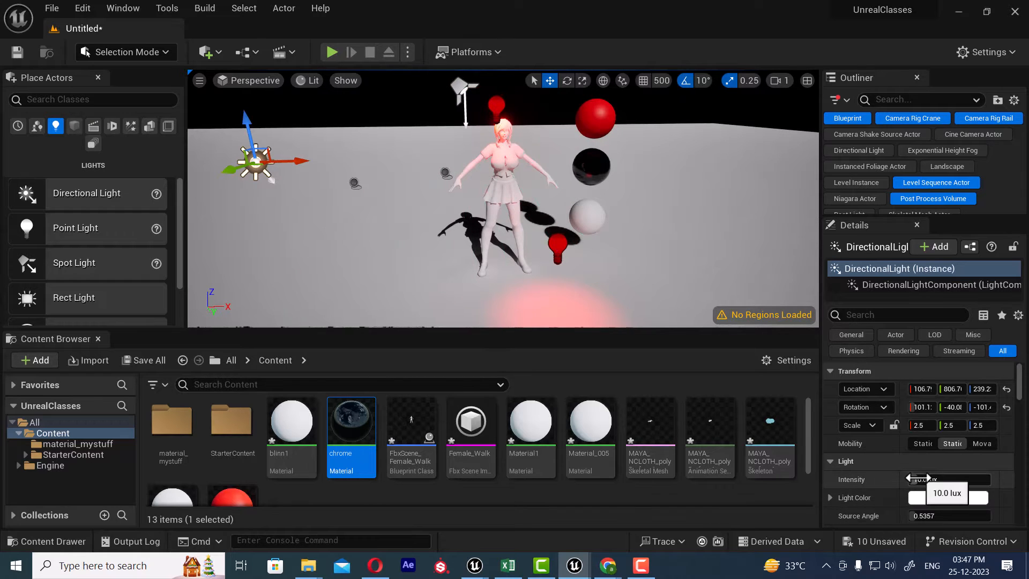
{"action": "type", "text": "0"}
{"action": "key", "text": "Return"}
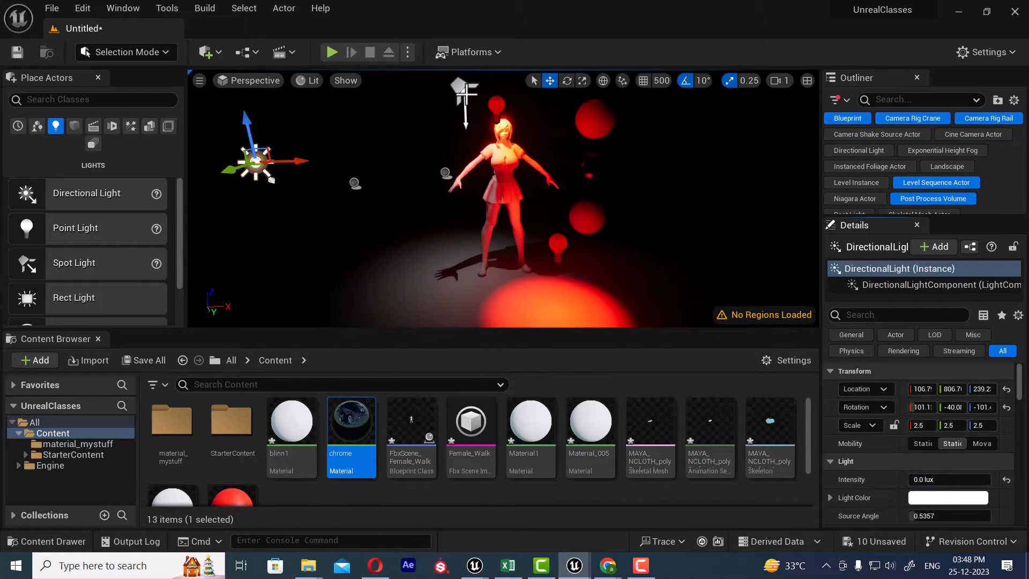
Raise the spot light to a height of about 454, center it over the character and inspect its lighting.
{"action": "left_click", "coordinate": [465, 131]}
{"action": "scroll", "coordinate": [603, 216], "scroll_direction": "down", "scroll_amount": 2}
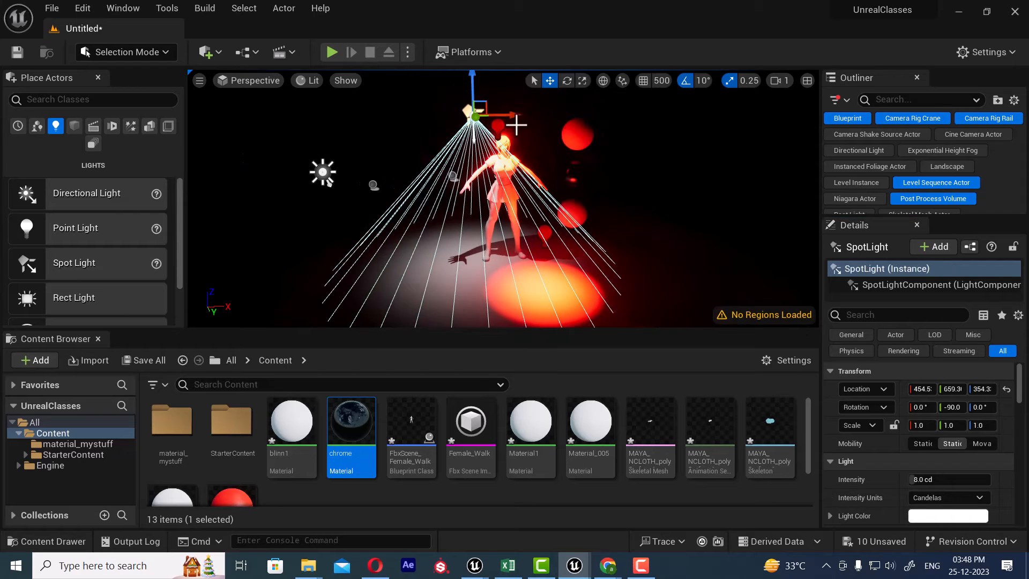
{"action": "left_click_drag", "start_coordinate": [510, 115], "coordinate": [530, 102]}
{"action": "scroll", "coordinate": [531, 226], "scroll_direction": "down", "scroll_amount": 3}
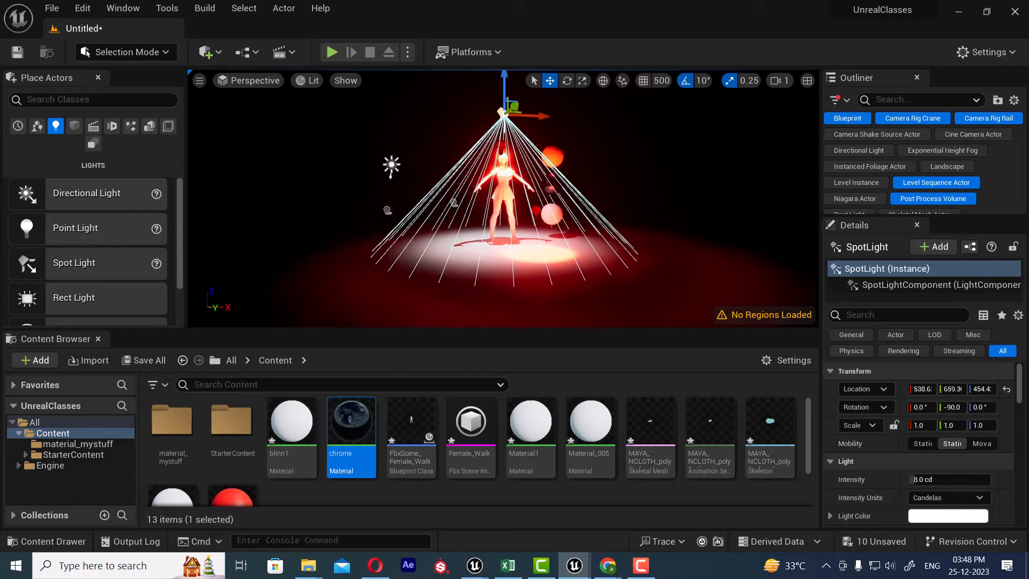
{"action": "scroll", "coordinate": [485, 113], "scroll_direction": "up", "scroll_amount": 4}
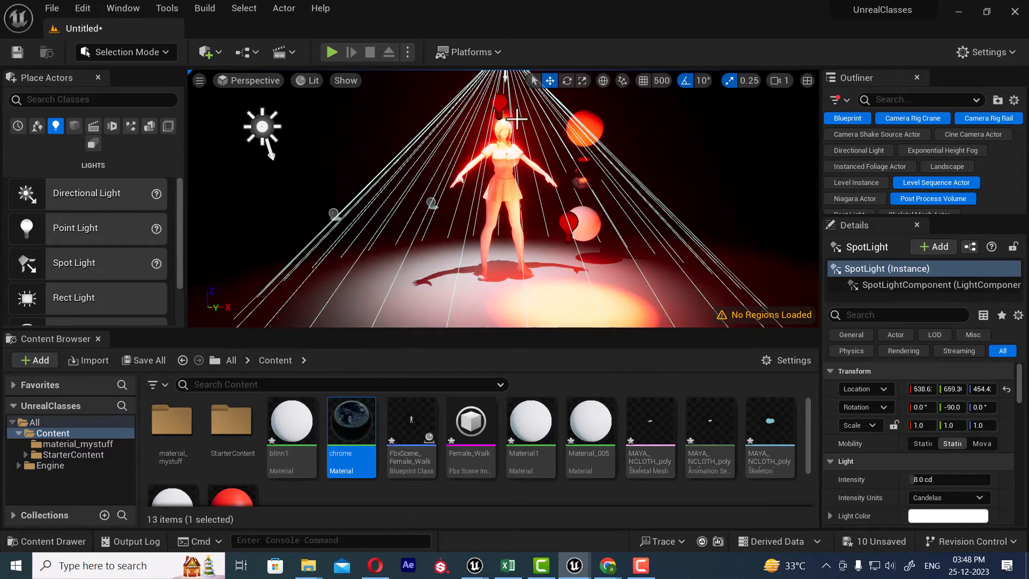
{"action": "left_click_drag", "start_coordinate": [494, 261], "coordinate": [634, 252], "text": "alt"}
{"action": "right_click_drag", "start_coordinate": [634, 252], "coordinate": [608, 120], "text": "alt"}
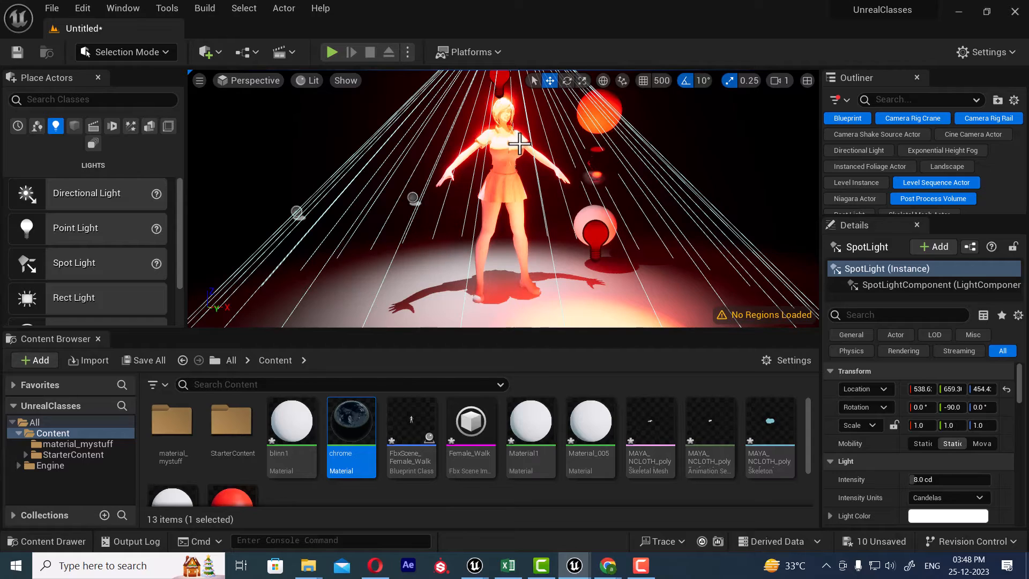
{"action": "mouse_move", "coordinate": [598, 199]}
{"action": "left_mouse_down", "text": "alt"}
{"action": "mouse_move", "coordinate": [525, 205]}
{"action": "mouse_move", "coordinate": [606, 206]}
{"action": "left_mouse_up", "text": "alt"}
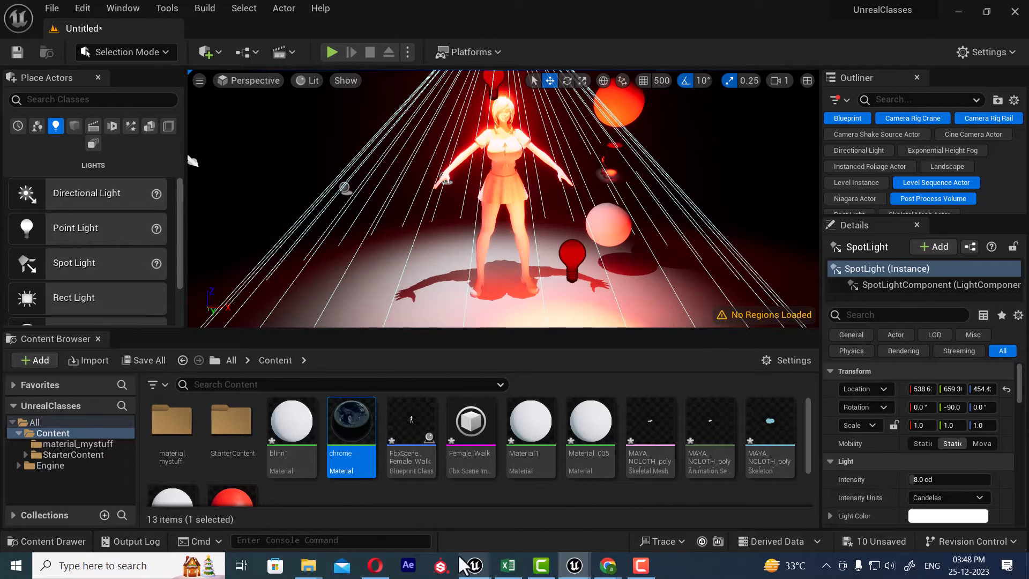
Check the Rectangular Area Light example in the light types documentation in the Opera browser, and return to the level.
{"action": "left_click", "coordinate": [375, 565]}
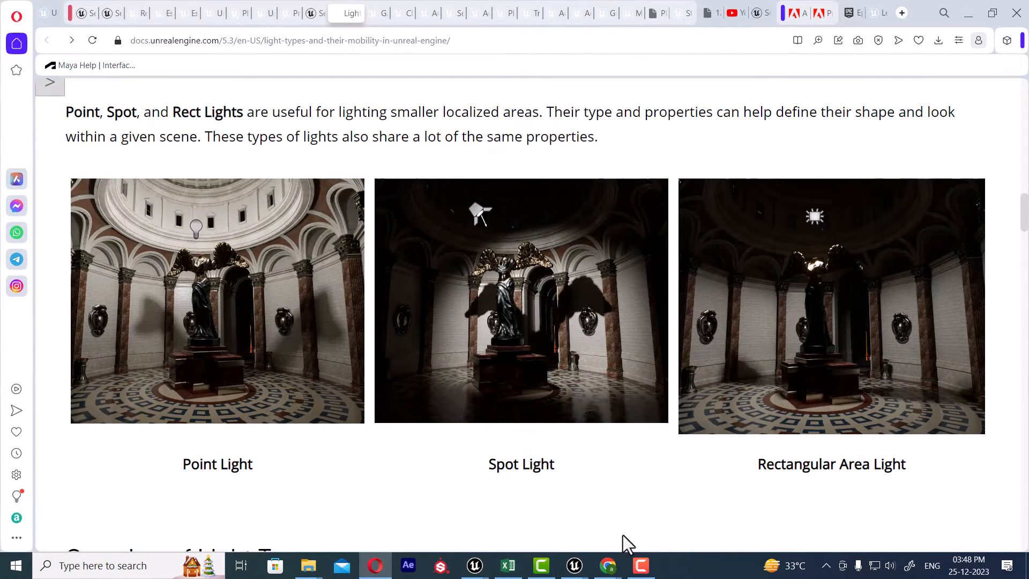
{"action": "left_click_drag", "start_coordinate": [774, 465], "coordinate": [780, 466]}
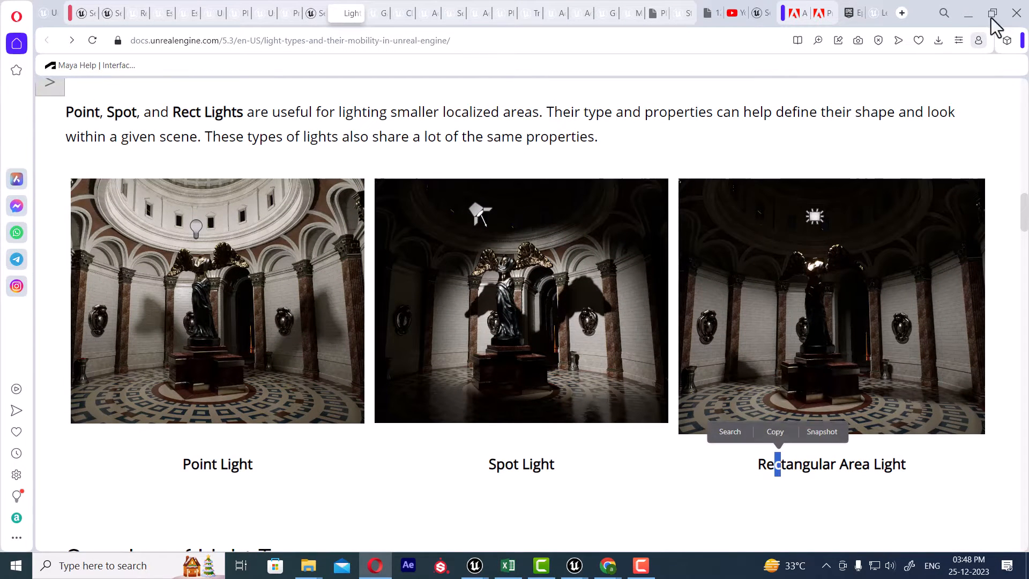
{"action": "left_click", "coordinate": [963, 11]}
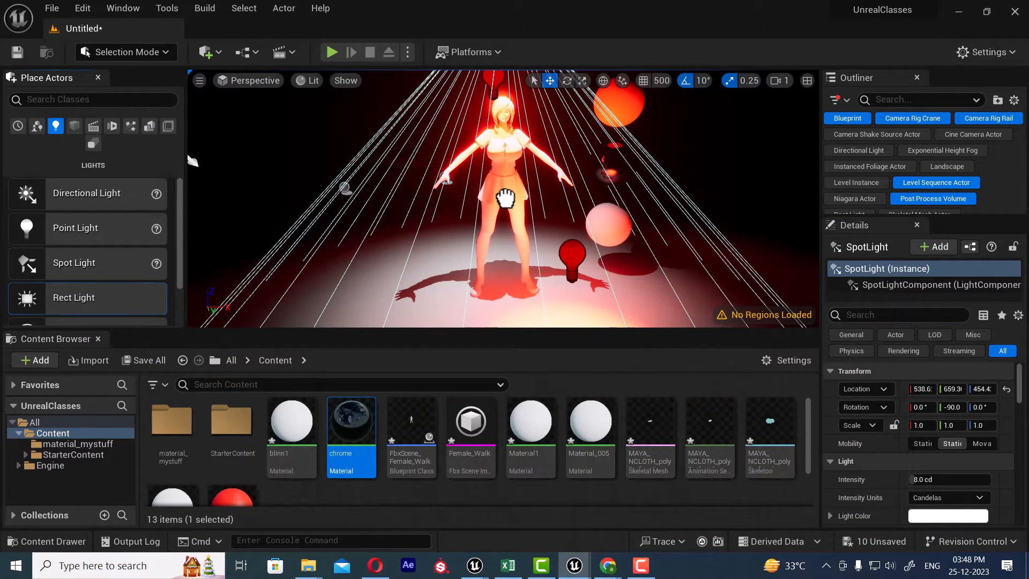
Place a Rect Light beside the character and move it to about X 298, Y 617, Z 275.
{"action": "left_click_drag", "start_coordinate": [505, 199], "coordinate": [530, 214]}
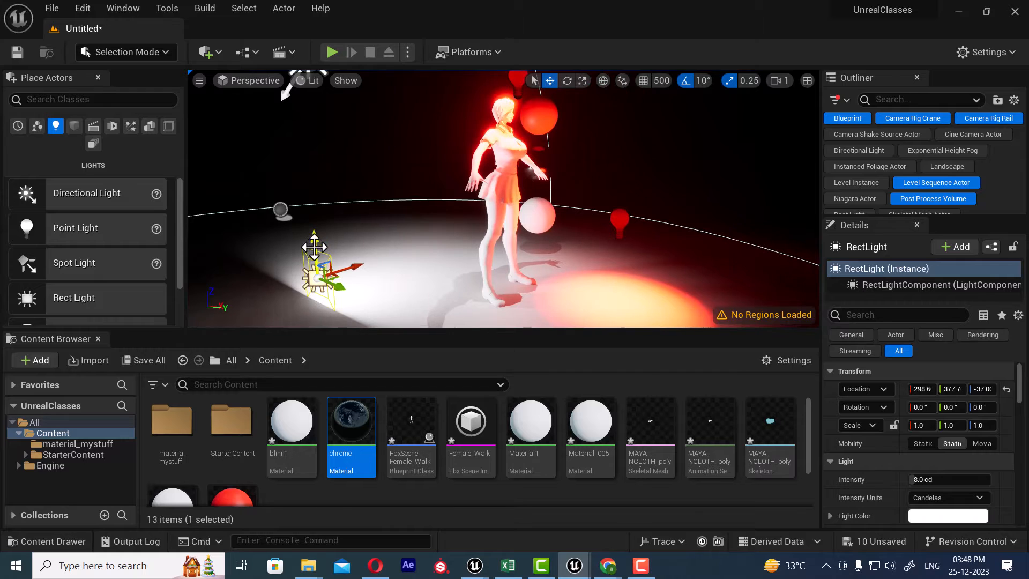
{"action": "left_click_drag", "start_coordinate": [314, 247], "coordinate": [312, 148]}
{"action": "left_click_drag", "start_coordinate": [546, 194], "coordinate": [428, 219], "text": "alt"}
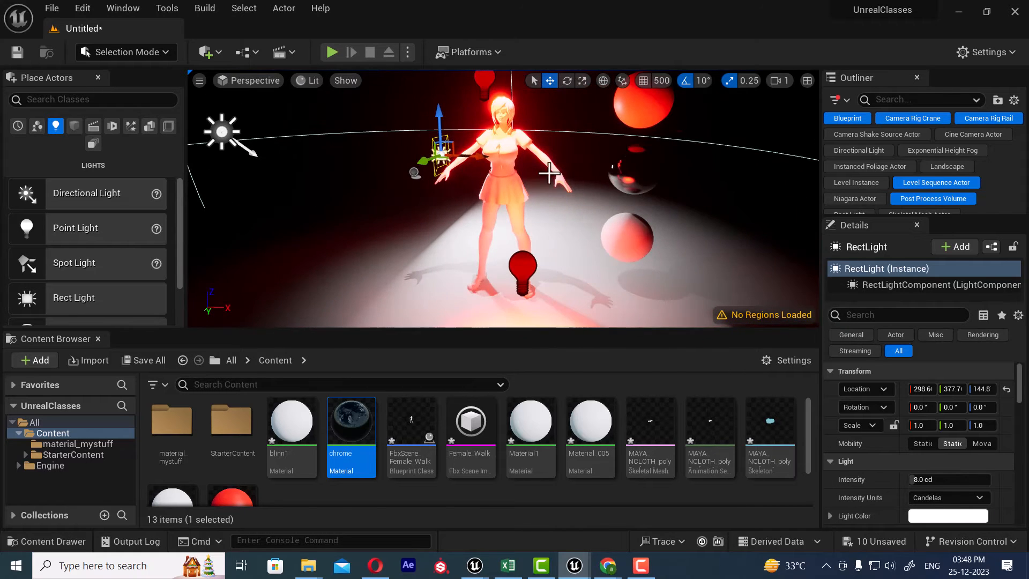
{"action": "left_click_drag", "start_coordinate": [432, 166], "coordinate": [494, 173]}
{"action": "left_click_drag", "start_coordinate": [514, 249], "coordinate": [517, 256], "text": "alt"}
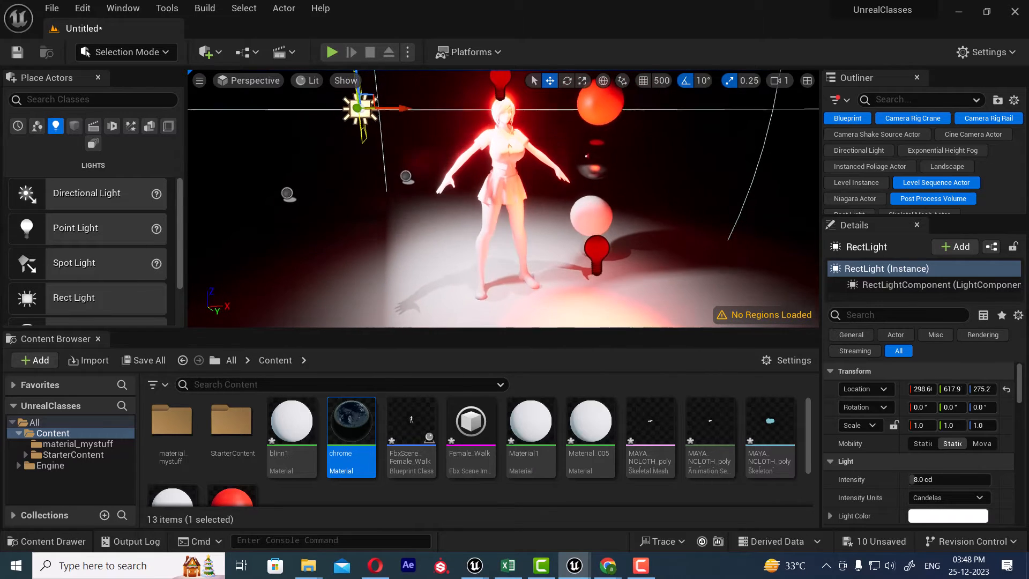
Rotate the Rect Light to 40° about Z, set its light color to violet-blue (sRGB hex 736FFFFF) and inspect the lighting.
{"action": "key", "text": "e"}
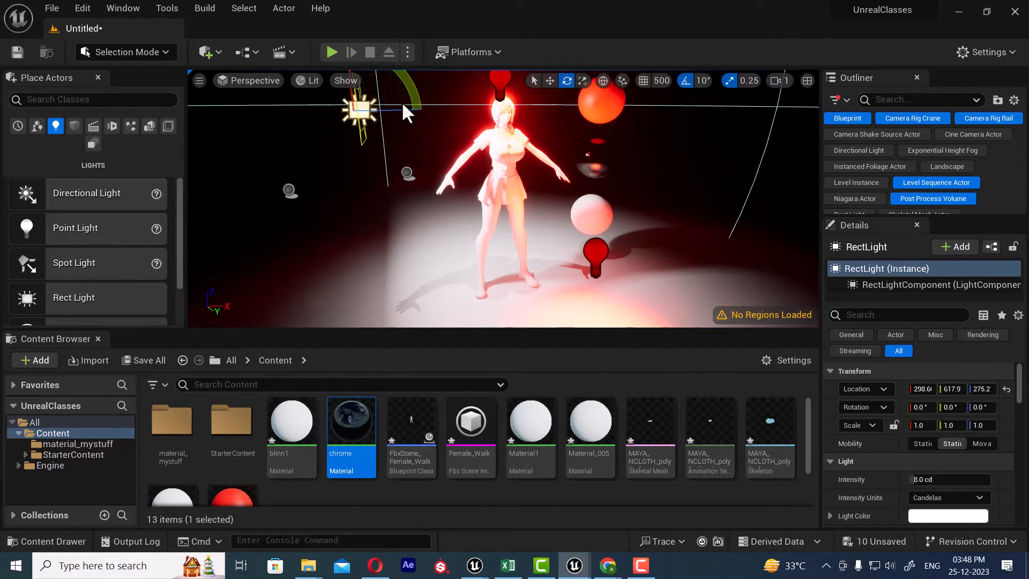
{"action": "left_click_drag", "start_coordinate": [398, 109], "coordinate": [429, 115]}
{"action": "left_click", "coordinate": [943, 518]}
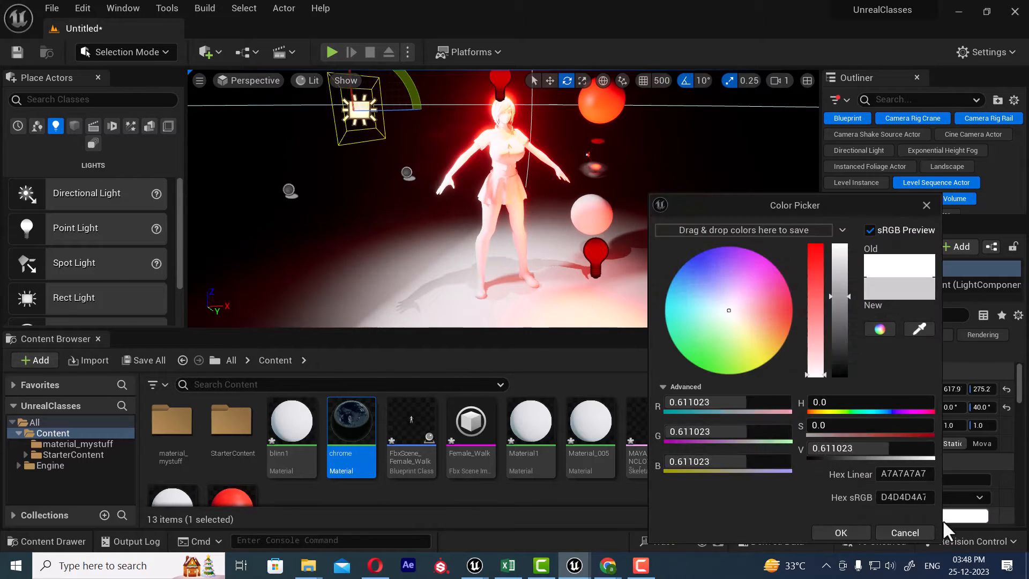
{"action": "left_click", "coordinate": [705, 267]}
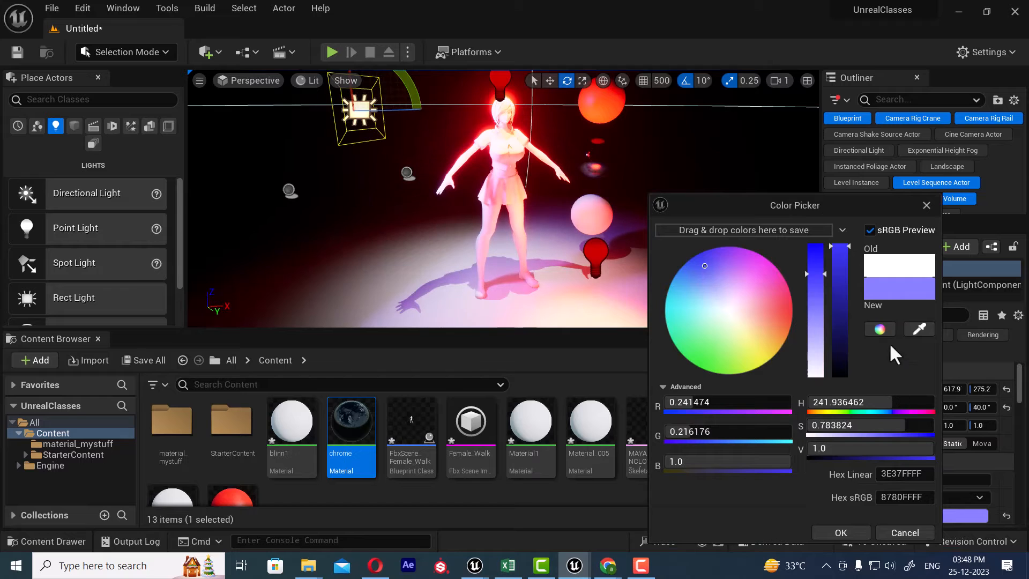
{"action": "left_click", "coordinate": [699, 263]}
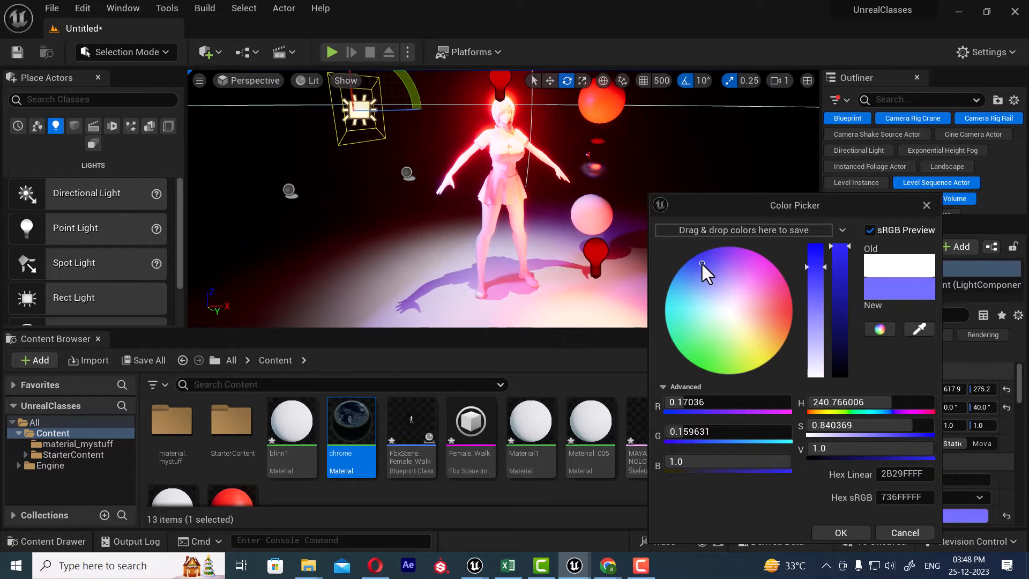
{"action": "left_click", "coordinate": [545, 260]}
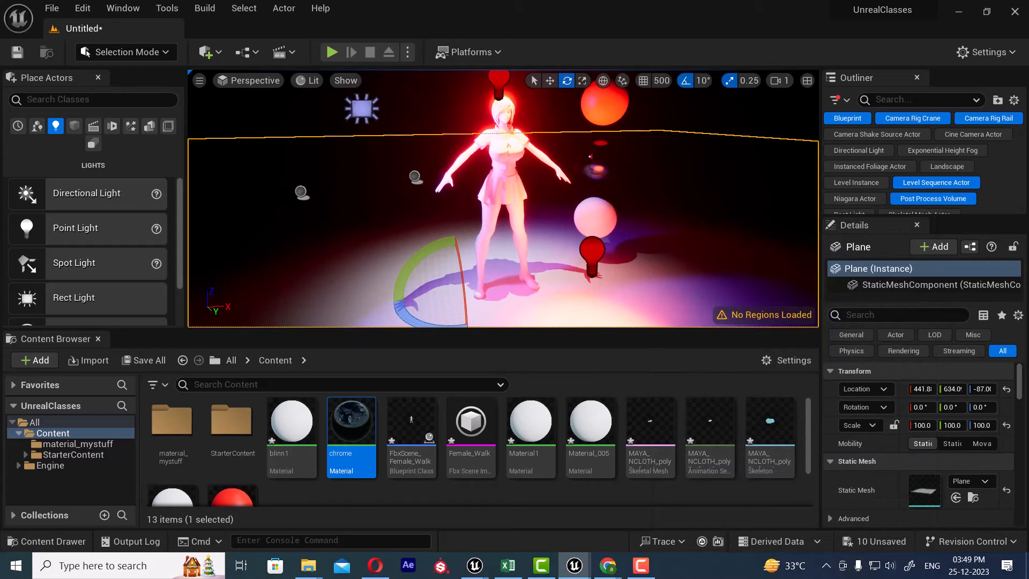
{"action": "left_click_drag", "start_coordinate": [545, 260], "coordinate": [496, 271], "text": "alt"}
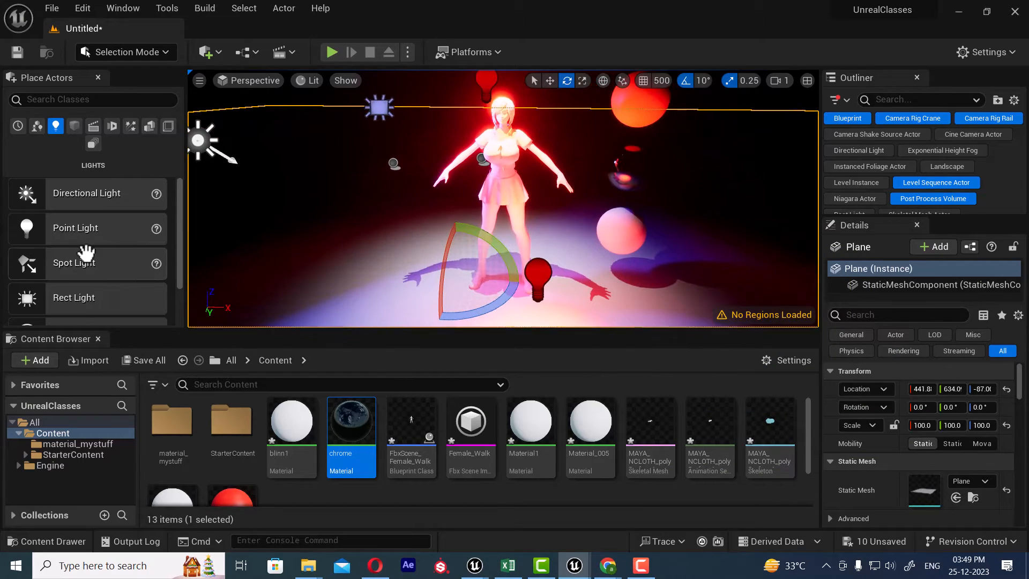
Switch to the light types documentation in Opera and read the Rect Lights description, continuing to Overview of Light Types.
{"action": "key", "text": "alt+Tab"}
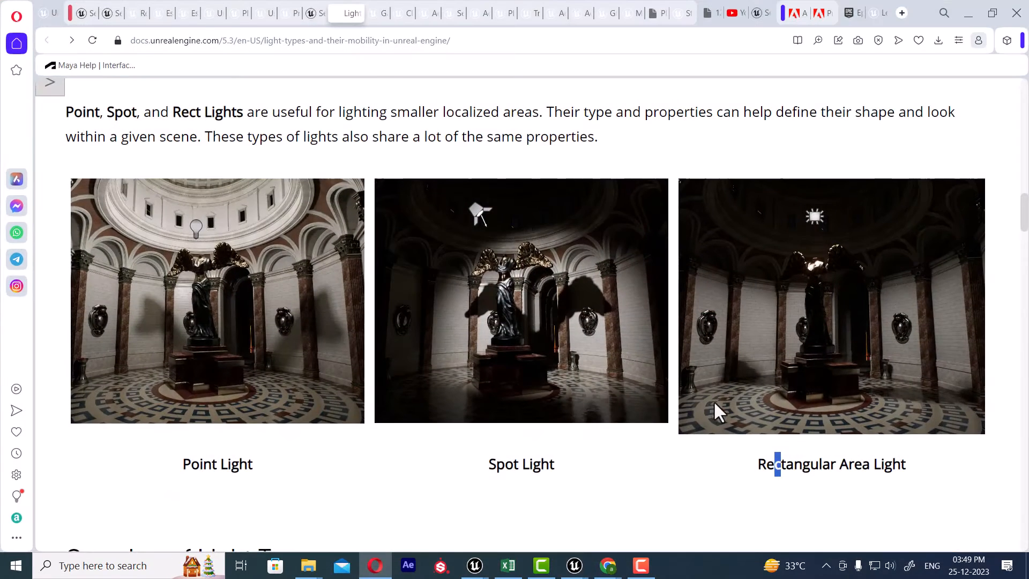
{"action": "scroll", "coordinate": [715, 404], "scroll_direction": "up", "scroll_amount": 13}
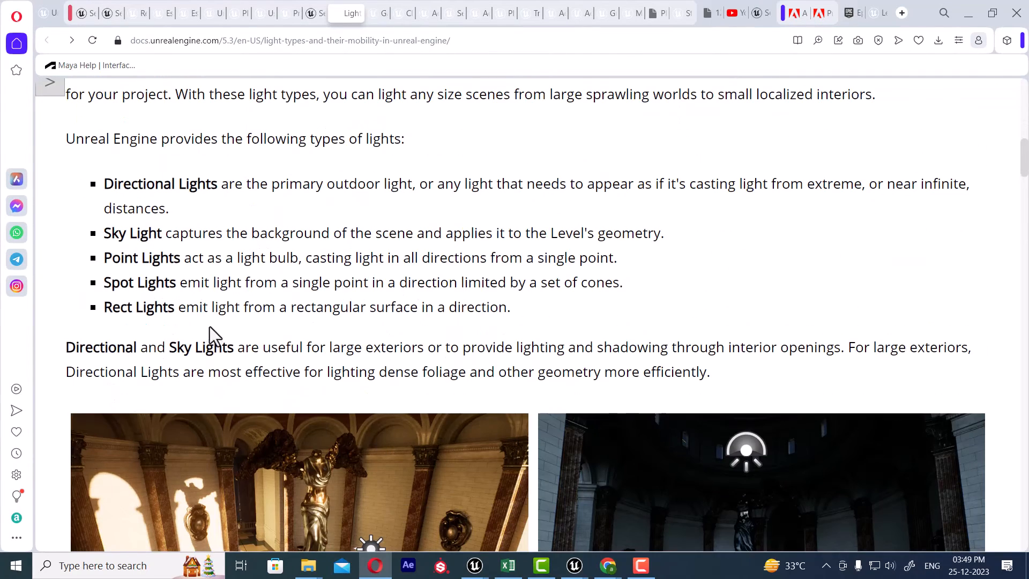
{"action": "left_click_drag", "start_coordinate": [213, 309], "coordinate": [467, 310]}
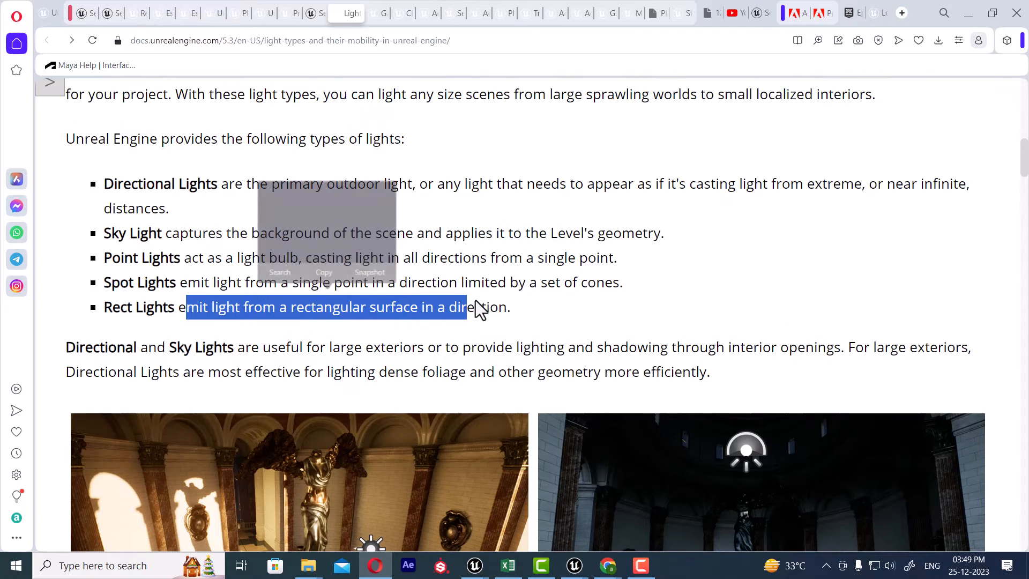
{"action": "scroll", "coordinate": [510, 319], "scroll_direction": "down", "scroll_amount": 15}
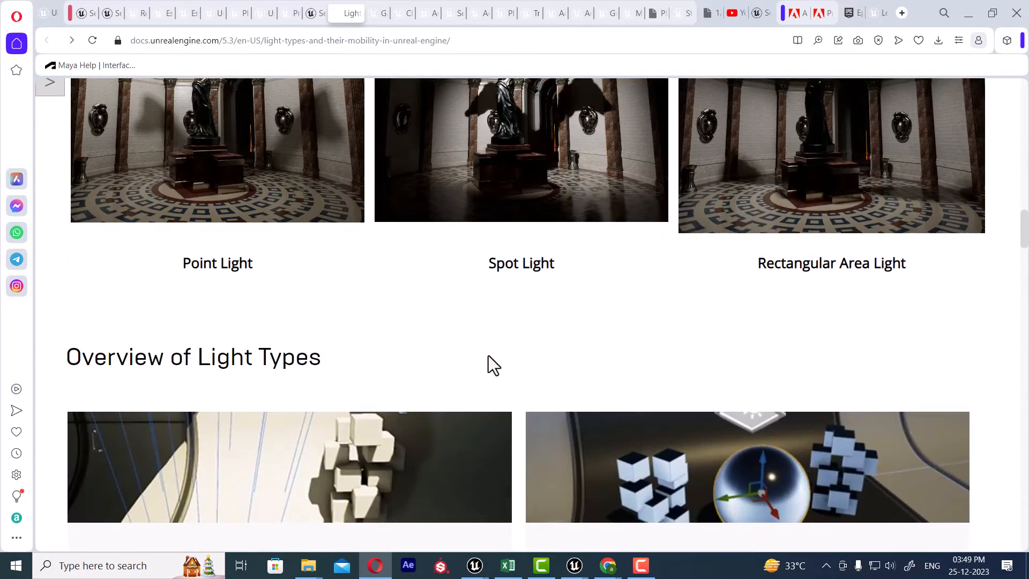
{"action": "scroll", "coordinate": [489, 369], "scroll_direction": "down", "scroll_amount": 3}
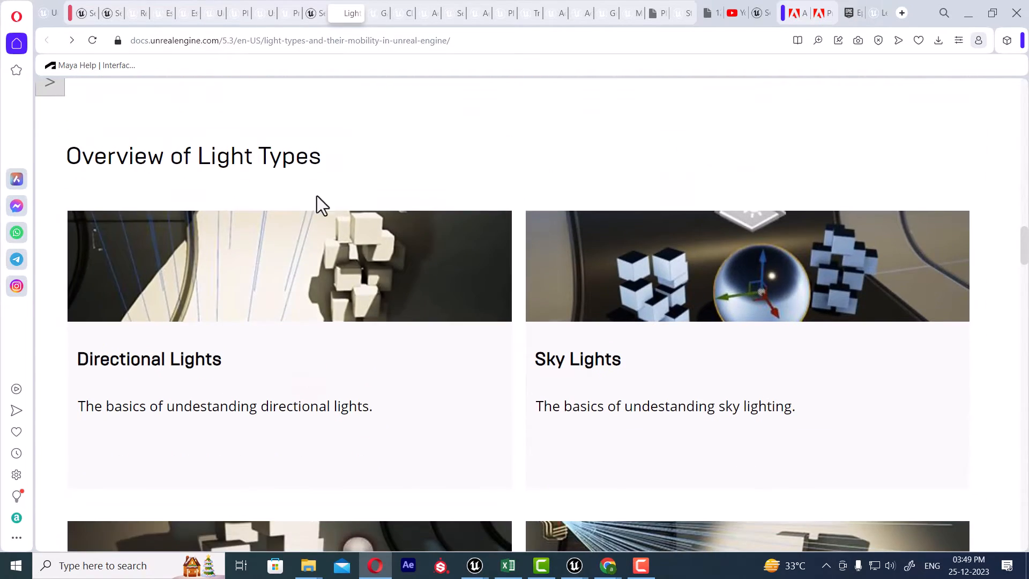
Open the Directional Lights documentation and compare the roof-opening sunlight image with and without its Shadow Frustum.
{"action": "left_click", "coordinate": [233, 291]}
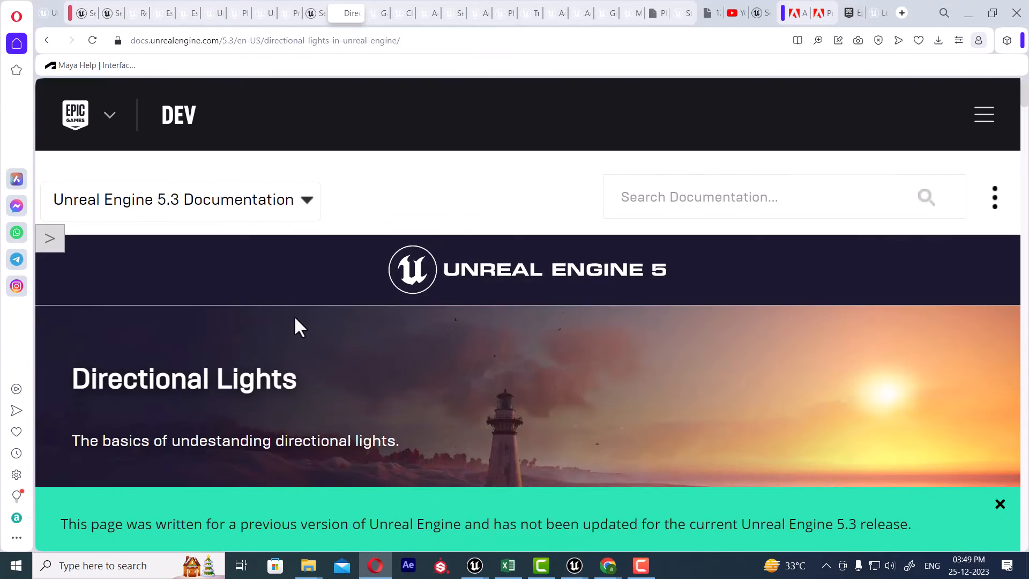
{"action": "scroll", "coordinate": [395, 369], "scroll_direction": "down", "scroll_amount": 8}
{"action": "scroll", "coordinate": [396, 375], "scroll_direction": "up", "scroll_amount": 3}
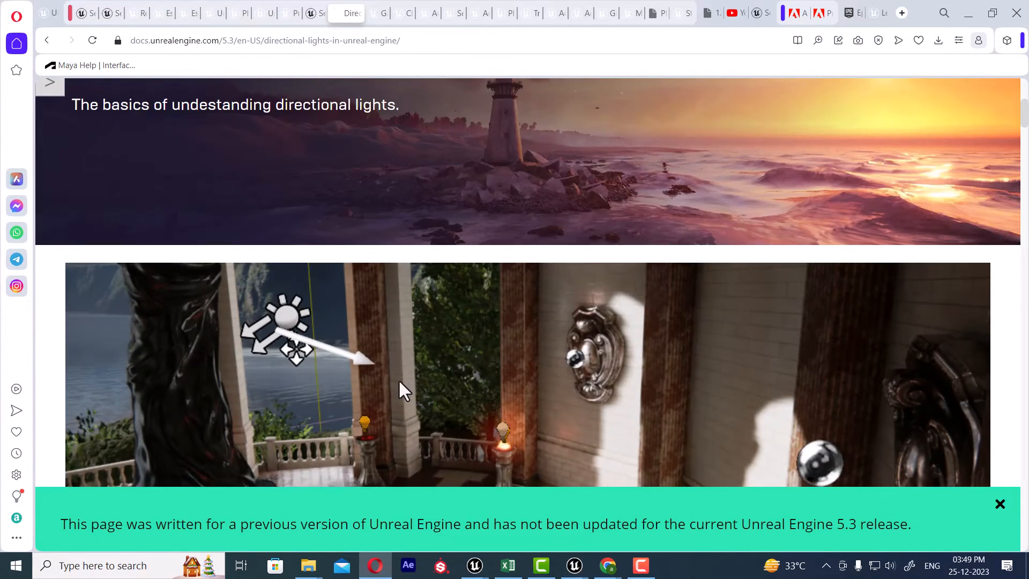
{"action": "scroll", "coordinate": [397, 381], "scroll_direction": "down", "scroll_amount": 3}
{"action": "scroll", "coordinate": [619, 219], "scroll_direction": "down", "scroll_amount": 15}
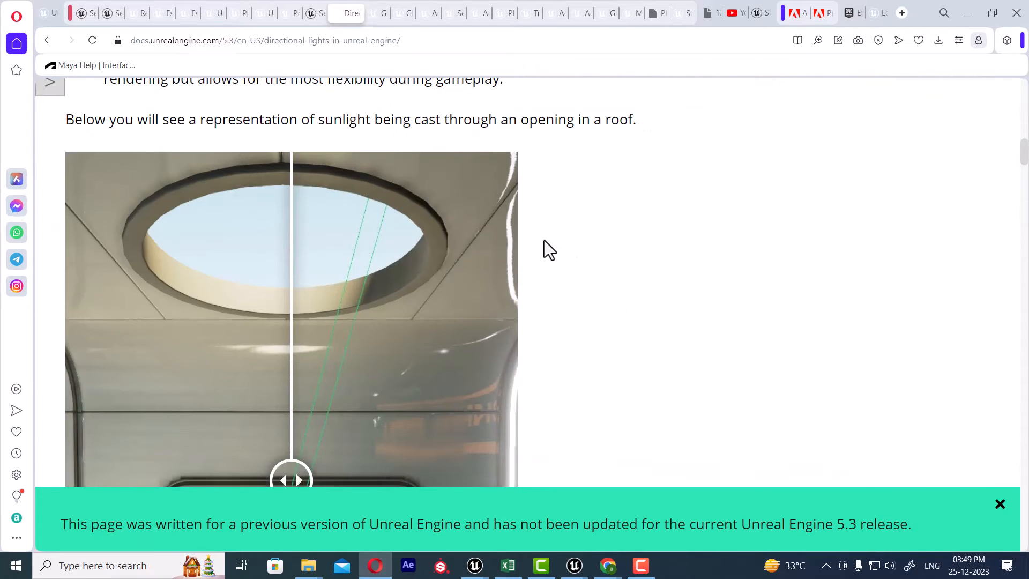
{"action": "scroll", "coordinate": [312, 300], "scroll_direction": "down", "scroll_amount": 5}
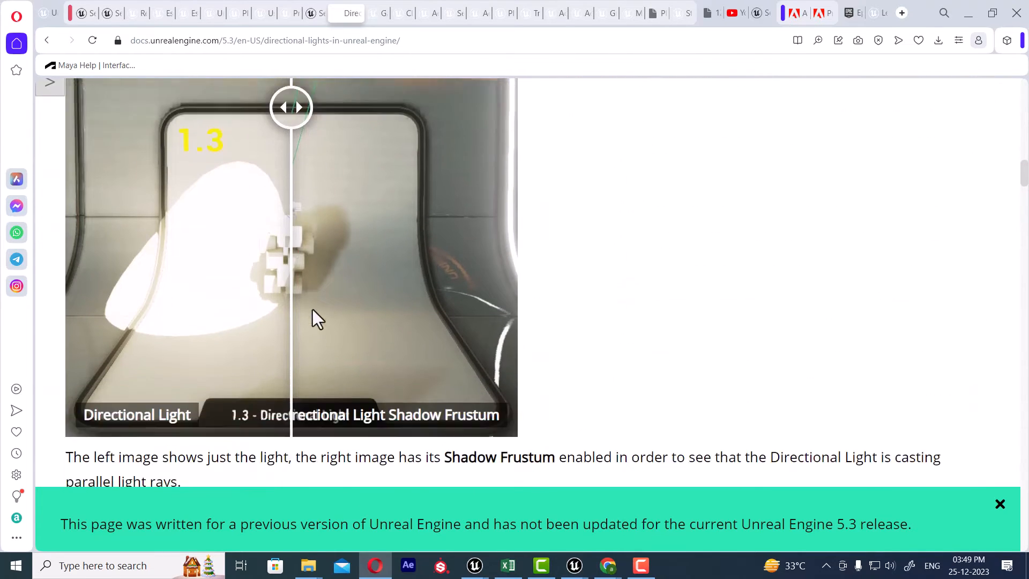
{"action": "scroll", "coordinate": [327, 273], "scroll_direction": "up", "scroll_amount": 5}
{"action": "left_click_drag", "start_coordinate": [284, 216], "coordinate": [330, 255]}
{"action": "scroll", "coordinate": [489, 265], "scroll_direction": "down", "scroll_amount": 10}
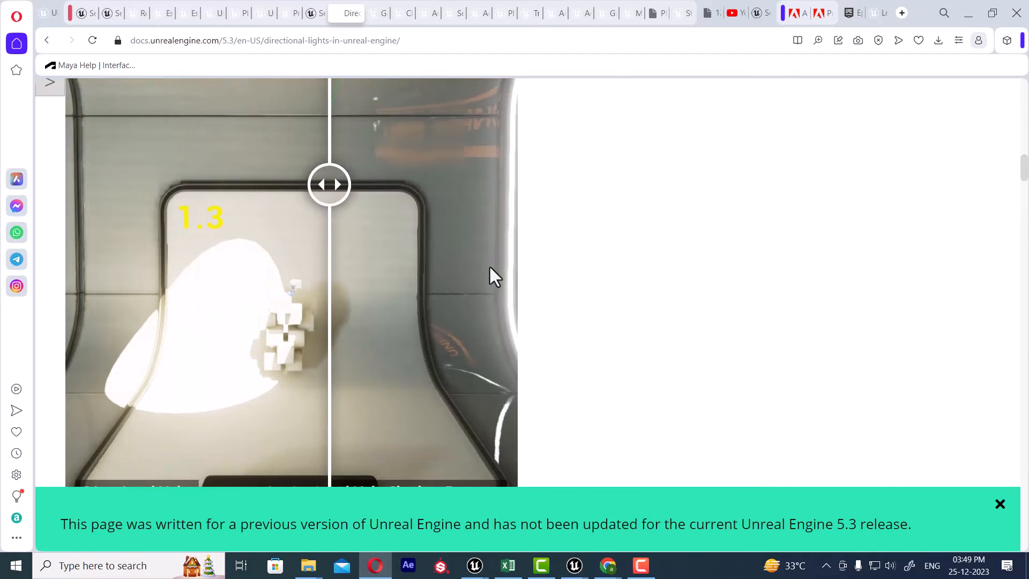
Review the directional light property descriptions down to Light Shafts, and return to the light types overview.
{"action": "scroll", "coordinate": [606, 250], "scroll_direction": "down", "scroll_amount": 3}
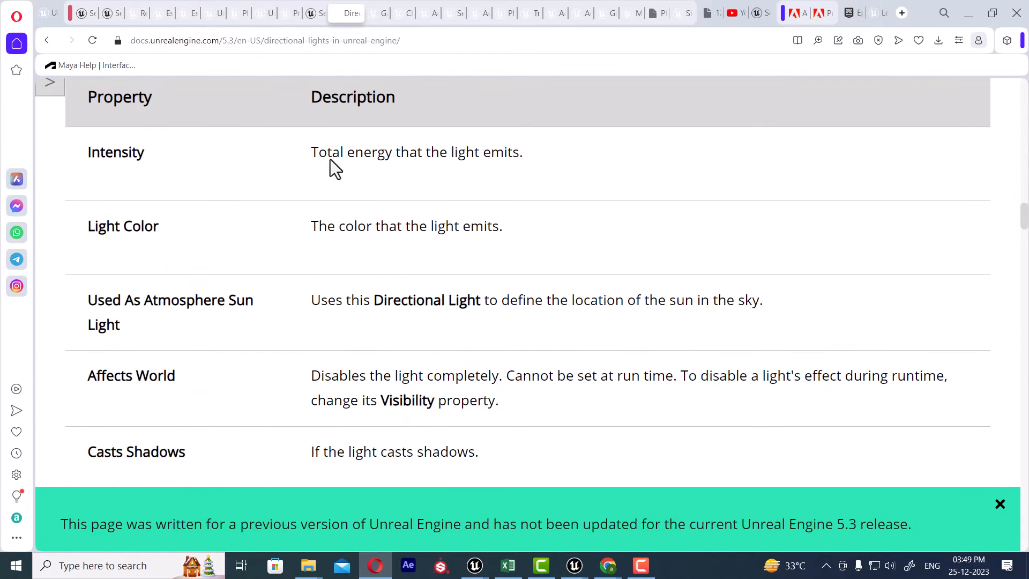
{"action": "scroll", "coordinate": [439, 335], "scroll_direction": "down", "scroll_amount": 5}
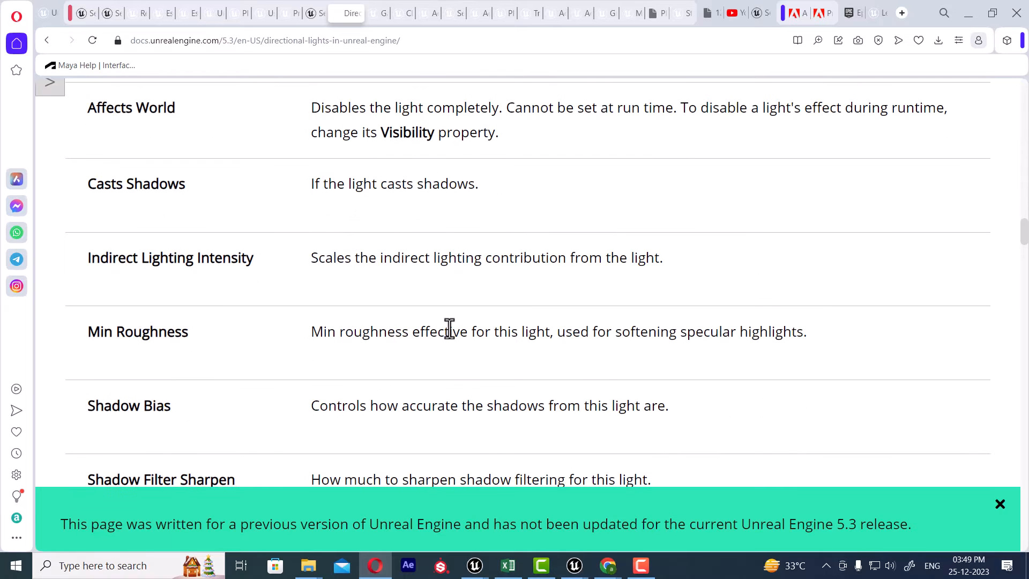
{"action": "scroll", "coordinate": [330, 253], "scroll_direction": "down", "scroll_amount": 12}
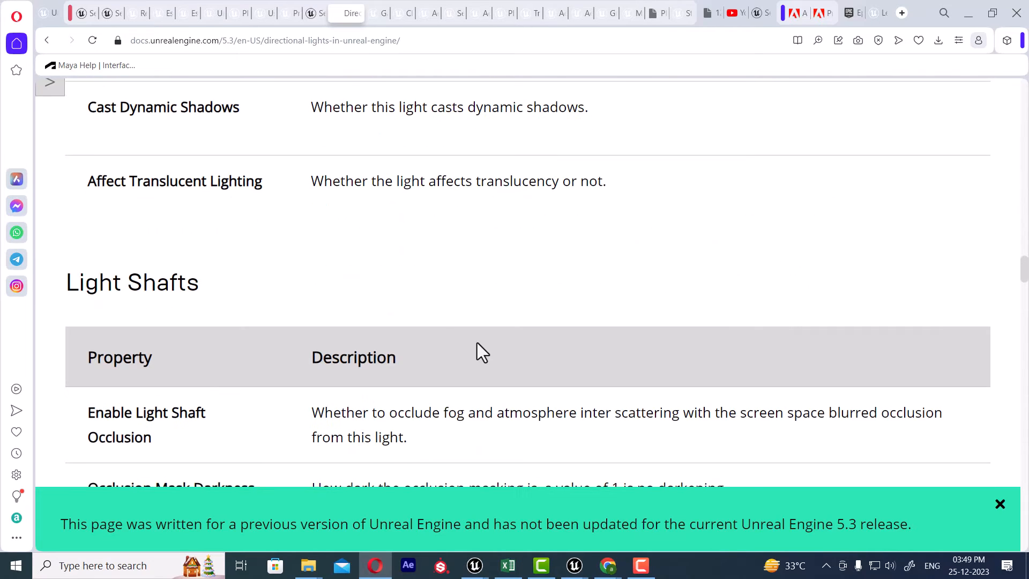
{"action": "left_click", "coordinate": [50, 38]}
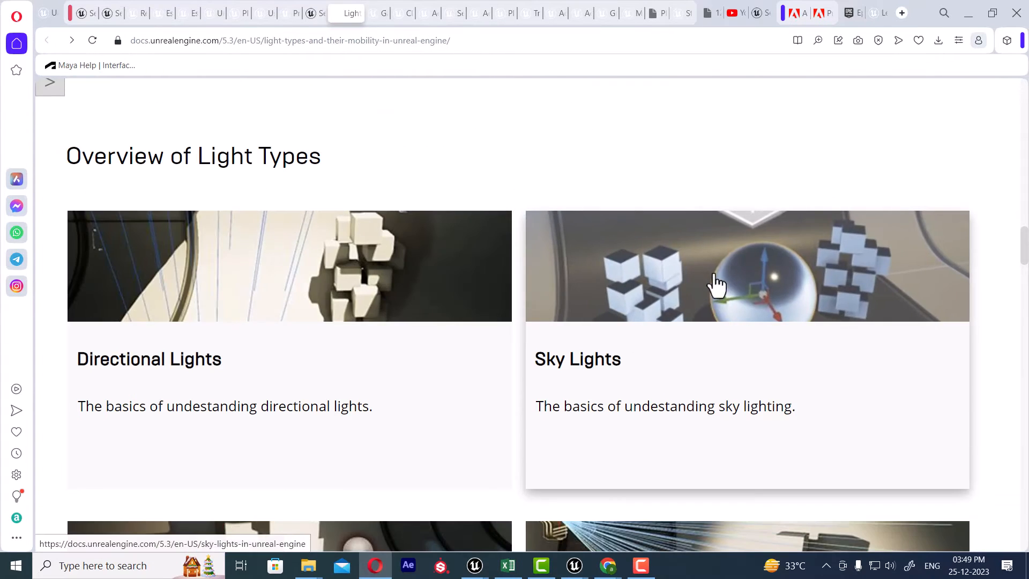
Open the Sky Lights documentation and read its Scene Capture and Mobility sections.
{"action": "left_click", "coordinate": [695, 270]}
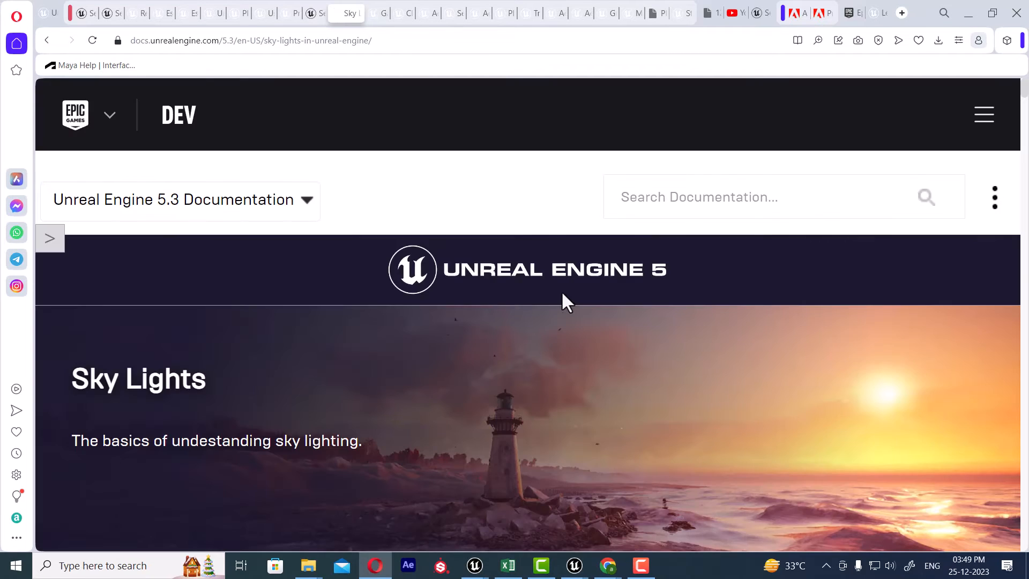
{"action": "scroll", "coordinate": [494, 384], "scroll_direction": "down", "scroll_amount": 10}
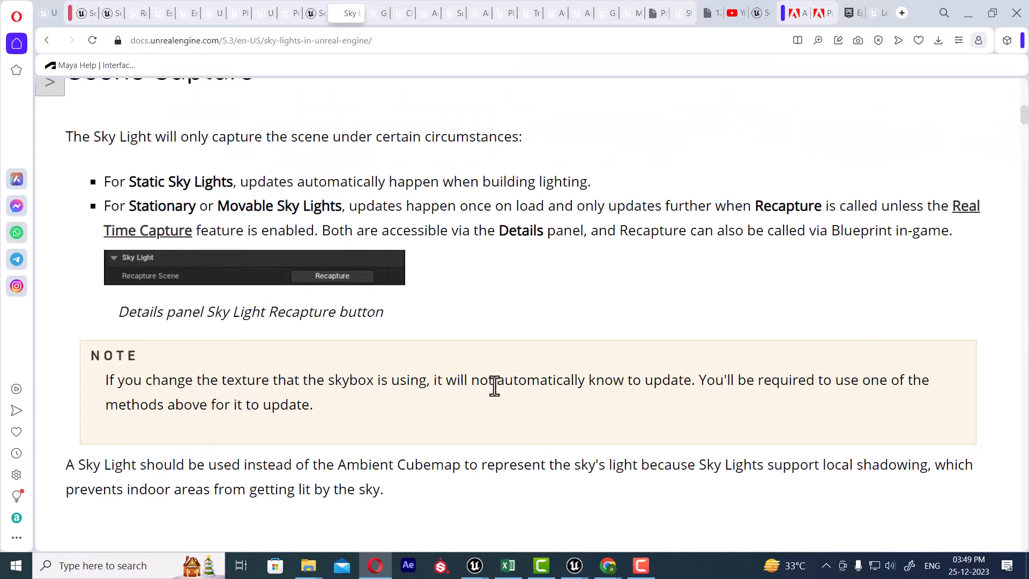
{"action": "scroll", "coordinate": [494, 386], "scroll_direction": "up", "scroll_amount": 1}
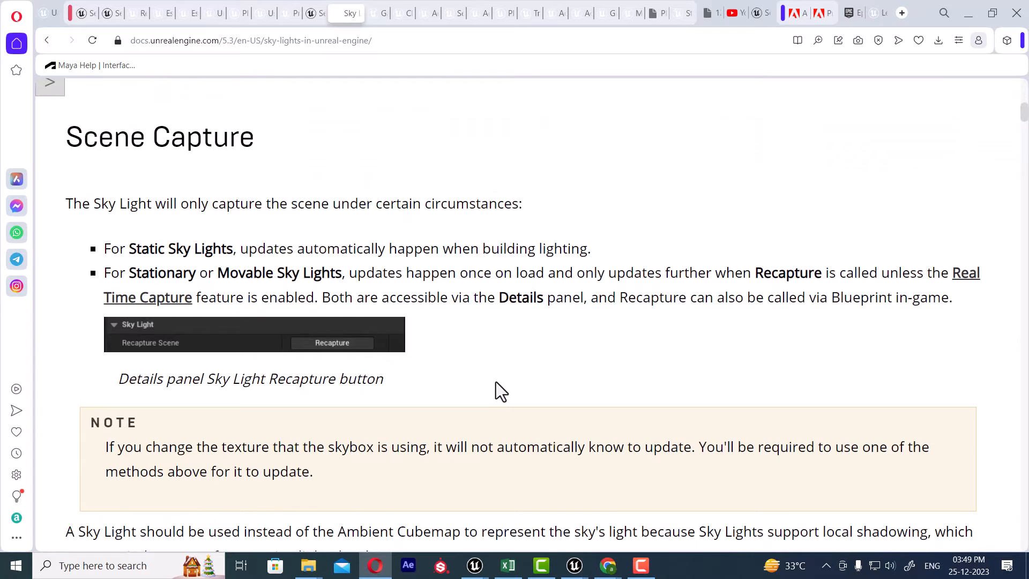
{"action": "scroll", "coordinate": [386, 321], "scroll_direction": "down", "scroll_amount": 8}
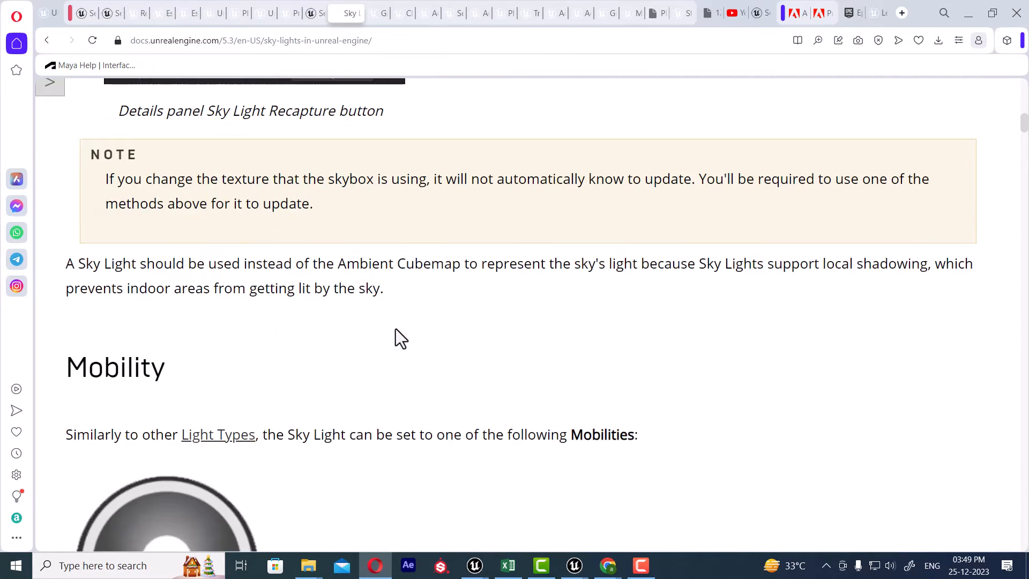
{"action": "scroll", "coordinate": [407, 334], "scroll_direction": "down", "scroll_amount": 1}
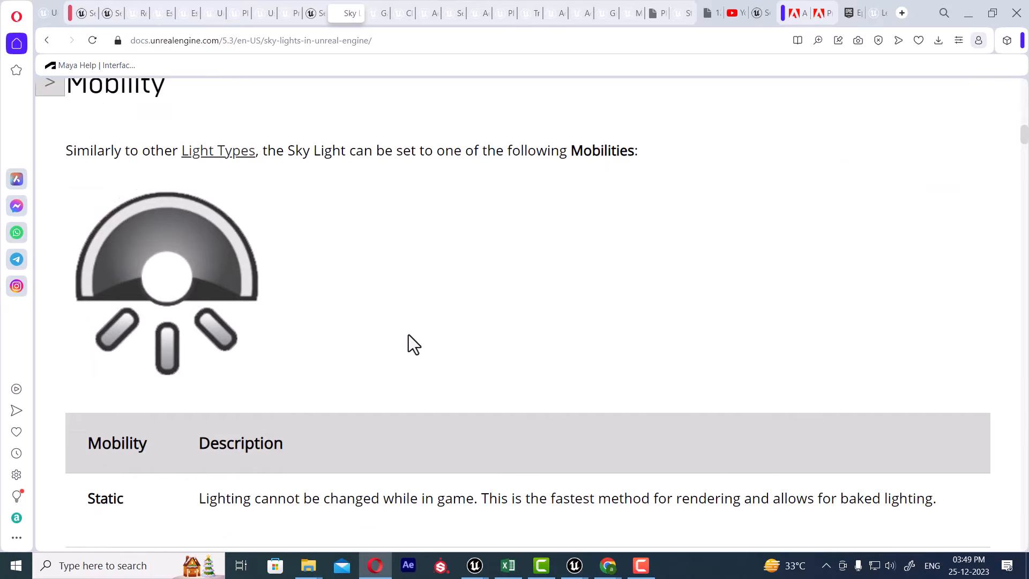
{"action": "scroll", "coordinate": [410, 337], "scroll_direction": "down", "scroll_amount": 3}
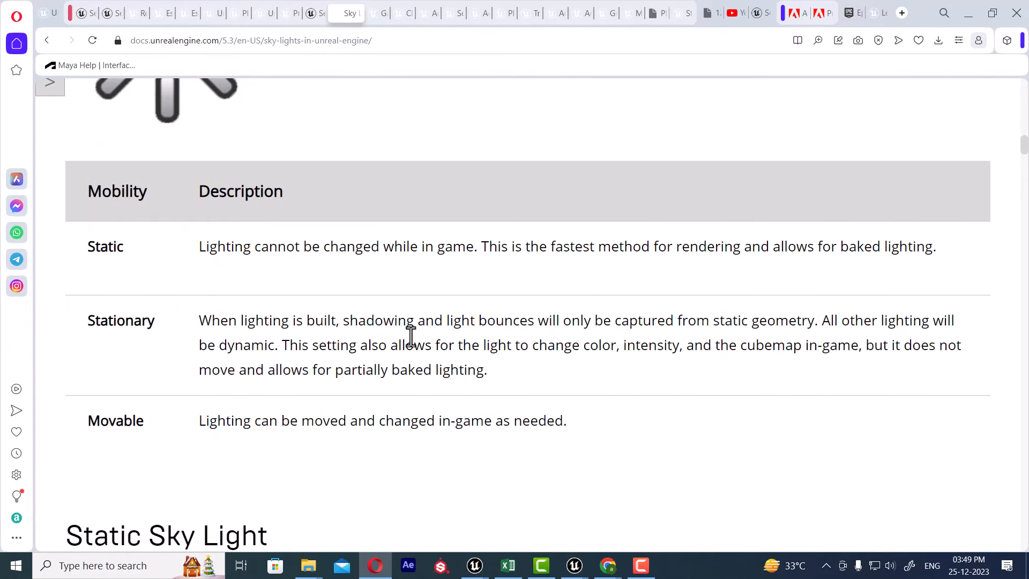
Read the Static and Stationary Sky Light sections and compare the building image's direct lighting with its stationary sky lighting.
{"action": "scroll", "coordinate": [410, 336], "scroll_direction": "down", "scroll_amount": 5}
{"action": "scroll", "coordinate": [416, 328], "scroll_direction": "down", "scroll_amount": 3}
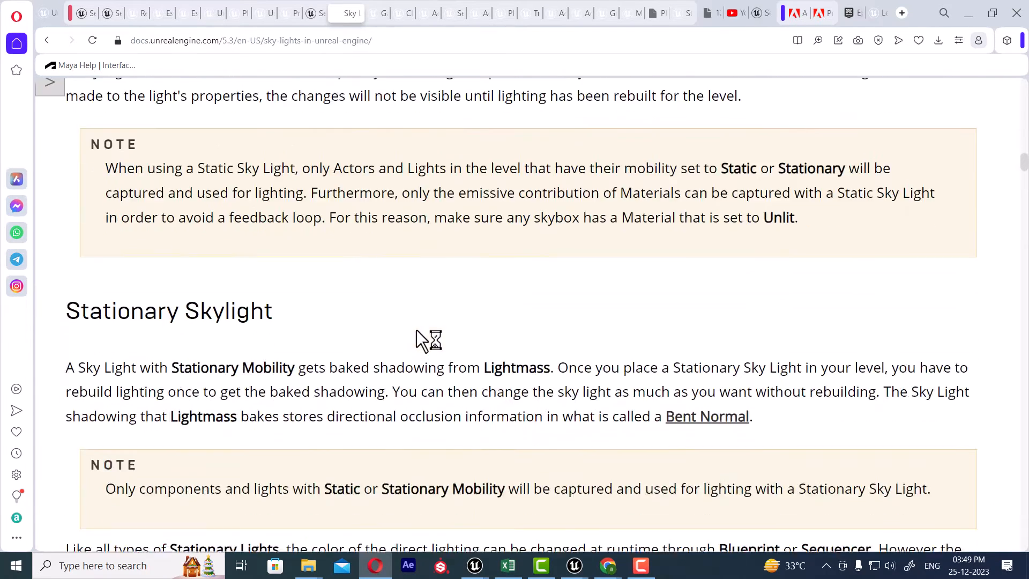
{"action": "scroll", "coordinate": [416, 328], "scroll_direction": "down", "scroll_amount": 5}
{"action": "scroll", "coordinate": [415, 328], "scroll_direction": "down", "scroll_amount": 3}
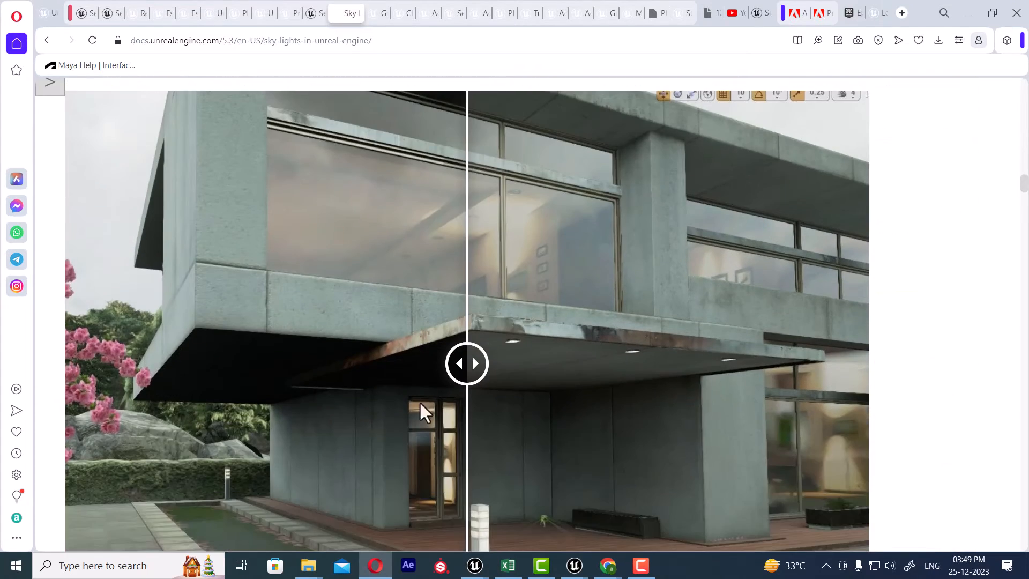
{"action": "left_click_drag", "start_coordinate": [470, 352], "coordinate": [508, 348]}
{"action": "scroll", "coordinate": [590, 287], "scroll_direction": "up", "scroll_amount": 10}
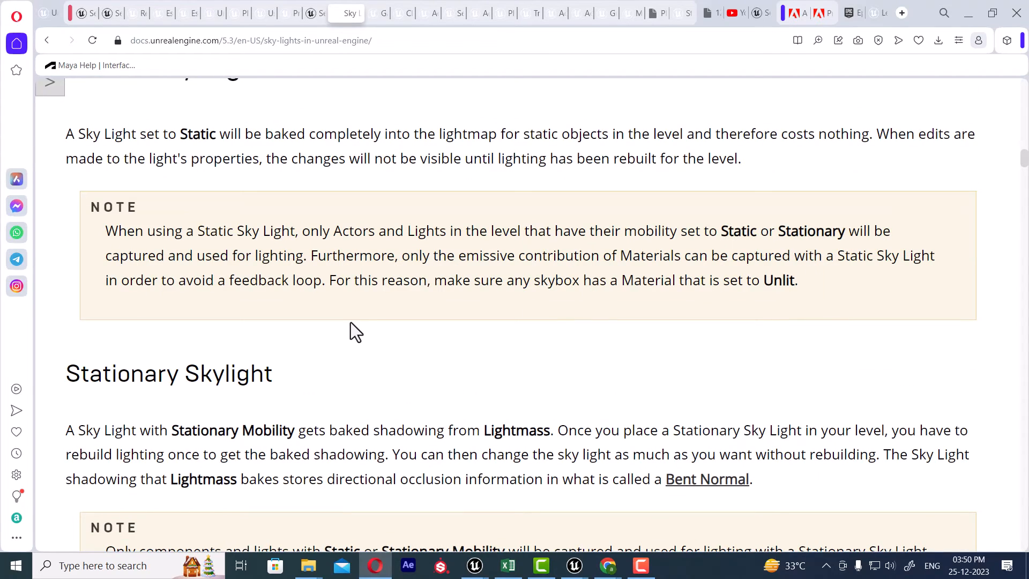
Read on through Movable Sky Light and compare the Third Order Spherical Harmonic and Filtered Cubemap images.
{"action": "scroll", "coordinate": [356, 333], "scroll_direction": "down", "scroll_amount": 15}
{"action": "scroll", "coordinate": [434, 316], "scroll_direction": "down", "scroll_amount": 15}
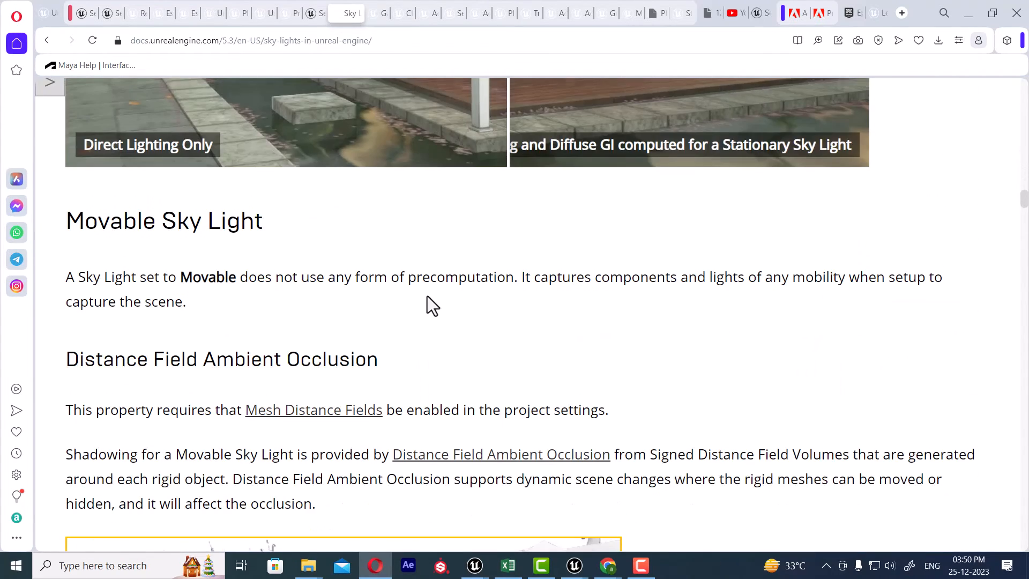
{"action": "scroll", "coordinate": [433, 308], "scroll_direction": "down", "scroll_amount": 6}
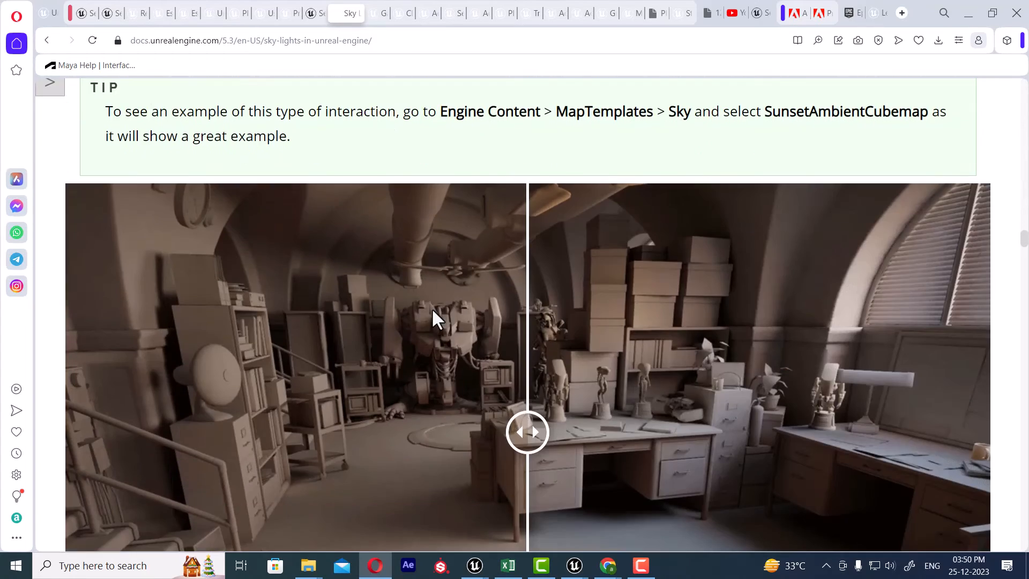
{"action": "scroll", "coordinate": [531, 348], "scroll_direction": "down", "scroll_amount": 3}
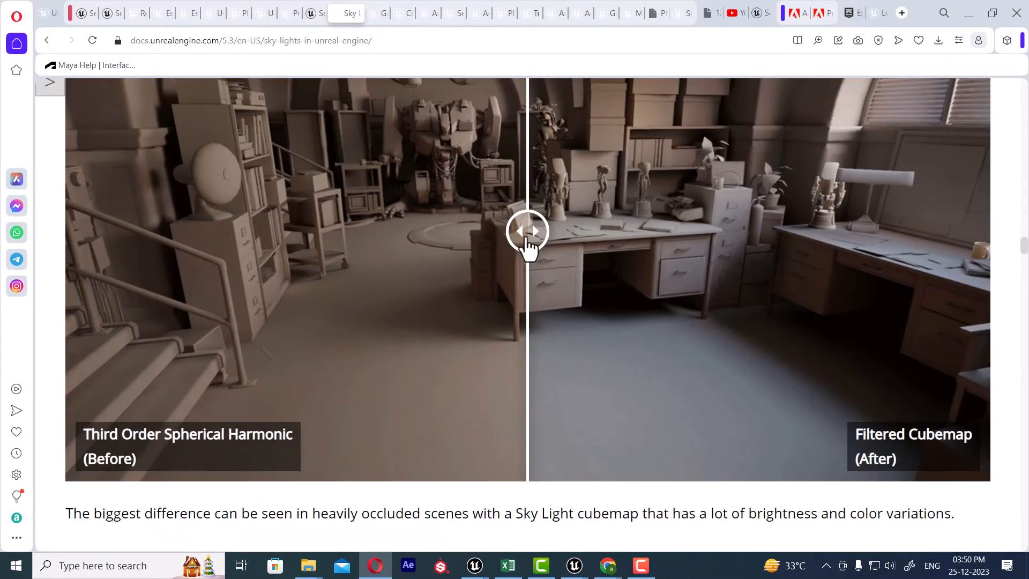
{"action": "left_click_drag", "start_coordinate": [528, 247], "coordinate": [662, 305]}
Look over the Camera Obscura section, and return to the light types overview at the Point Lights and Spot Lights entries.
{"action": "scroll", "coordinate": [368, 337], "scroll_direction": "down", "scroll_amount": 10}
{"action": "scroll", "coordinate": [367, 338], "scroll_direction": "up", "scroll_amount": 5}
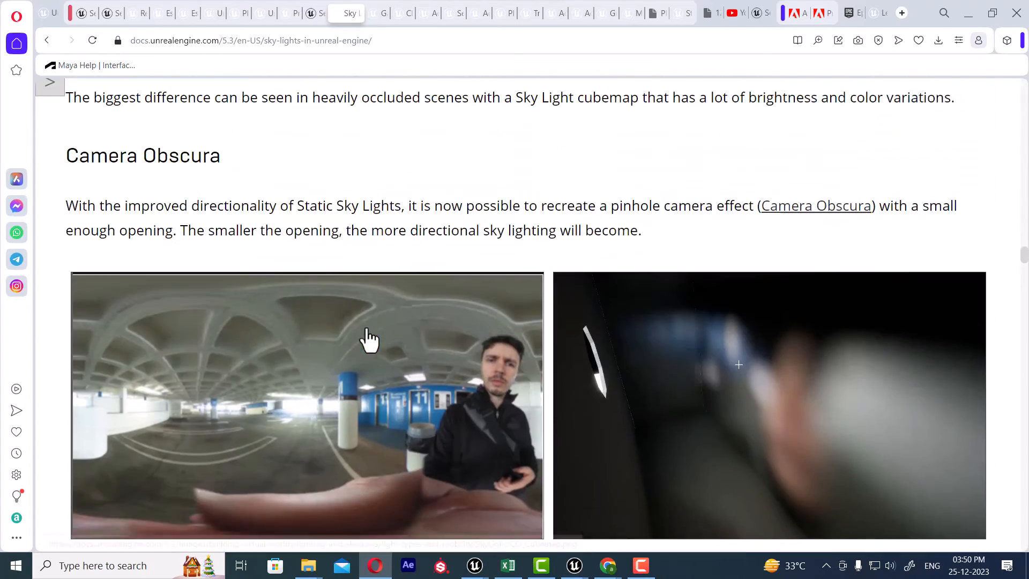
{"action": "scroll", "coordinate": [392, 349], "scroll_direction": "down", "scroll_amount": 5}
{"action": "scroll", "coordinate": [391, 352], "scroll_direction": "up", "scroll_amount": 10}
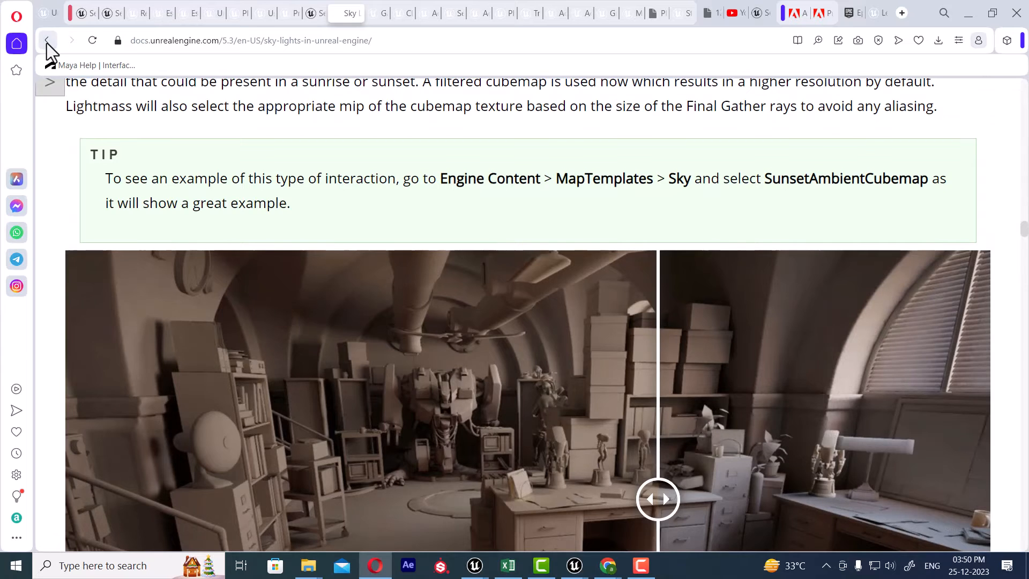
{"action": "left_click", "coordinate": [47, 40]}
{"action": "scroll", "coordinate": [322, 241], "scroll_direction": "down", "scroll_amount": 5}
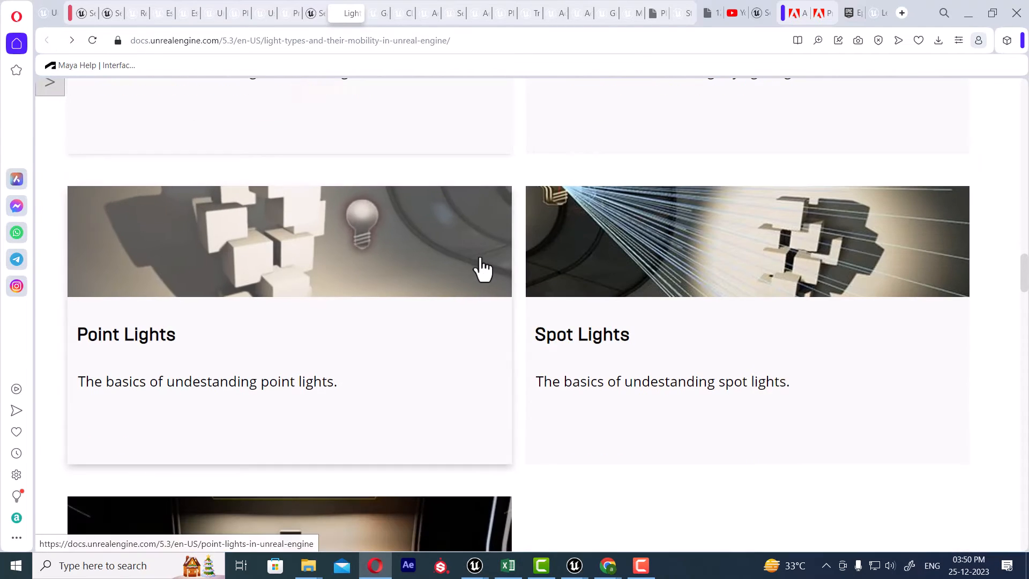
Open the Point Lights documentation and examine the header image of lights placed over the fire bowls.
{"action": "left_click", "coordinate": [251, 264]}
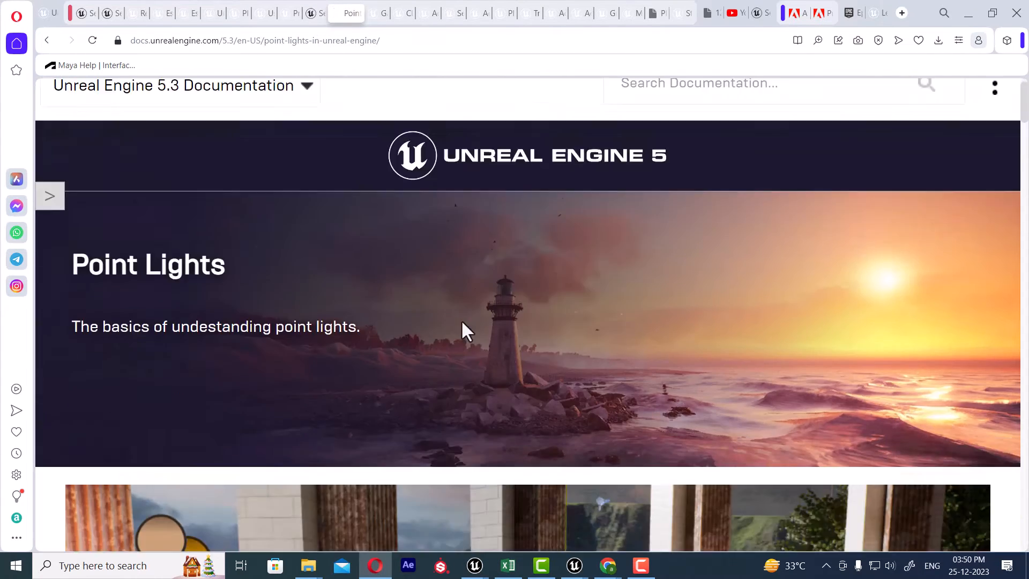
{"action": "scroll", "coordinate": [466, 320], "scroll_direction": "down", "scroll_amount": 10}
{"action": "scroll", "coordinate": [475, 319], "scroll_direction": "up", "scroll_amount": 5}
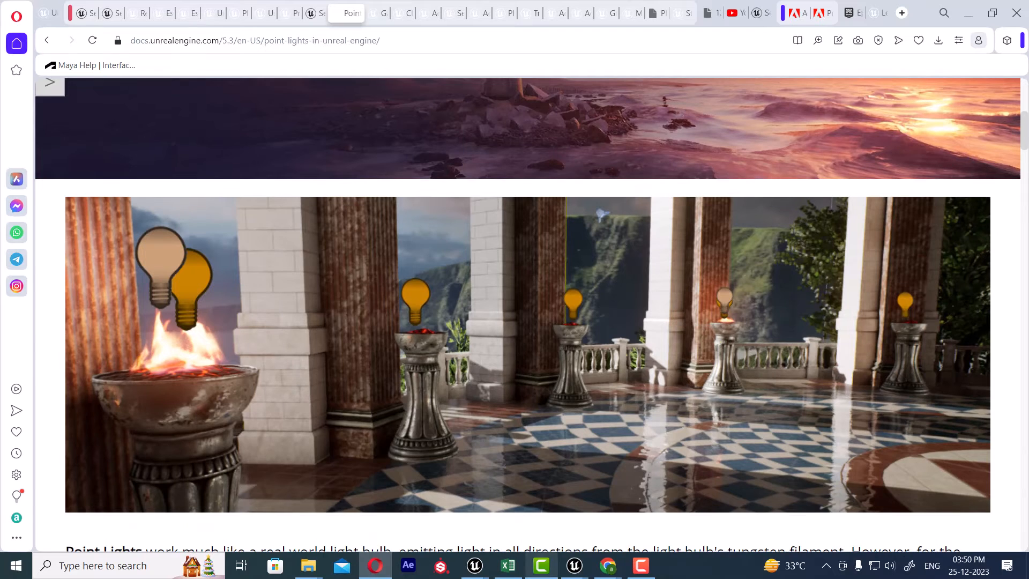
Switch to the Unreal Editor and set the Attenuation Radius of the point light near the character's feet to about 223.19.
{"action": "mouse_move", "coordinate": [579, 563]}
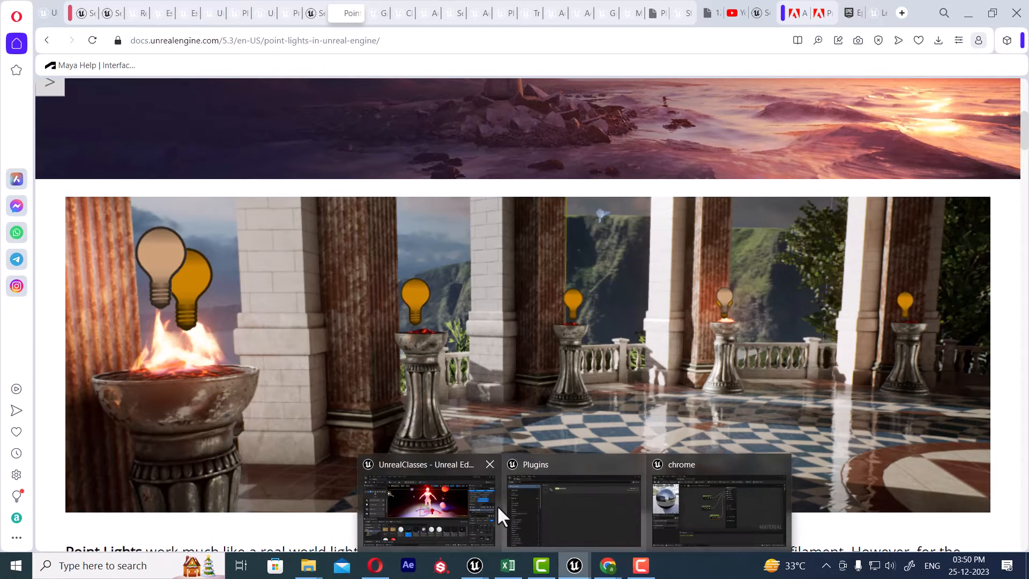
{"action": "left_click", "coordinate": [495, 506]}
{"action": "left_click_drag", "start_coordinate": [513, 115], "coordinate": [586, 97], "text": "alt"}
{"action": "left_click", "coordinate": [505, 95]}
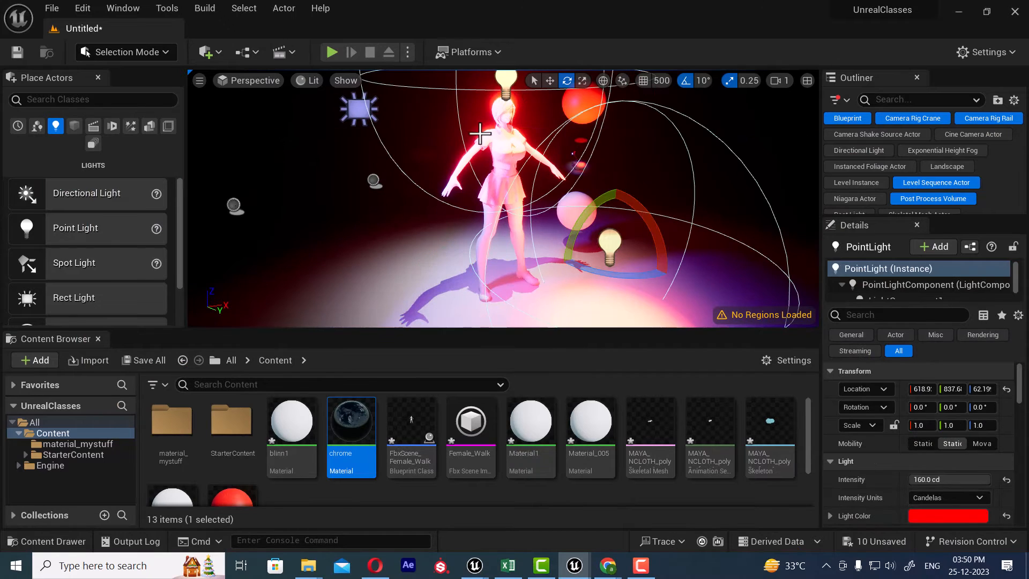
{"action": "scroll", "coordinate": [857, 485], "scroll_direction": "down", "scroll_amount": 3}
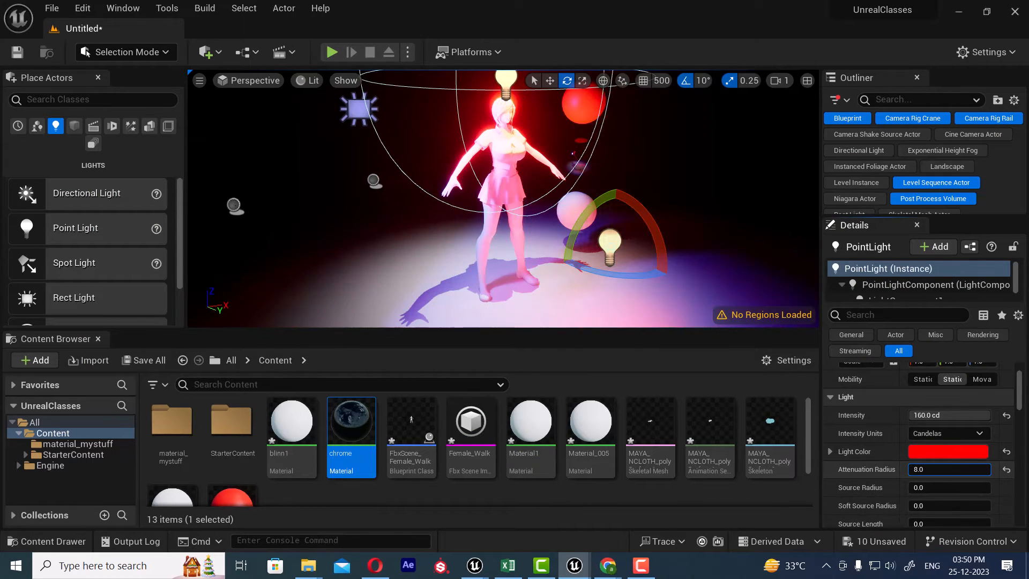
{"action": "mouse_move", "coordinate": [975, 471]}
{"action": "left_mouse_down"}
{"action": "mouse_move", "coordinate": [1018, 471]}
{"action": "mouse_move", "coordinate": [960, 470]}
{"action": "mouse_move", "coordinate": [968, 471]}
{"action": "left_mouse_up"}
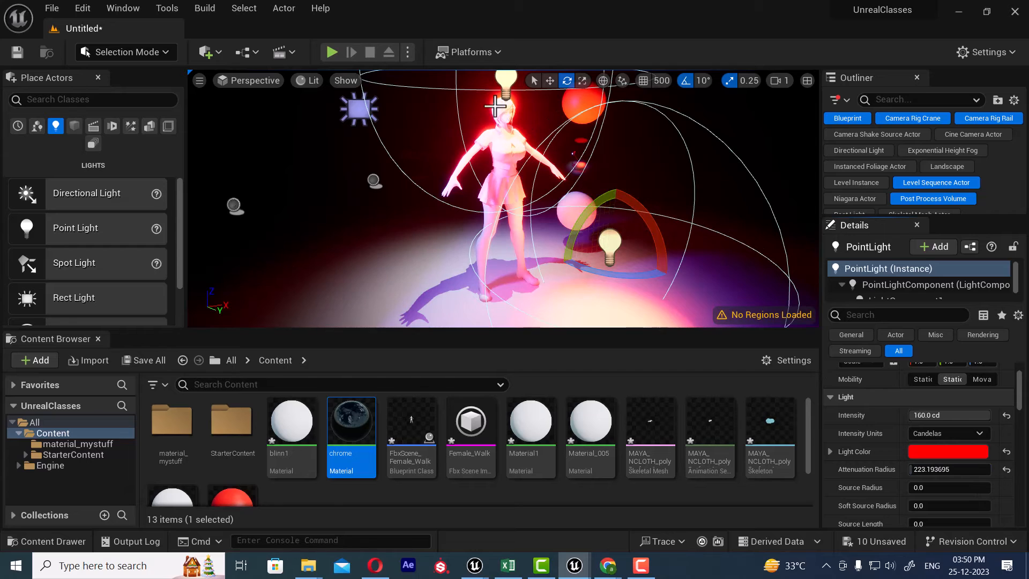
{"action": "scroll", "coordinate": [534, 96], "scroll_direction": "down", "scroll_amount": 3}
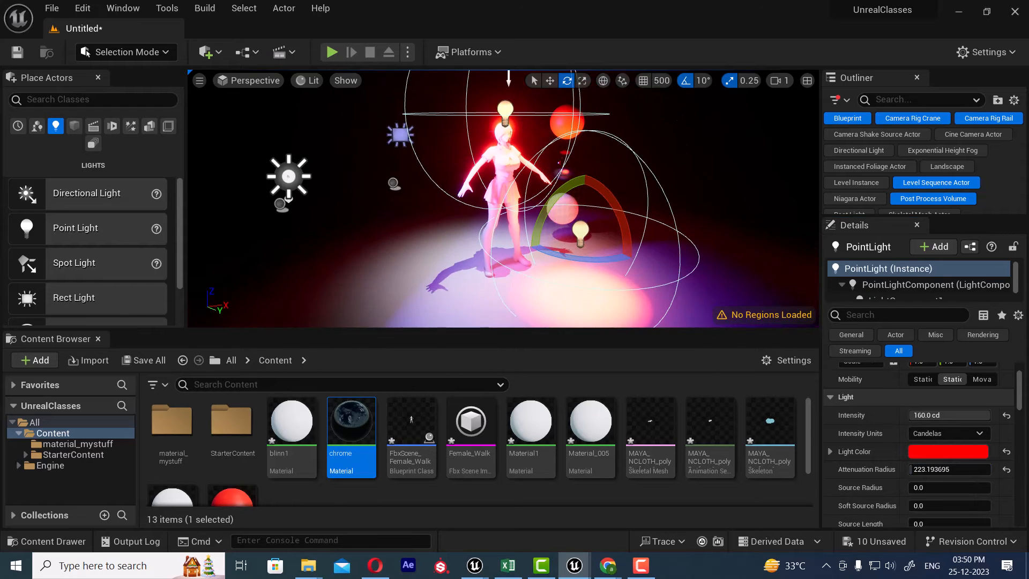
Reselect the point light near the character's feet and set its Source Radius to about 89.6.
{"action": "left_click_drag", "start_coordinate": [496, 132], "coordinate": [474, 104], "text": "alt"}
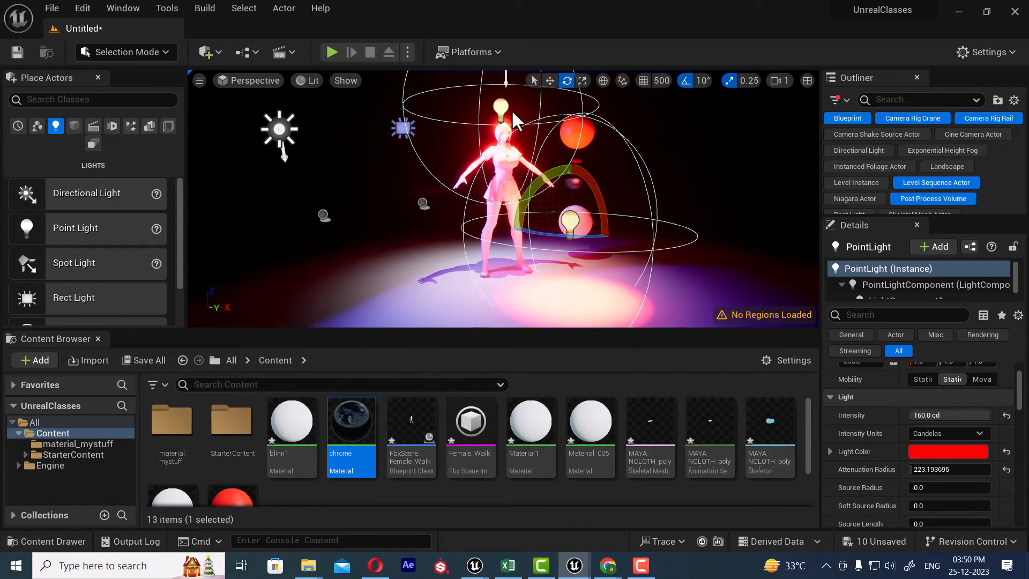
{"action": "right_click_drag", "start_coordinate": [512, 112], "coordinate": [512, 112]}
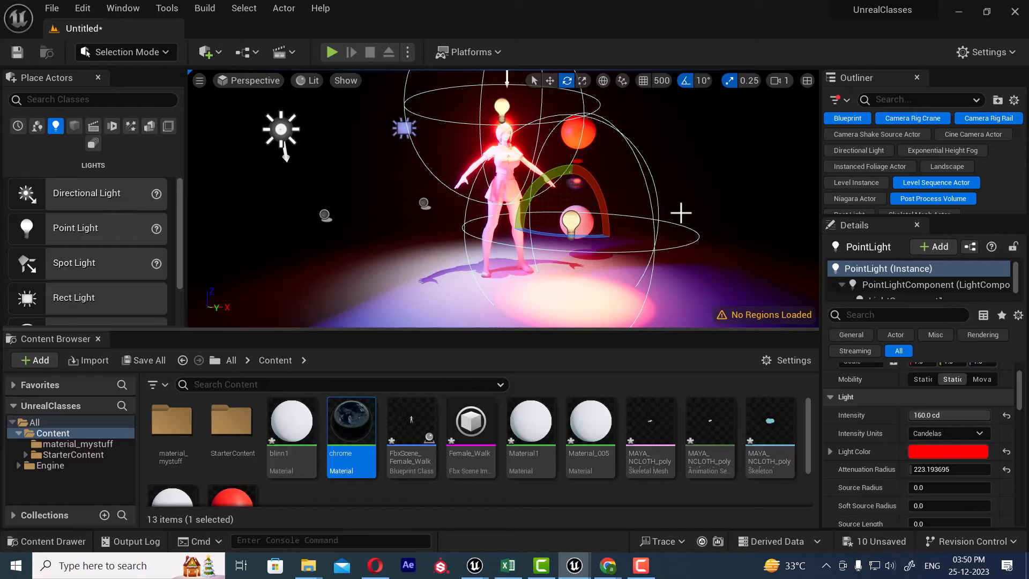
{"action": "left_click", "coordinate": [535, 158]}
{"action": "key", "text": "g"}
{"action": "left_click", "coordinate": [499, 127]}
{"action": "key", "text": "g"}
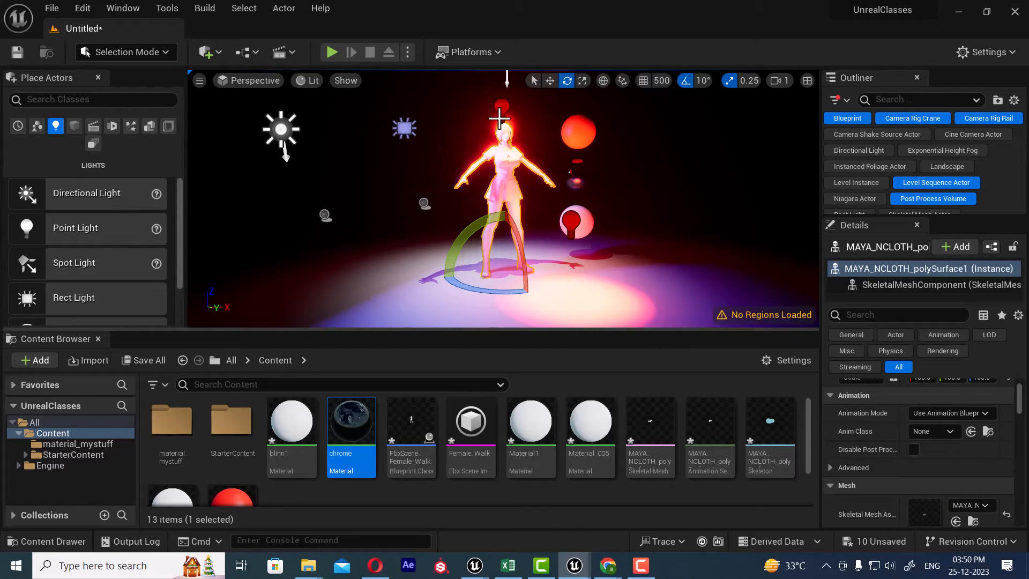
{"action": "left_click", "coordinate": [571, 223]}
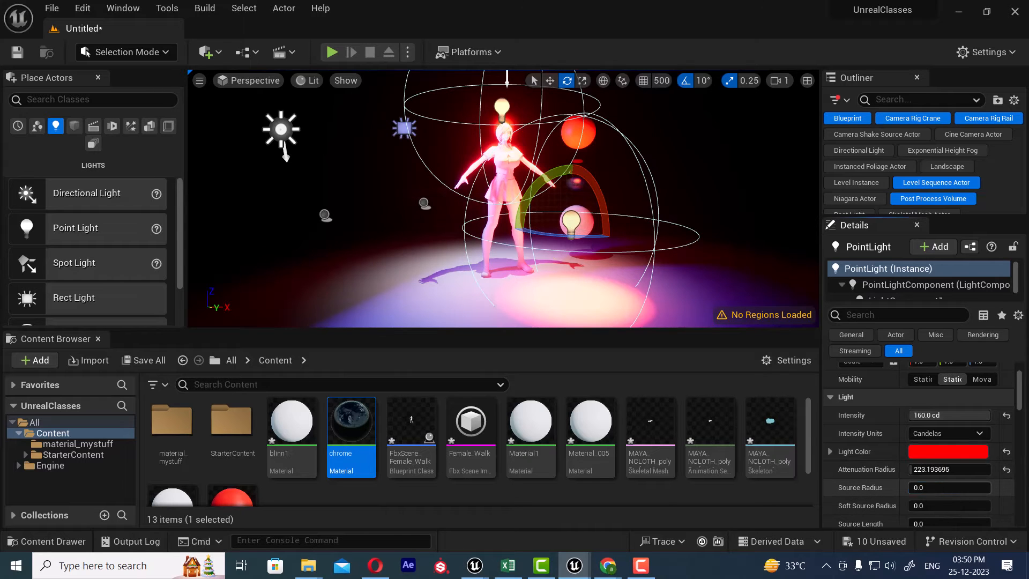
{"action": "mouse_move", "coordinate": [931, 487]}
{"action": "left_mouse_down"}
{"action": "mouse_move", "coordinate": [965, 488]}
{"action": "mouse_move", "coordinate": [938, 488]}
{"action": "left_mouse_up"}
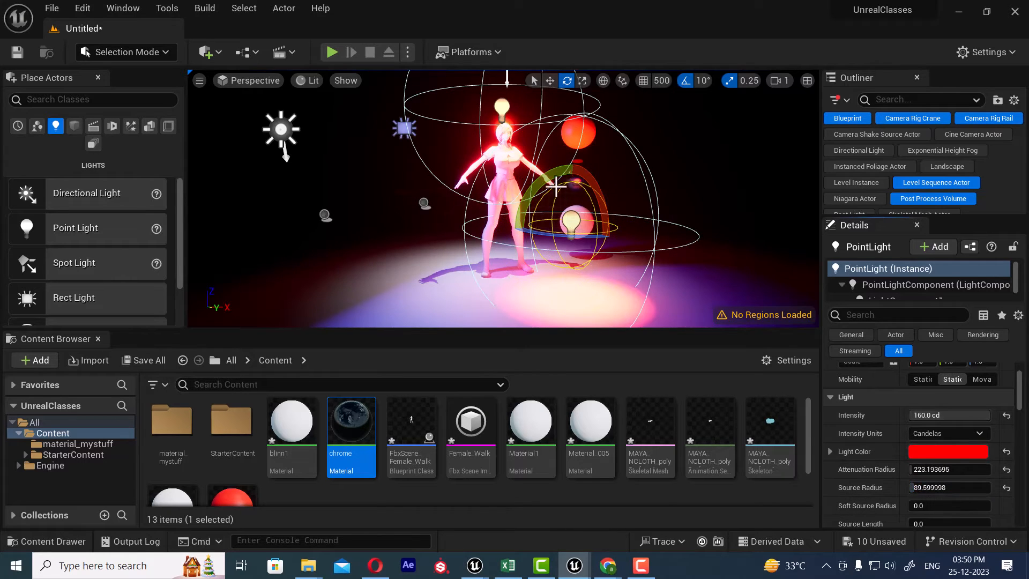
Set the Attenuation Radius of the point light above the character's head to about 312.58.
{"action": "left_click", "coordinate": [501, 107]}
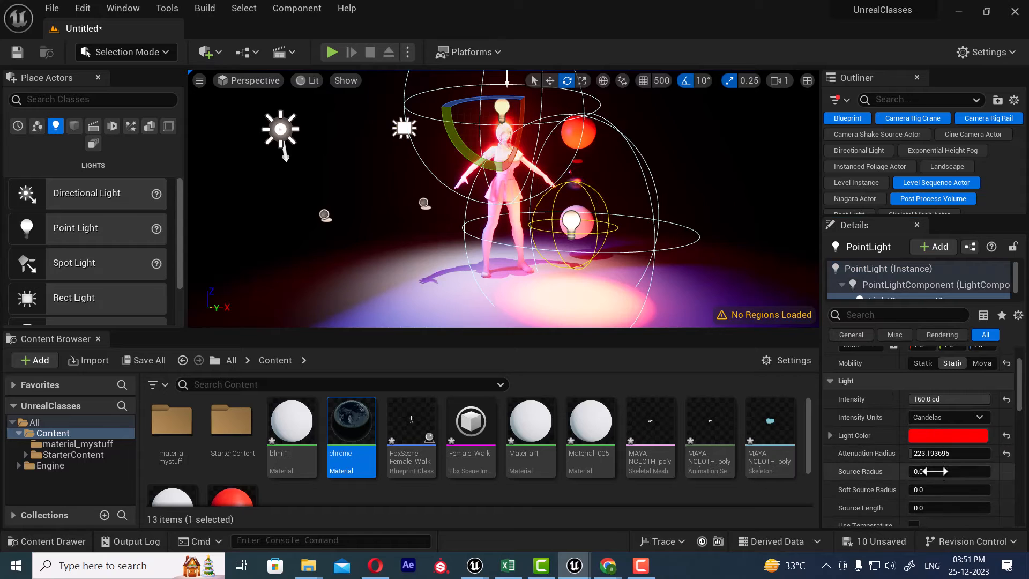
{"action": "left_click_drag", "start_coordinate": [944, 453], "coordinate": [971, 453]}
{"action": "left_click_drag", "start_coordinate": [632, 236], "coordinate": [613, 207], "text": "alt"}
Place a Sky Light on the floor beside the character and toggle its Real Time Capture on and back off.
{"action": "scroll", "coordinate": [137, 251], "scroll_direction": "down", "scroll_amount": 1}
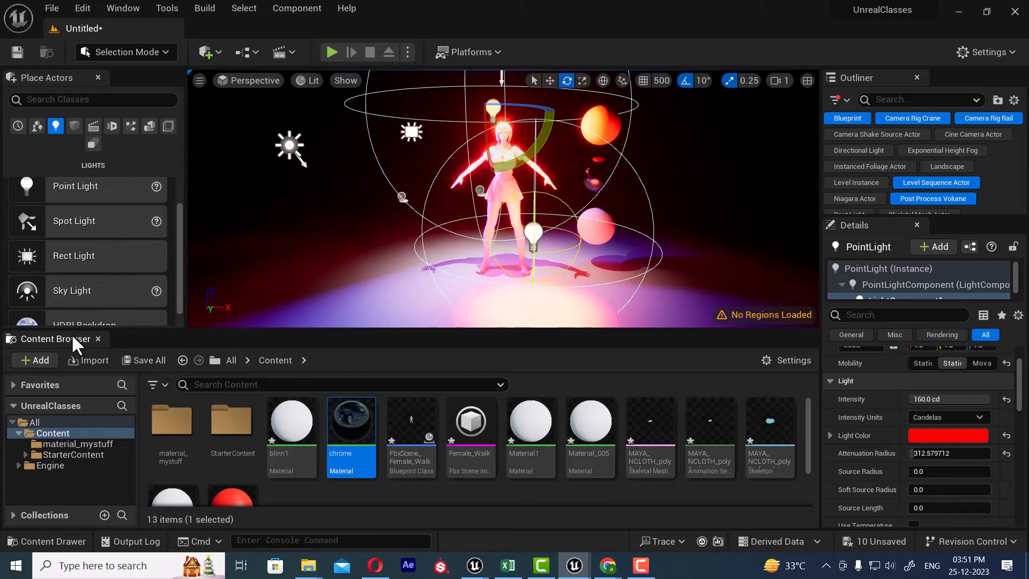
{"action": "left_click_drag", "start_coordinate": [82, 303], "coordinate": [450, 266]}
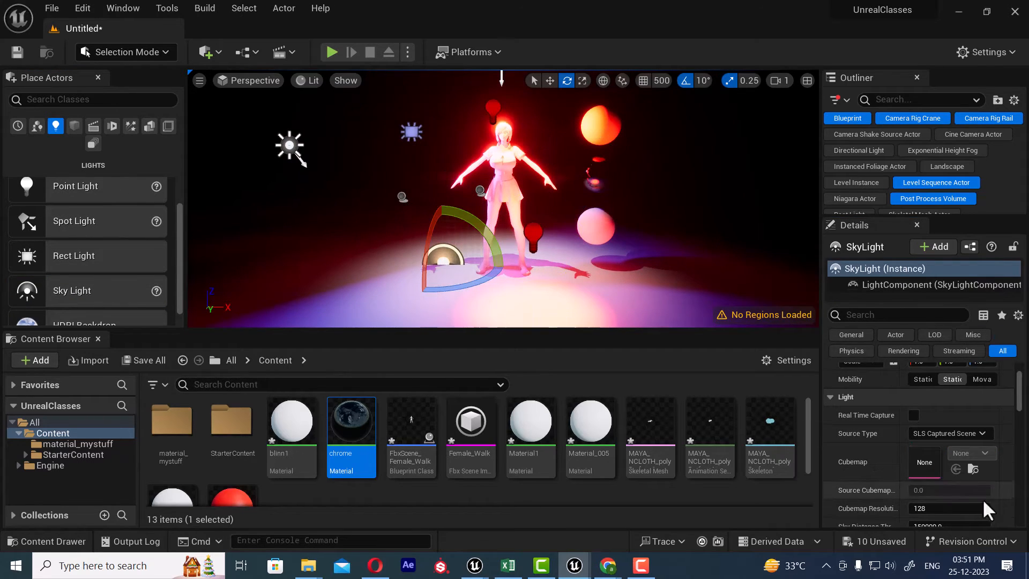
{"action": "left_click", "coordinate": [914, 415]}
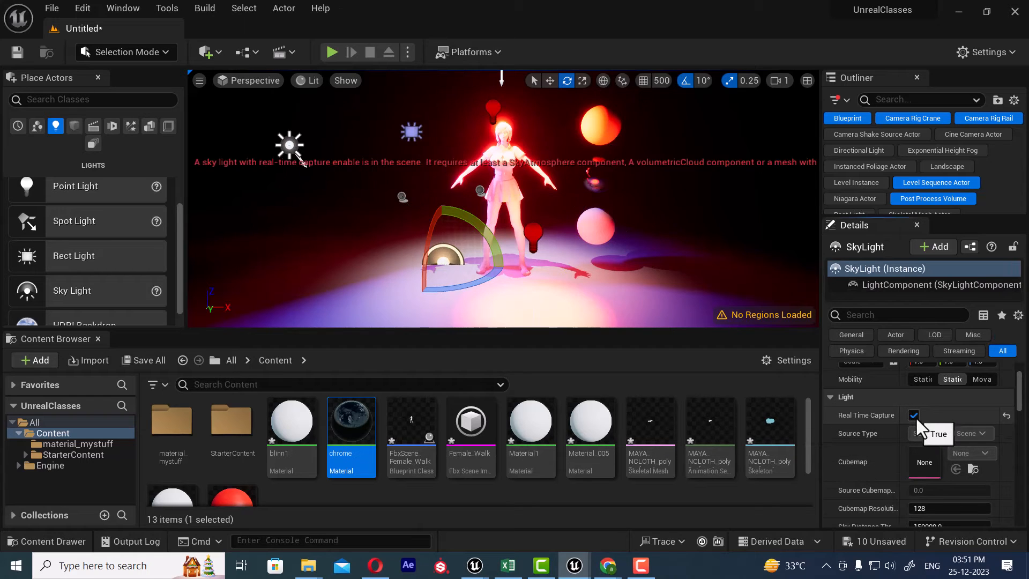
{"action": "left_click", "coordinate": [915, 415]}
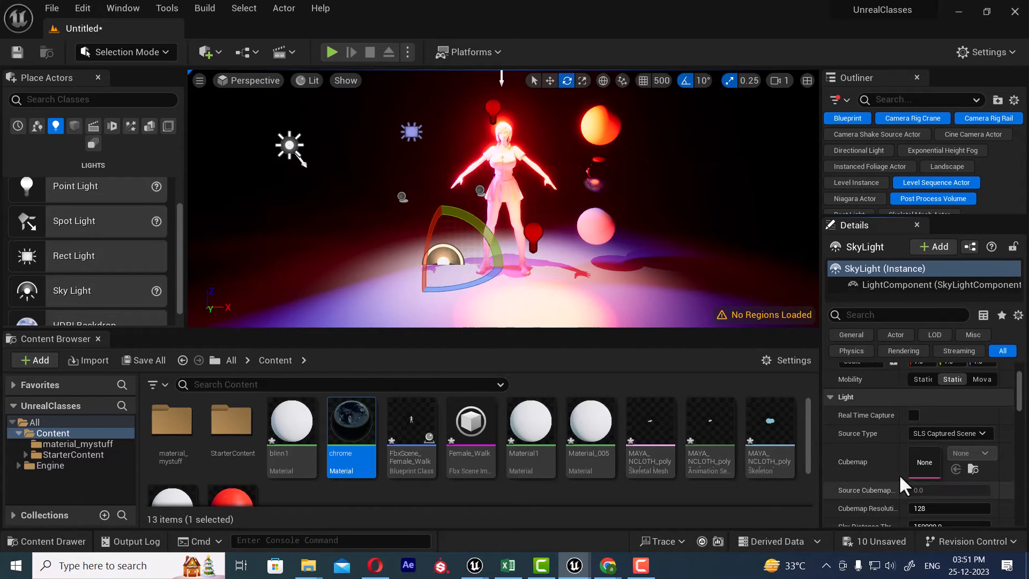
Look through the Sky Light's cubemap and light settings and set its Intensity Scale to about 3907.52.
{"action": "scroll", "coordinate": [900, 475], "scroll_direction": "down", "scroll_amount": 2}
{"action": "left_click_drag", "start_coordinate": [923, 481], "coordinate": [921, 477]}
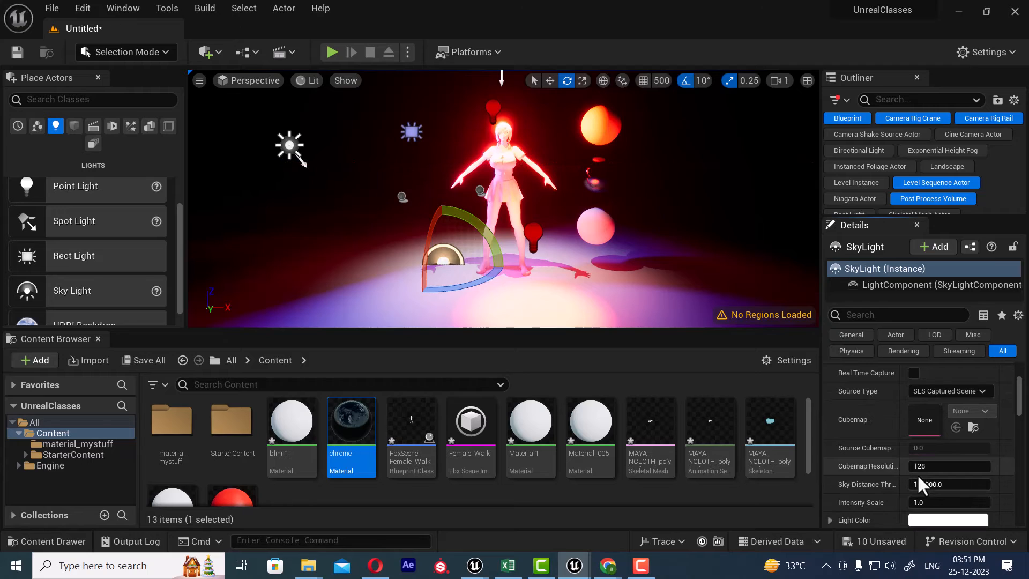
{"action": "scroll", "coordinate": [918, 474], "scroll_direction": "up", "scroll_amount": 3}
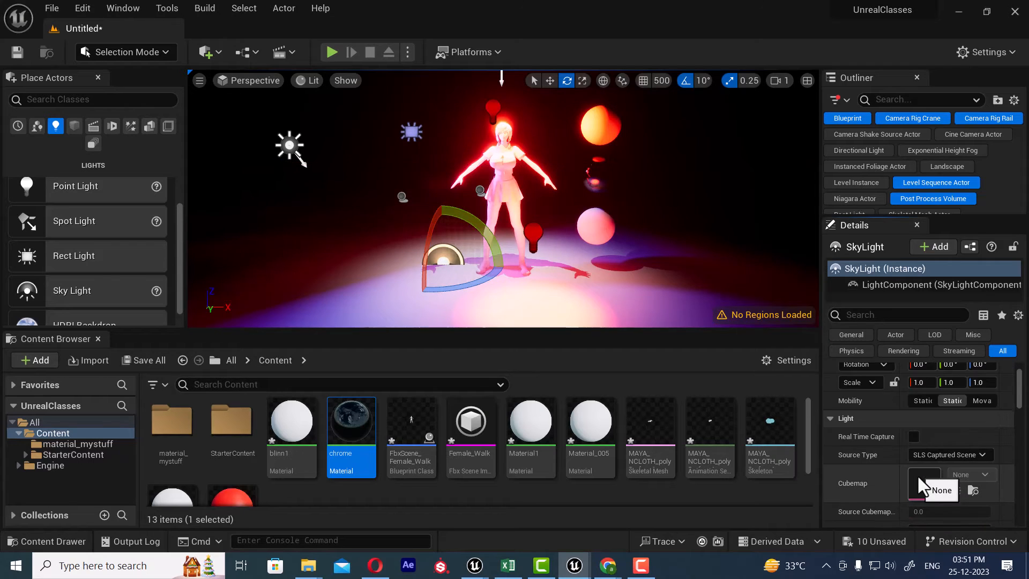
{"action": "scroll", "coordinate": [918, 481], "scroll_direction": "down", "scroll_amount": 4}
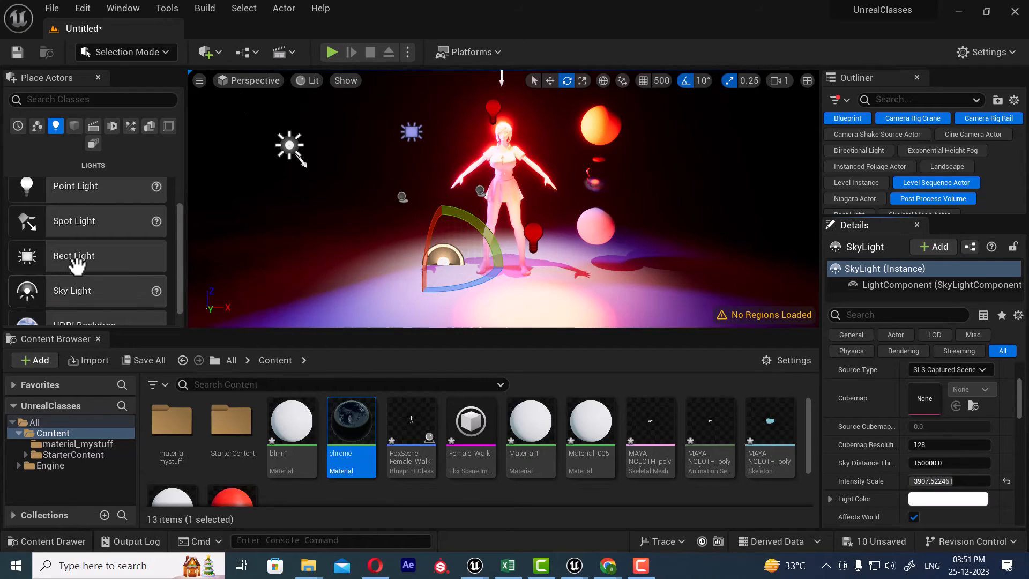
Place an HDRI Backdrop in the level on the floor beside the Sky Light.
{"action": "scroll", "coordinate": [77, 264], "scroll_direction": "down", "scroll_amount": 1}
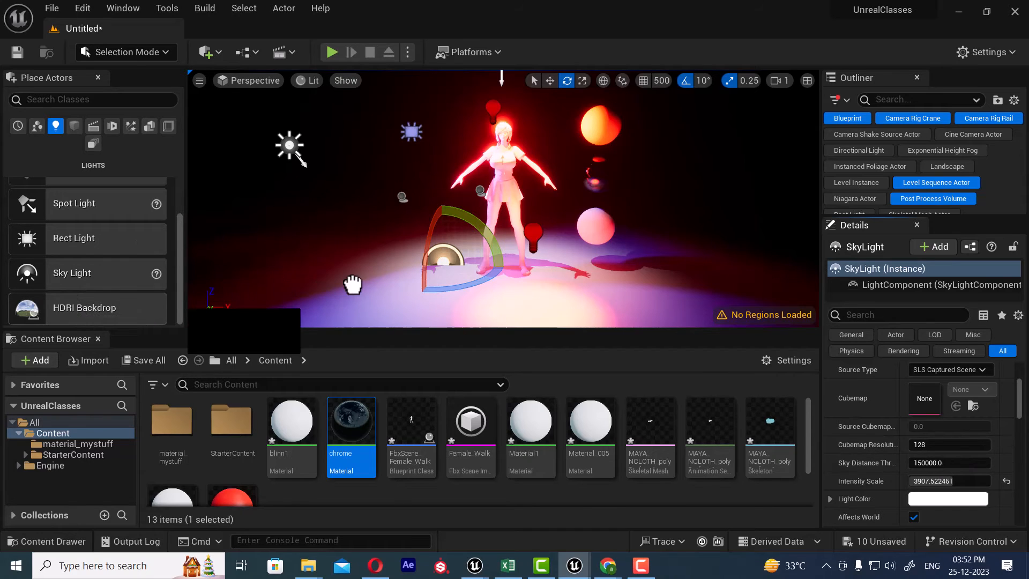
{"action": "left_click_drag", "start_coordinate": [352, 284], "coordinate": [353, 284]}
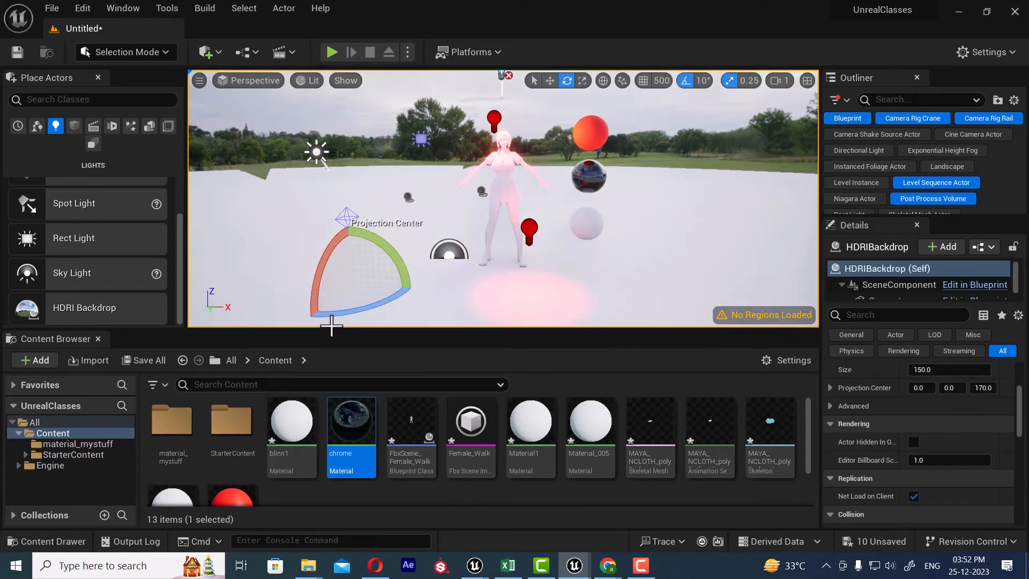
{"action": "left_click_drag", "start_coordinate": [609, 276], "coordinate": [608, 258], "text": "alt"}
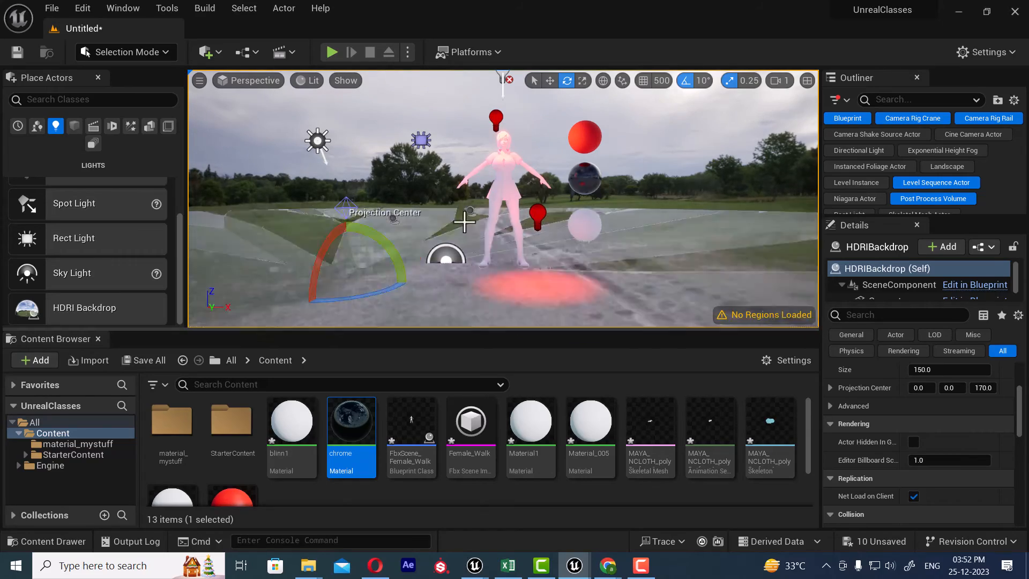
Move the HDRI Backdrop slightly up along Z until its projected ground covers the level's floor.
{"action": "left_click_drag", "start_coordinate": [464, 221], "coordinate": [603, 218], "text": "alt"}
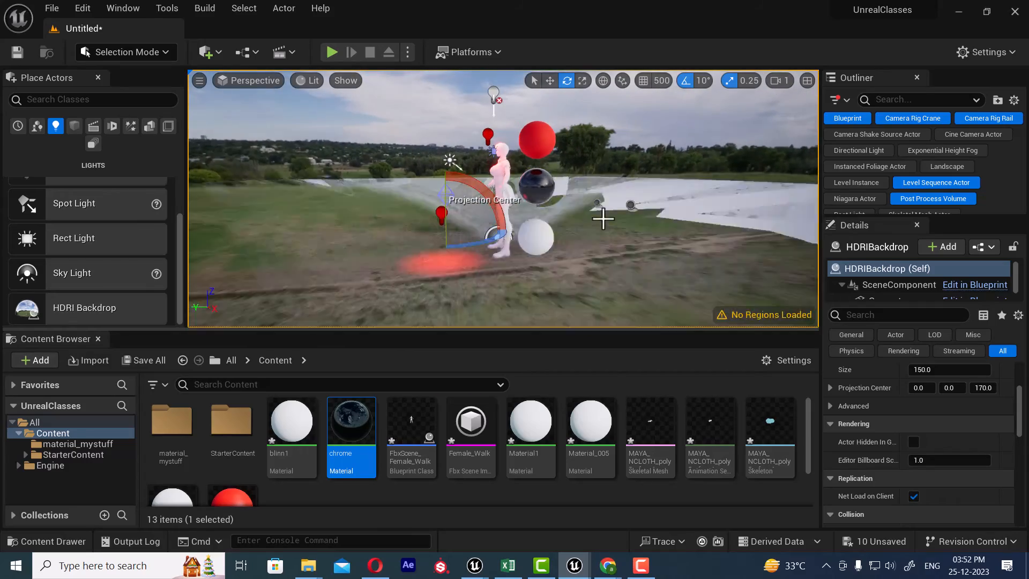
{"action": "key", "text": "w"}
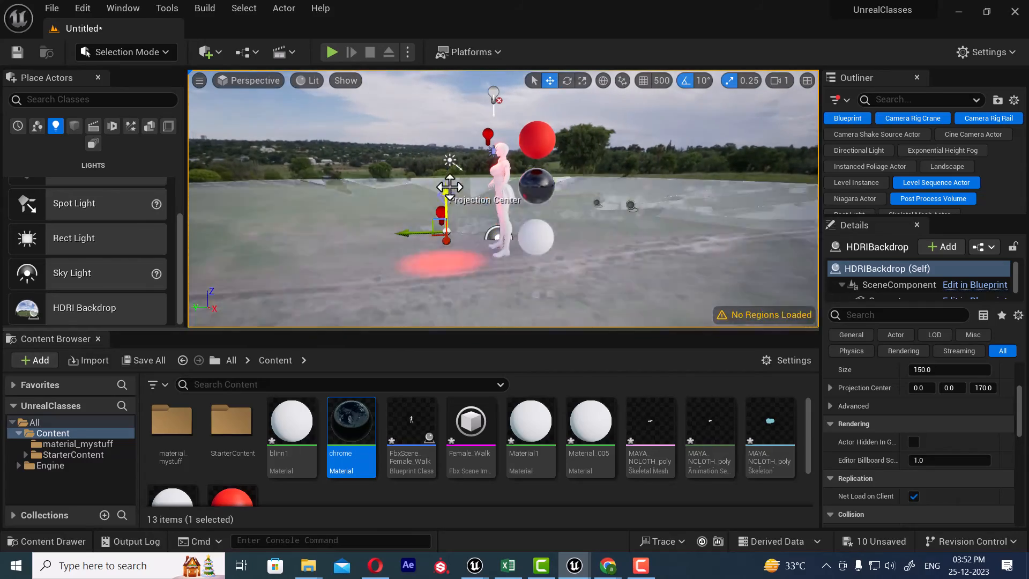
{"action": "mouse_move", "coordinate": [449, 187]}
{"action": "left_mouse_down"}
{"action": "mouse_move", "coordinate": [449, 200]}
{"action": "mouse_move", "coordinate": [443, 187]}
{"action": "left_mouse_up"}
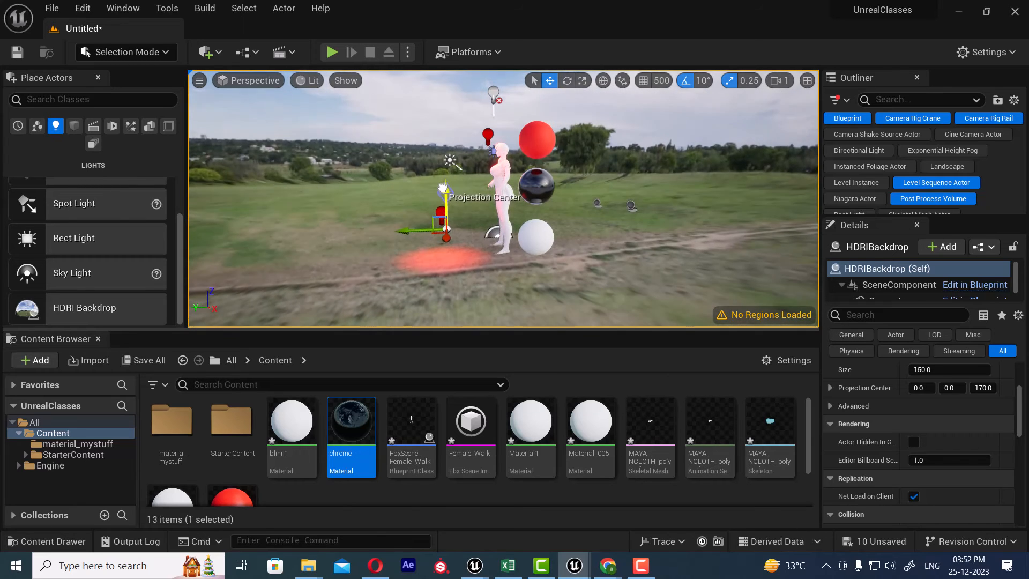
{"action": "left_click_drag", "start_coordinate": [569, 215], "coordinate": [563, 199], "text": "alt"}
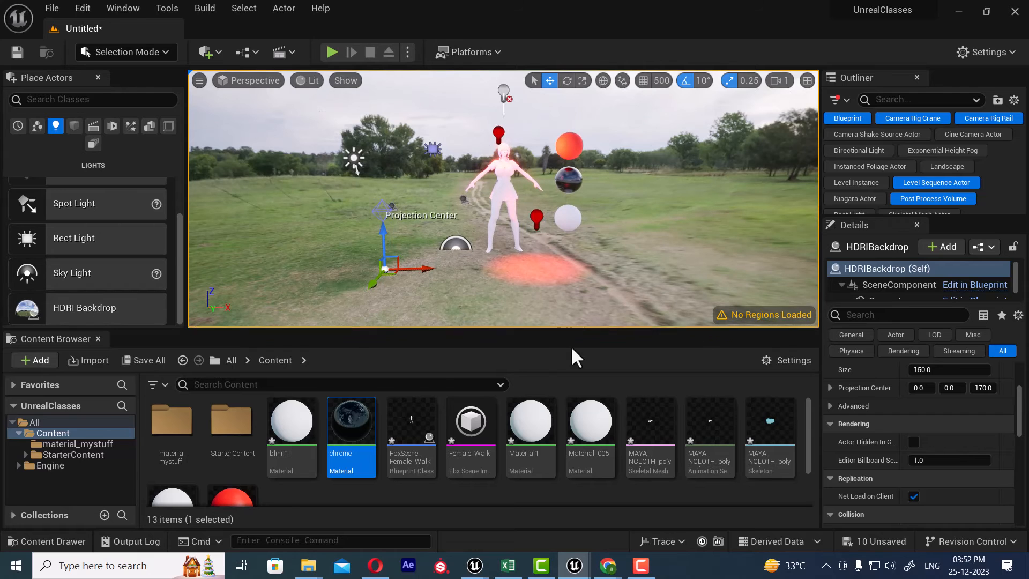
Set the HDRI Backdrop's cubemap to autumn_hockey_4k and inspect the scene lit by it.
{"action": "scroll", "coordinate": [971, 455], "scroll_direction": "up", "scroll_amount": 5}
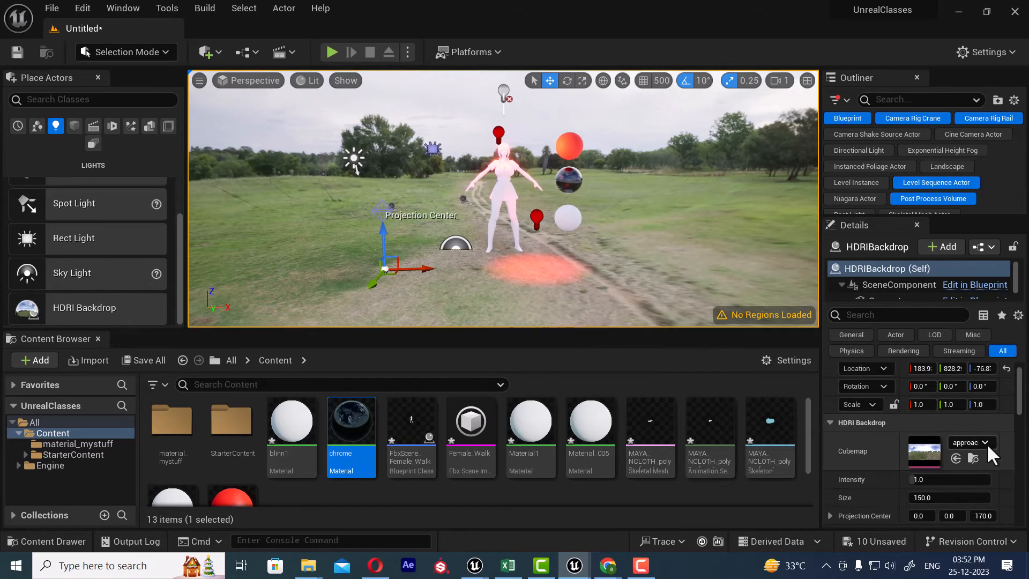
{"action": "left_click", "coordinate": [984, 443]}
{"action": "left_click", "coordinate": [928, 310]}
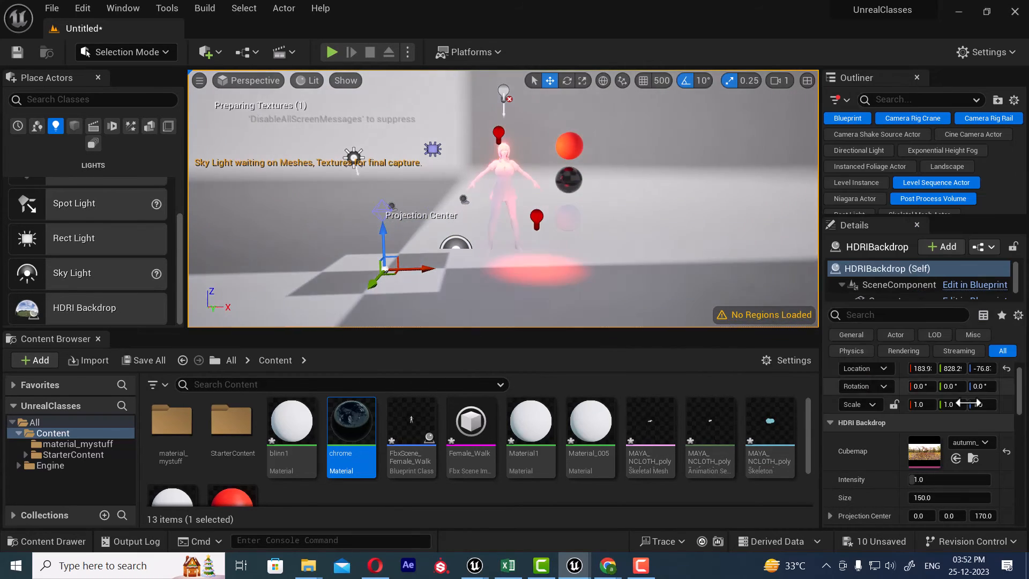
{"action": "left_click", "coordinate": [990, 441]}
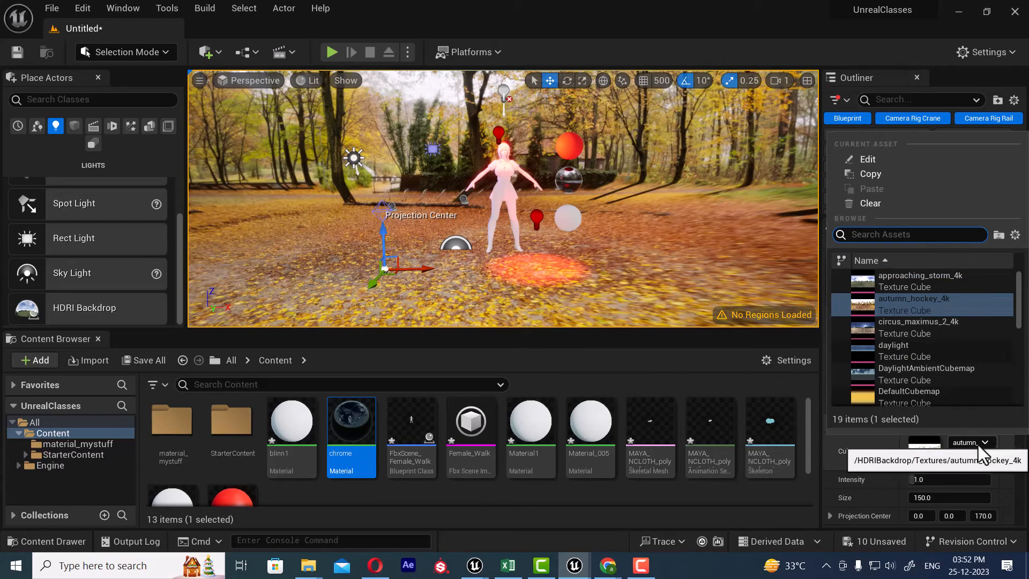
{"action": "left_click_drag", "start_coordinate": [627, 229], "coordinate": [689, 242], "text": "alt"}
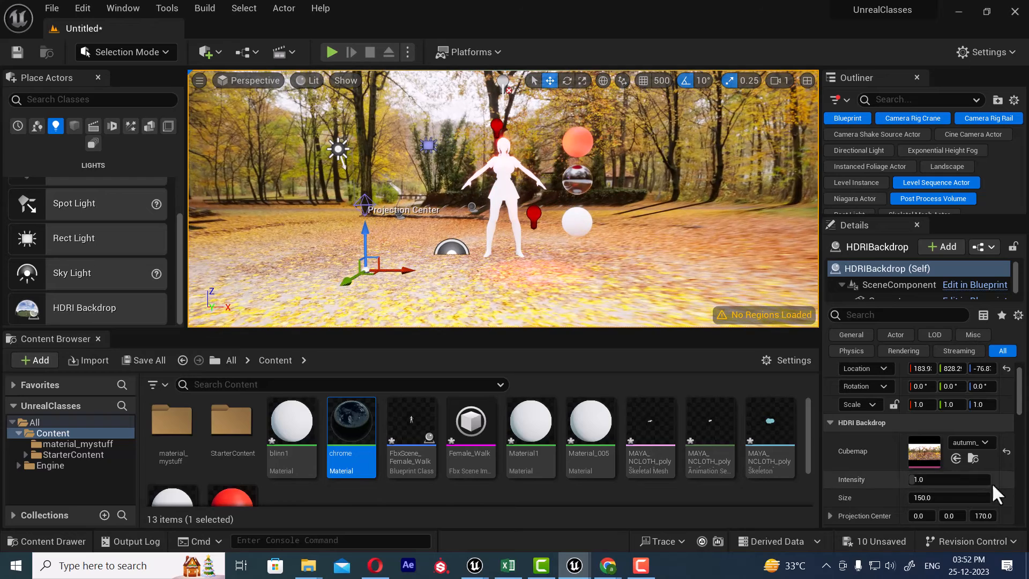
Set the HDRI Backdrop's cubemap to circus_maximus_2_4k and inspect the character and spheres in the new environment.
{"action": "left_click", "coordinate": [984, 442]}
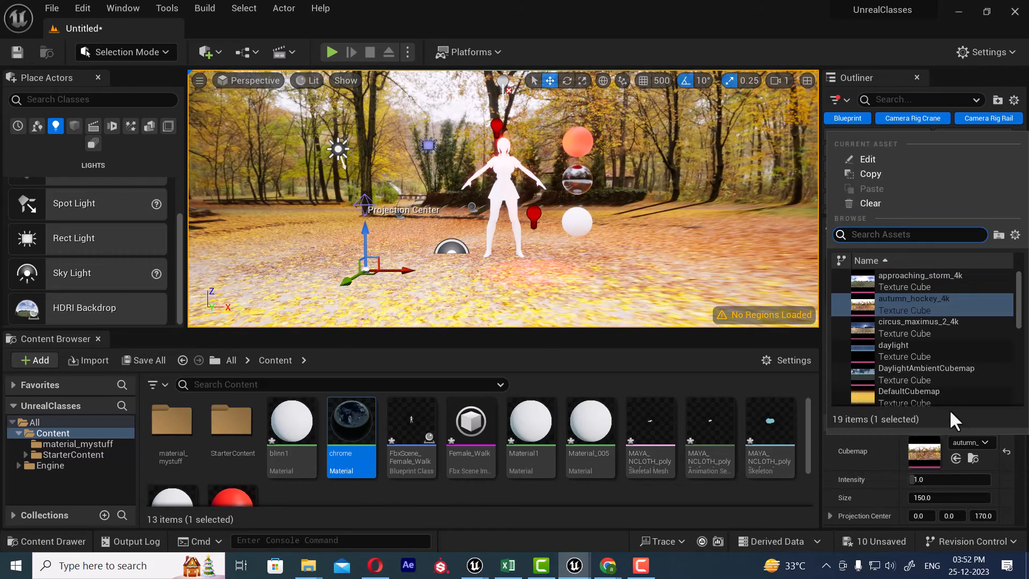
{"action": "left_click", "coordinate": [907, 327]}
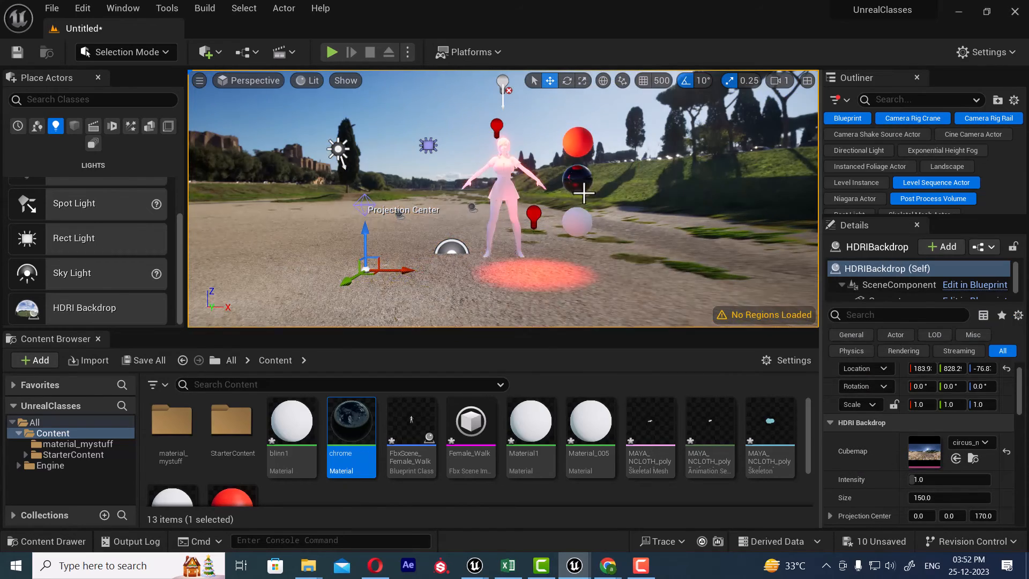
{"action": "left_click_drag", "start_coordinate": [763, 294], "coordinate": [724, 295], "text": "alt"}
{"action": "left_click", "coordinate": [896, 268]}
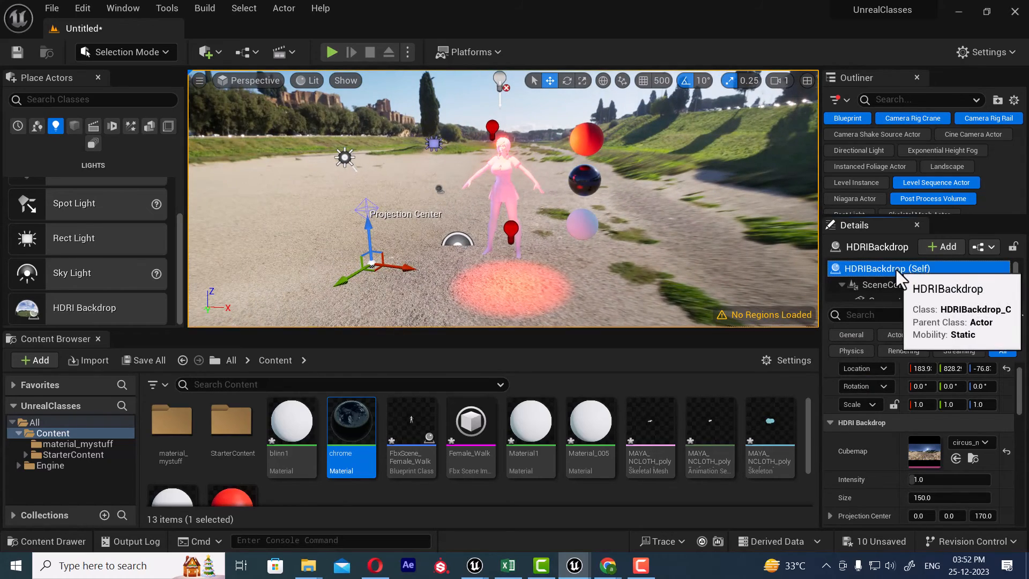
{"action": "scroll", "coordinate": [638, 202], "scroll_direction": "down", "scroll_amount": 3}
{"action": "scroll", "coordinate": [630, 216], "scroll_direction": "down", "scroll_amount": 2}
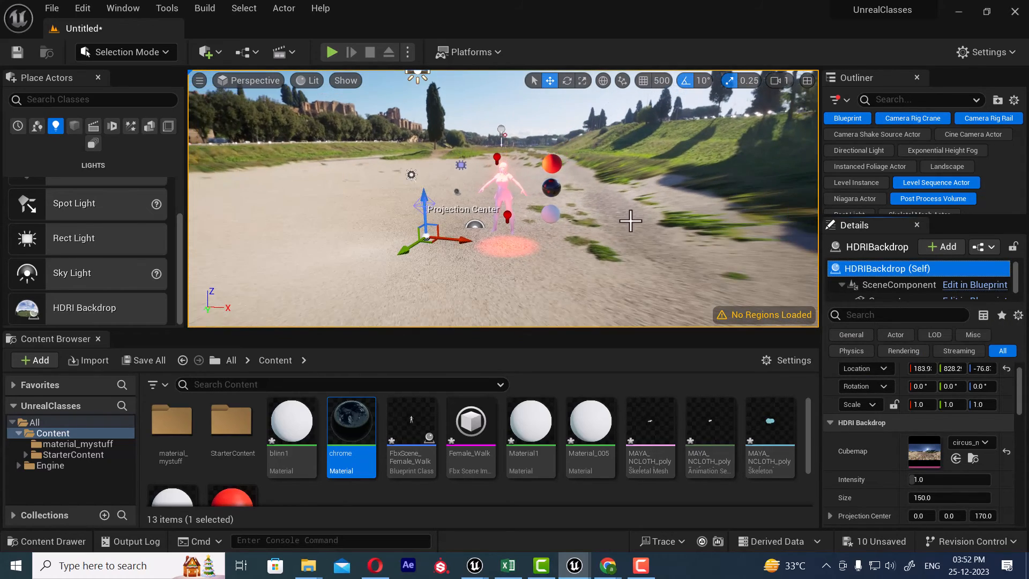
Raise the HDRI Backdrop's projection center along Z to about 326 and inspect the character and spheres against the adjusted ground projection.
{"action": "left_click", "coordinate": [417, 205]}
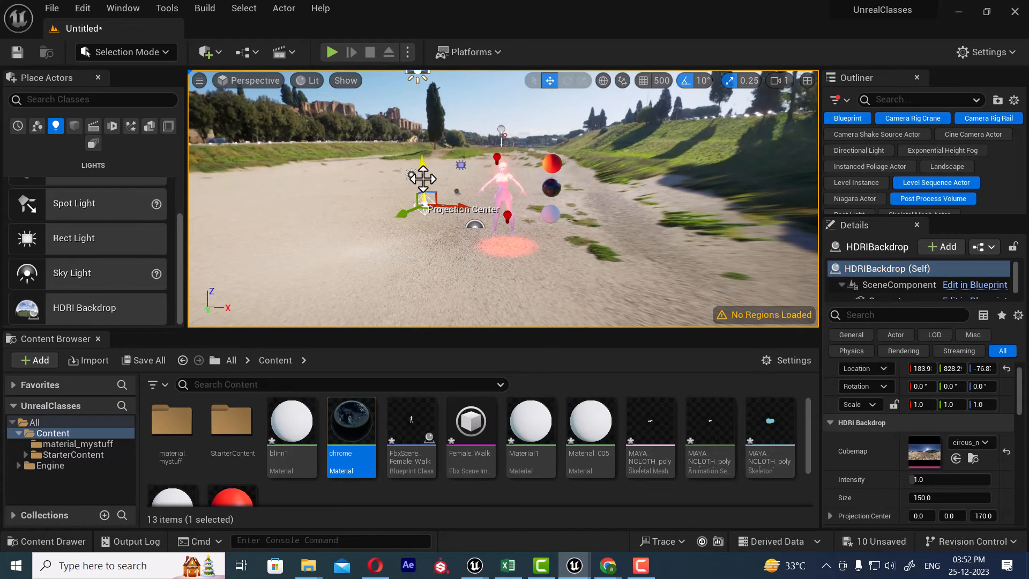
{"action": "left_click_drag", "start_coordinate": [423, 178], "coordinate": [436, 87]}
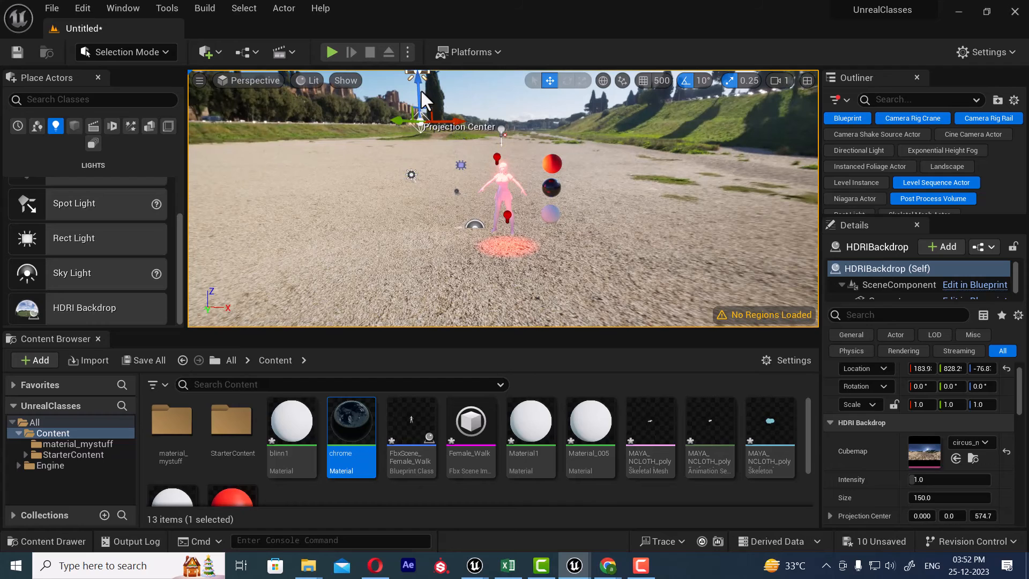
{"action": "left_click_drag", "start_coordinate": [419, 79], "coordinate": [420, 134]}
{"action": "scroll", "coordinate": [638, 269], "scroll_direction": "up", "scroll_amount": 10}
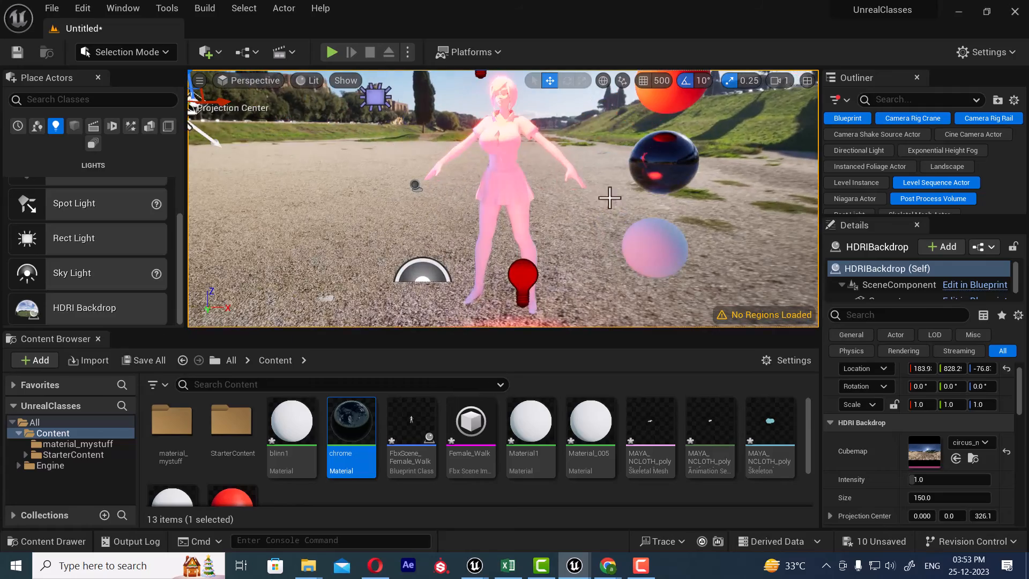
{"action": "left_click_drag", "start_coordinate": [610, 198], "coordinate": [482, 201], "text": "alt"}
{"action": "left_click_drag", "start_coordinate": [740, 208], "coordinate": [675, 206], "text": "alt"}
{"action": "left_click_drag", "start_coordinate": [449, 198], "coordinate": [622, 210], "text": "alt"}
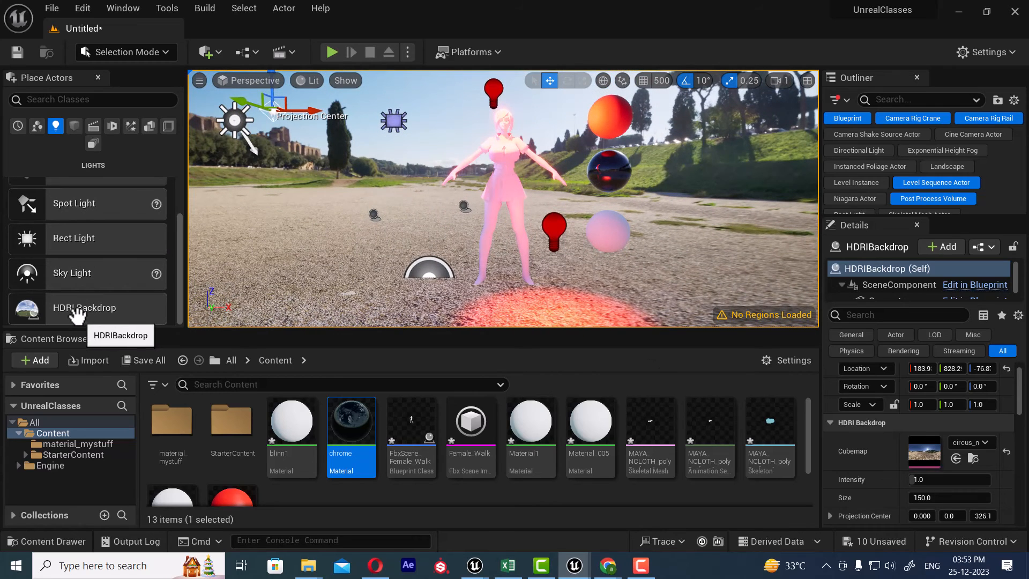
{"action": "scroll", "coordinate": [81, 282], "scroll_direction": "up", "scroll_amount": 1}
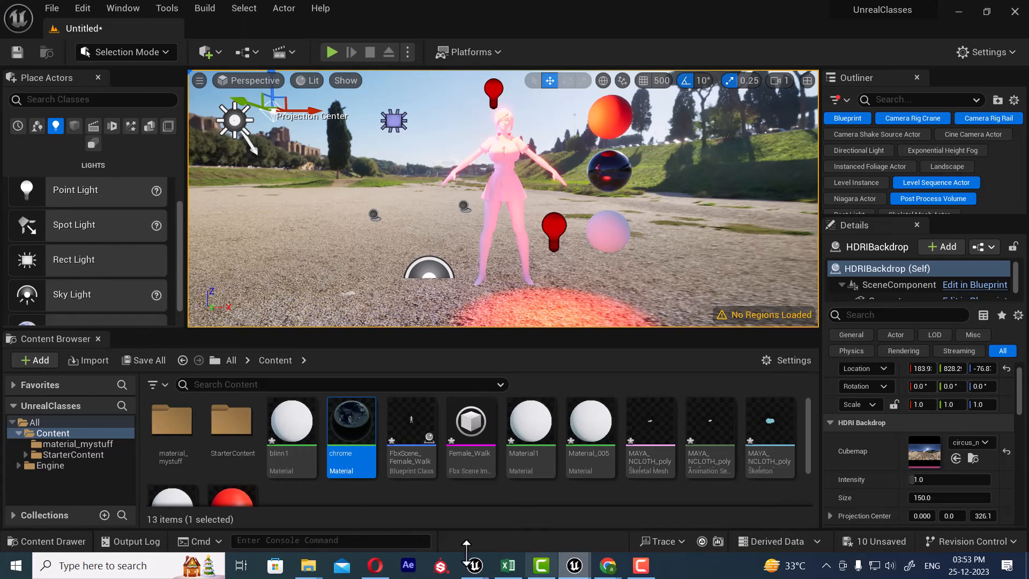
Switch to the Opera browser and review the Point Lights documentation, covering mobility, source radius and length examples, and the light properties table.
{"action": "left_click", "coordinate": [377, 567]}
{"action": "scroll", "coordinate": [632, 370], "scroll_direction": "down", "scroll_amount": 10}
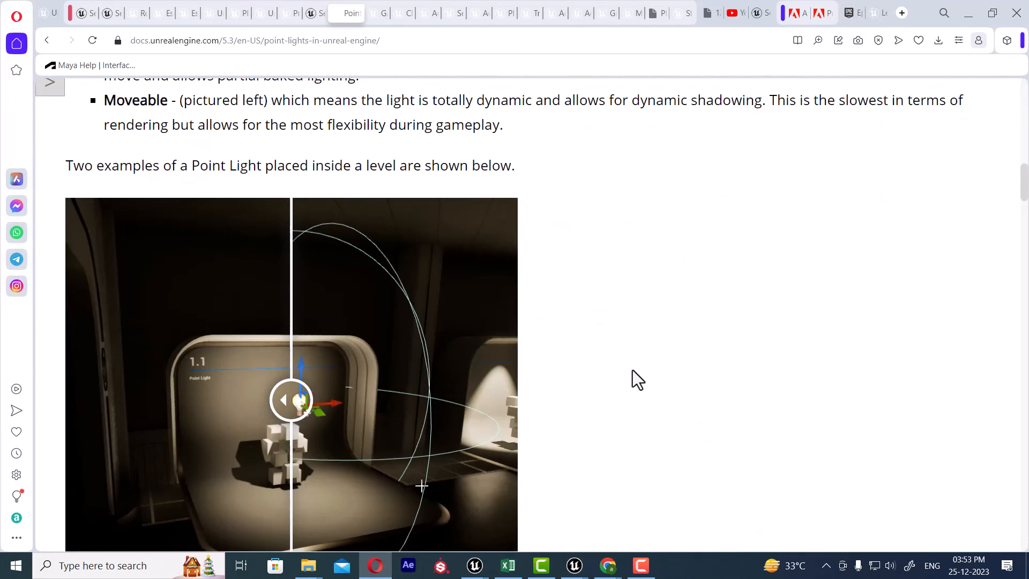
{"action": "scroll", "coordinate": [659, 374], "scroll_direction": "down", "scroll_amount": 2}
{"action": "scroll", "coordinate": [618, 352], "scroll_direction": "up", "scroll_amount": 2}
{"action": "scroll", "coordinate": [233, 304], "scroll_direction": "down", "scroll_amount": 5}
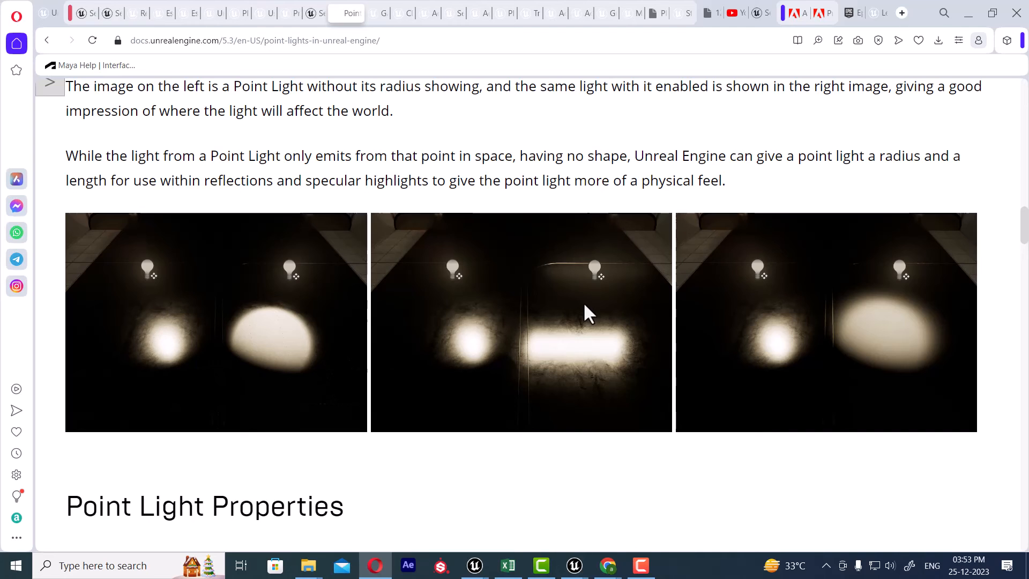
{"action": "scroll", "coordinate": [606, 345], "scroll_direction": "down", "scroll_amount": 7}
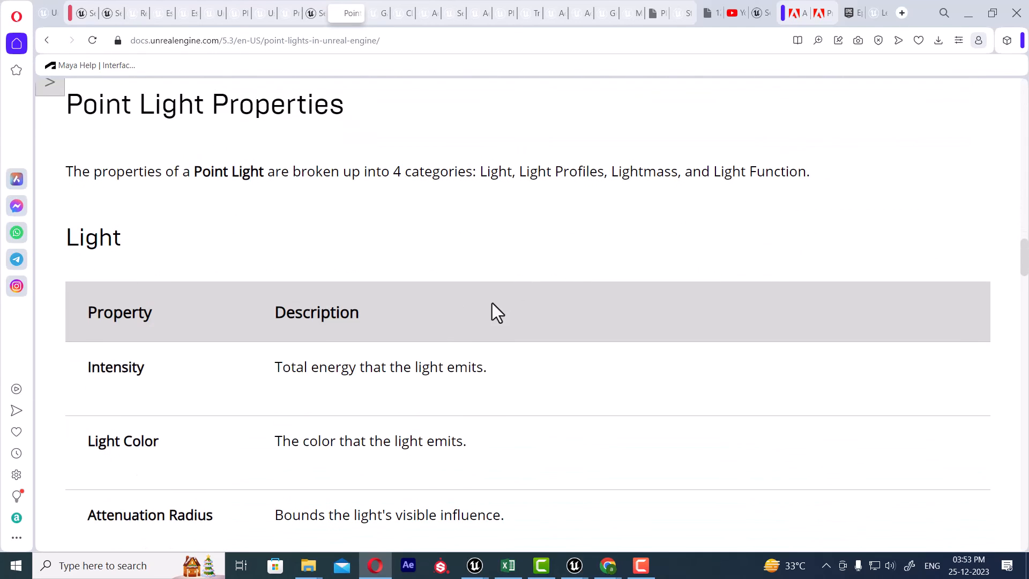
{"action": "scroll", "coordinate": [544, 158], "scroll_direction": "up", "scroll_amount": 3}
{"action": "scroll", "coordinate": [637, 176], "scroll_direction": "down", "scroll_amount": 3}
{"action": "scroll", "coordinate": [631, 198], "scroll_direction": "down", "scroll_amount": 9}
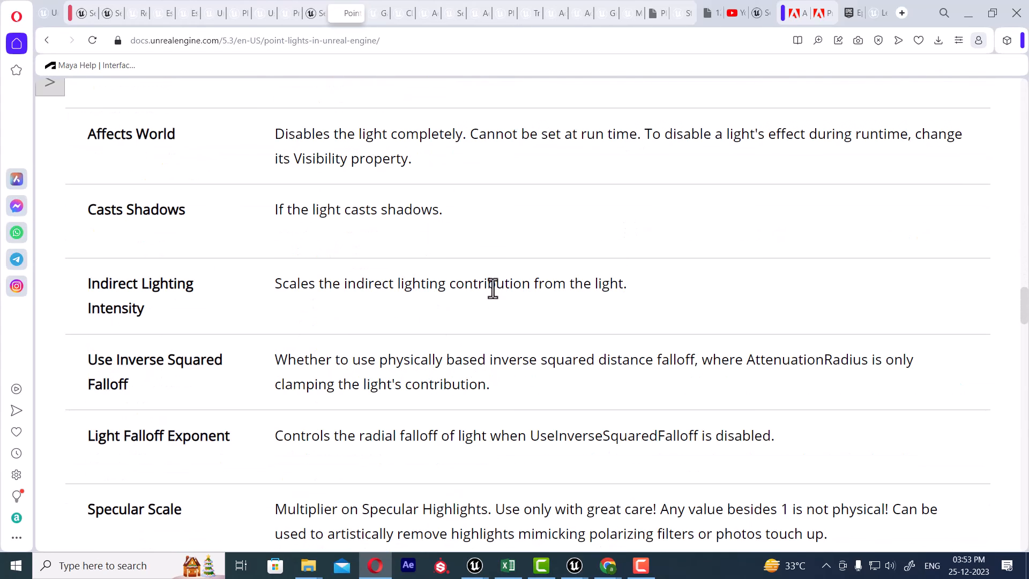
Return to the light types overview, open the Spot Lights documentation page and review its mobility, cone example and light properties.
{"action": "left_click", "coordinate": [47, 41]}
{"action": "scroll", "coordinate": [632, 396], "scroll_direction": "down", "scroll_amount": 4}
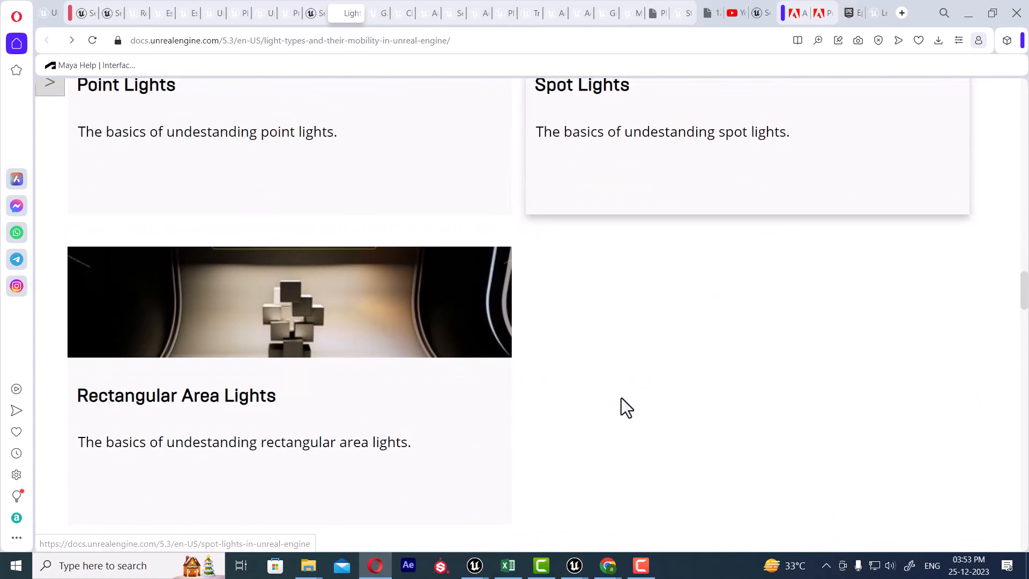
{"action": "scroll", "coordinate": [640, 398], "scroll_direction": "up", "scroll_amount": 3}
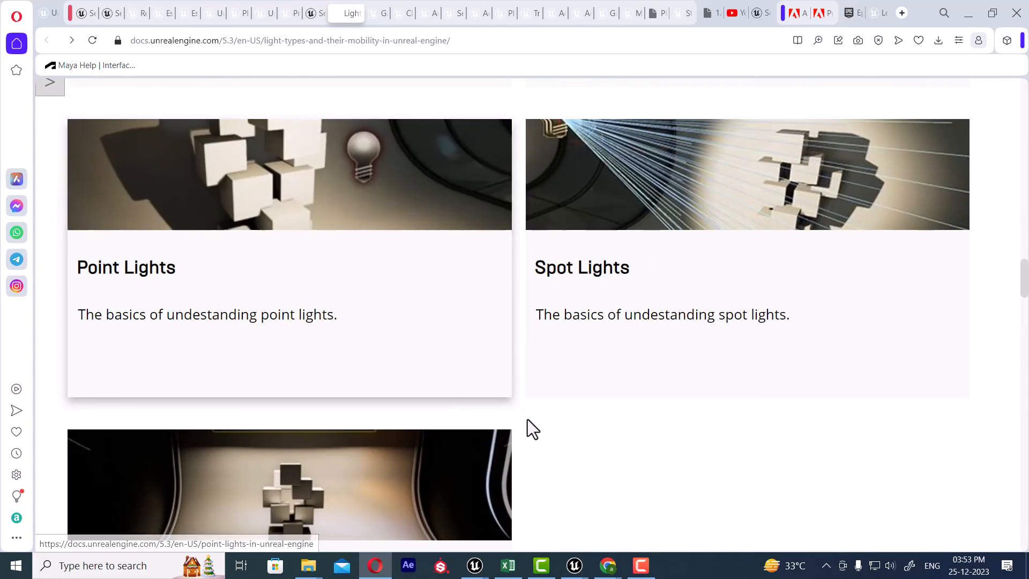
{"action": "left_click", "coordinate": [715, 169]}
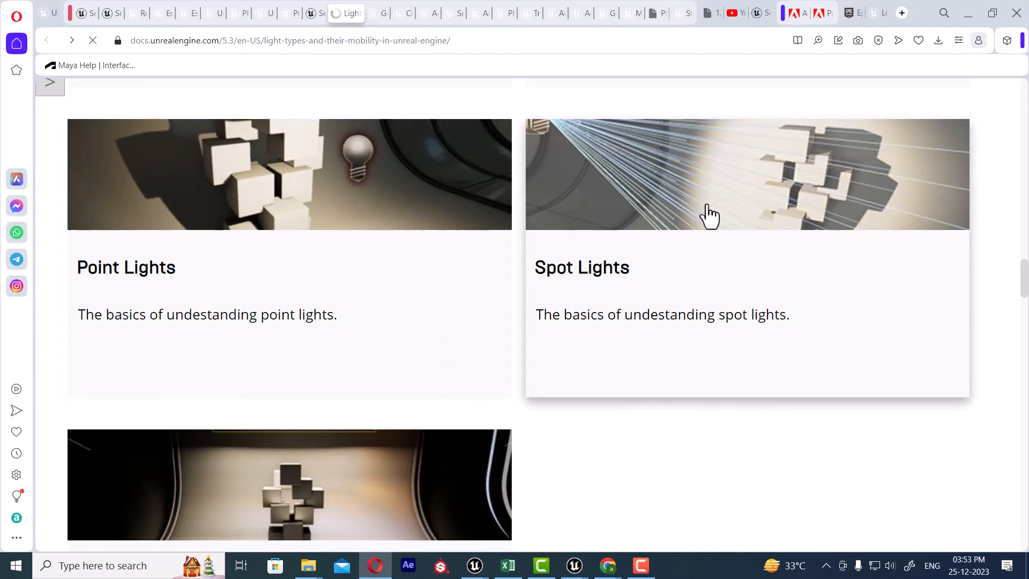
{"action": "scroll", "coordinate": [529, 374], "scroll_direction": "down", "scroll_amount": 1}
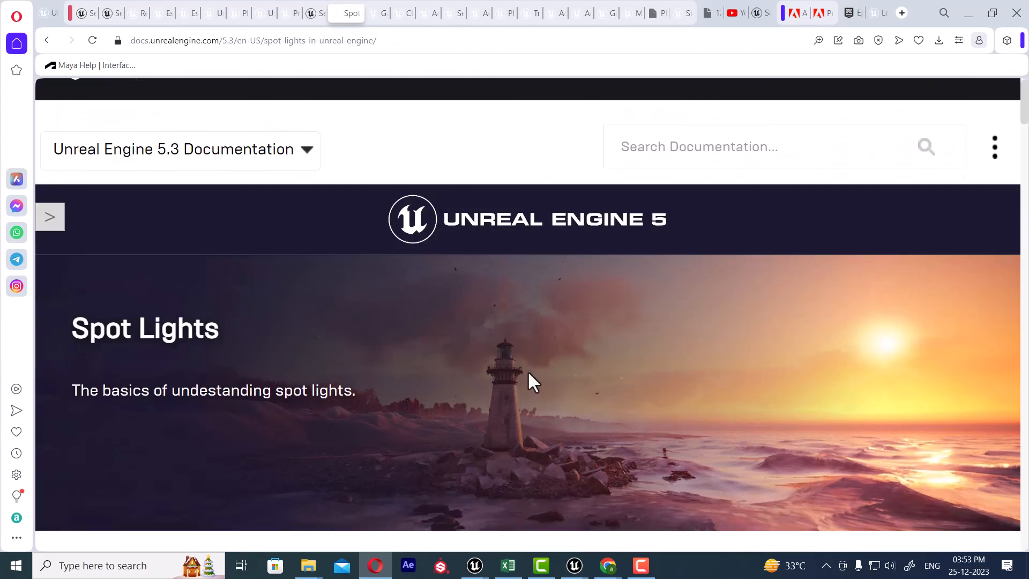
{"action": "scroll", "coordinate": [533, 381], "scroll_direction": "down", "scroll_amount": 10}
{"action": "scroll", "coordinate": [567, 388], "scroll_direction": "down", "scroll_amount": 15}
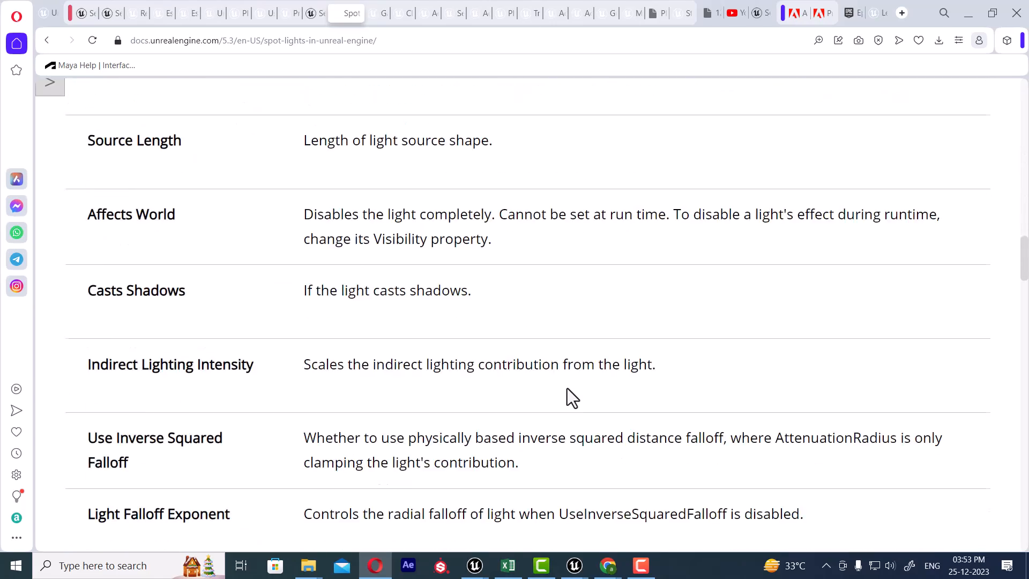
{"action": "scroll", "coordinate": [571, 394], "scroll_direction": "up", "scroll_amount": 1}
{"action": "scroll", "coordinate": [588, 388], "scroll_direction": "up", "scroll_amount": 20}
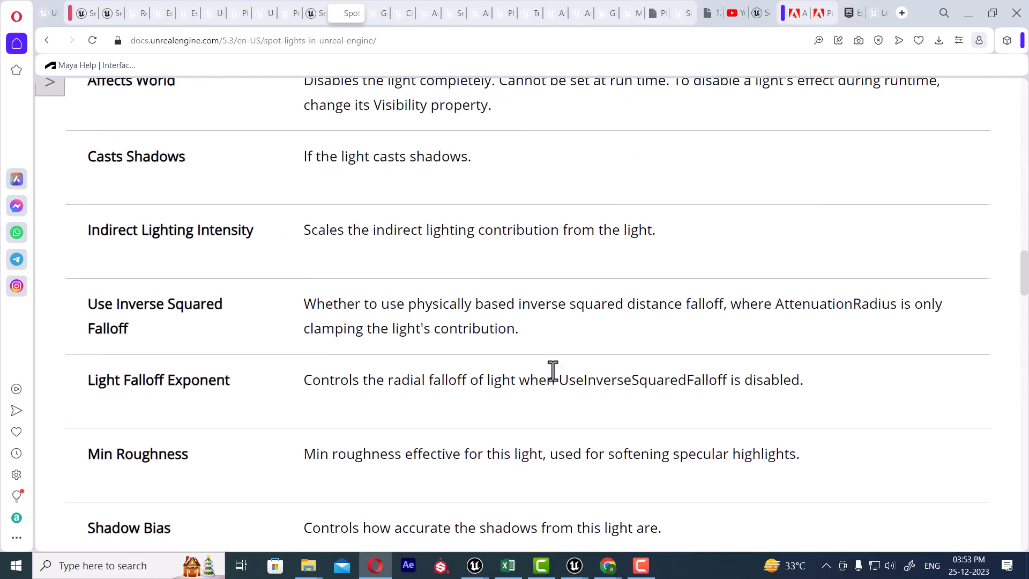
{"action": "scroll", "coordinate": [528, 359], "scroll_direction": "up", "scroll_amount": 2}
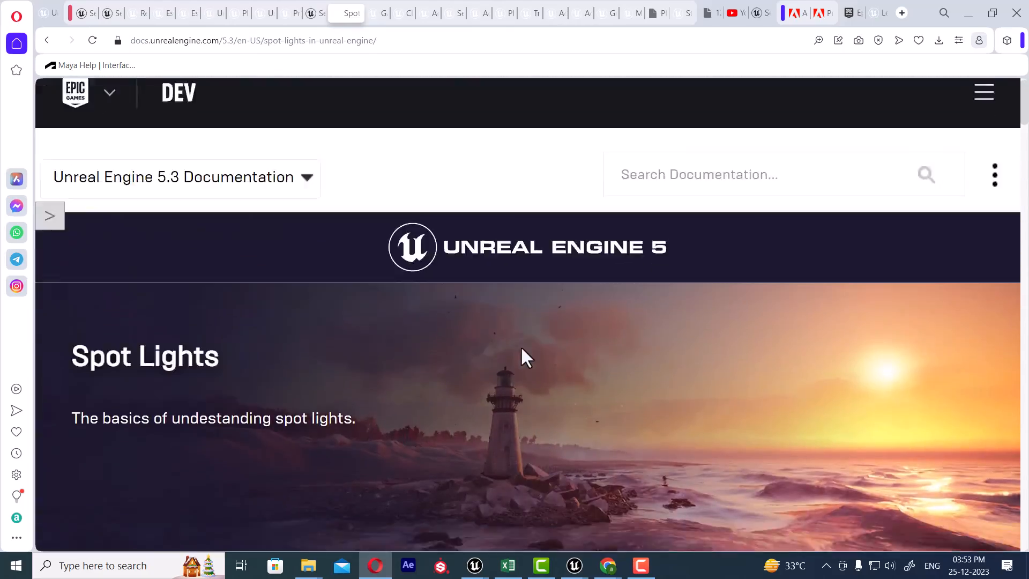
{"action": "scroll", "coordinate": [522, 356], "scroll_direction": "down", "scroll_amount": 12}
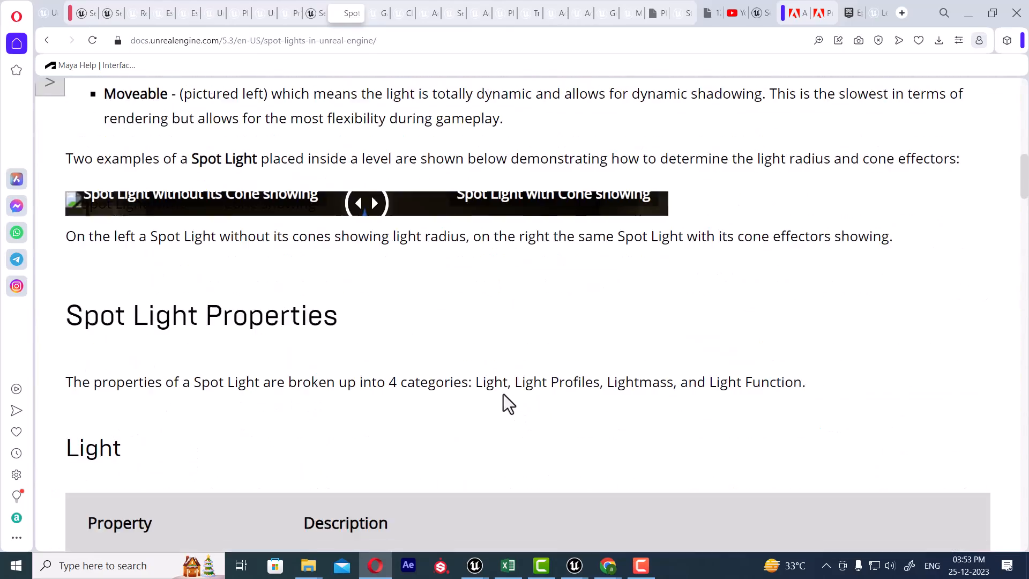
Go back to the light types overview, open the Rectangular Area Lights page and review source dimensions, mobility settings and Rect Light properties.
{"action": "left_click", "coordinate": [50, 46]}
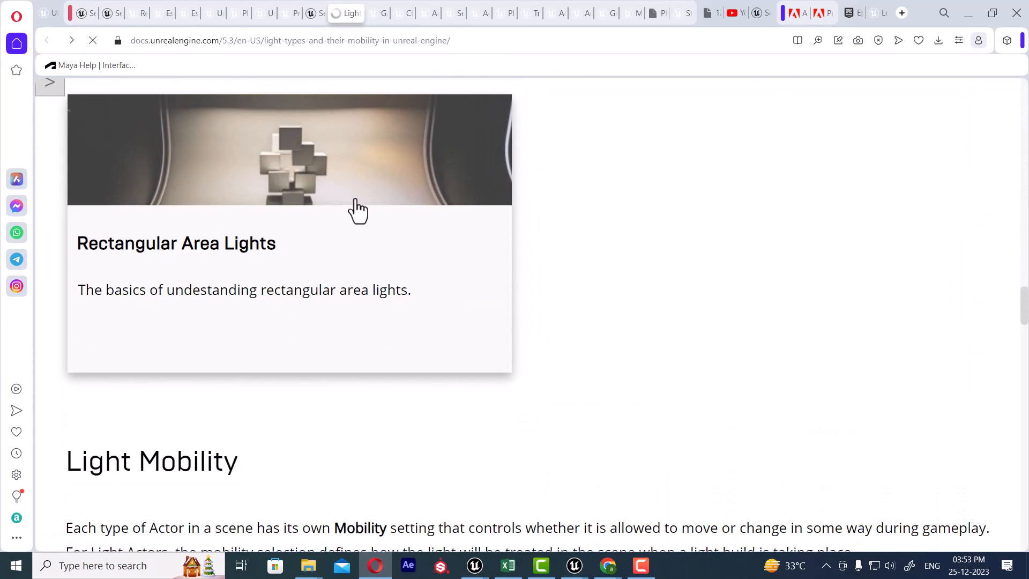
{"action": "left_click", "coordinate": [376, 206]}
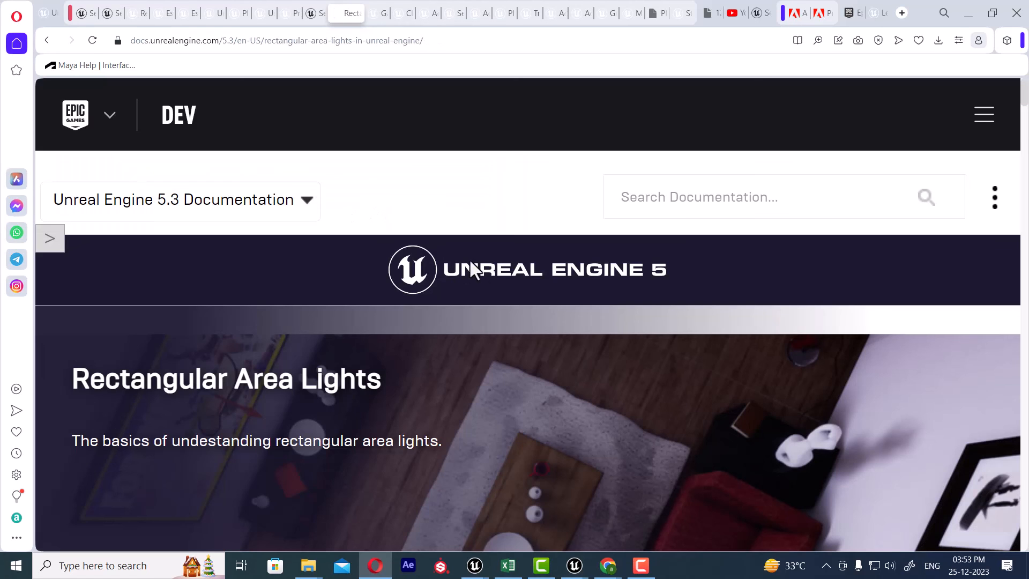
{"action": "scroll", "coordinate": [468, 259], "scroll_direction": "down", "scroll_amount": 10}
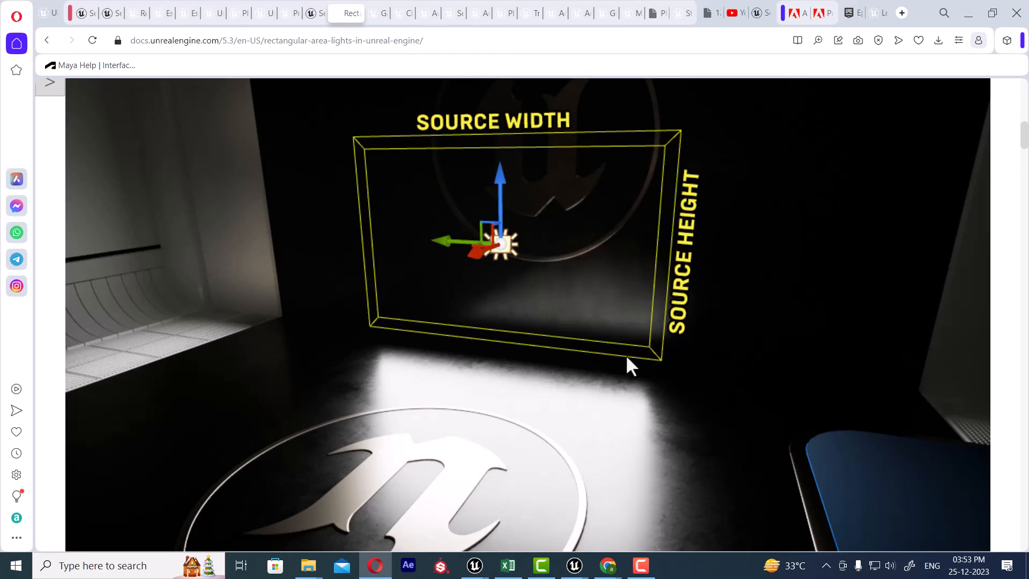
{"action": "scroll", "coordinate": [587, 224], "scroll_direction": "down", "scroll_amount": 2}
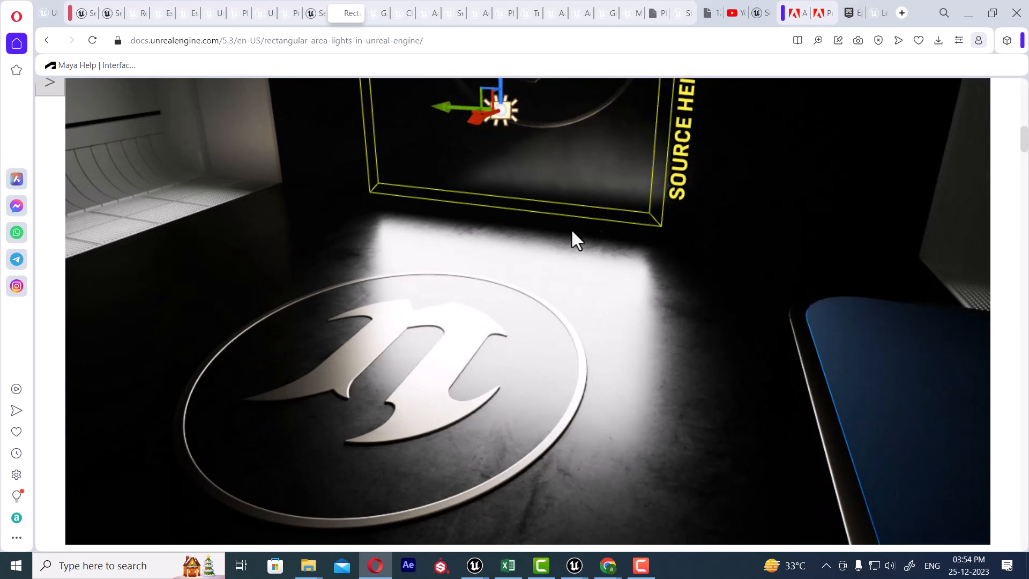
{"action": "scroll", "coordinate": [385, 489], "scroll_direction": "down", "scroll_amount": 15}
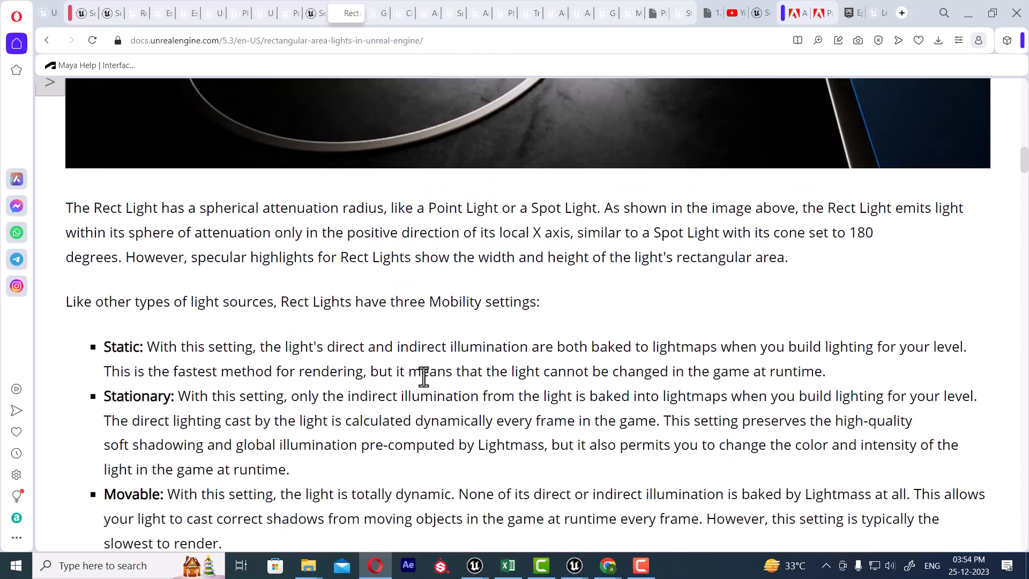
{"action": "scroll", "coordinate": [526, 289], "scroll_direction": "up", "scroll_amount": 2}
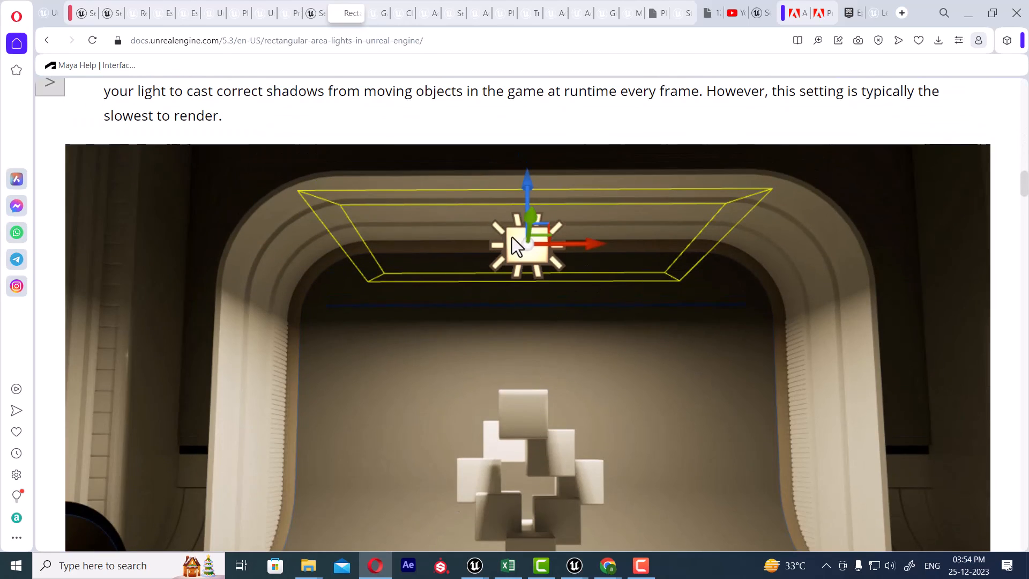
{"action": "scroll", "coordinate": [542, 322], "scroll_direction": "down", "scroll_amount": 11}
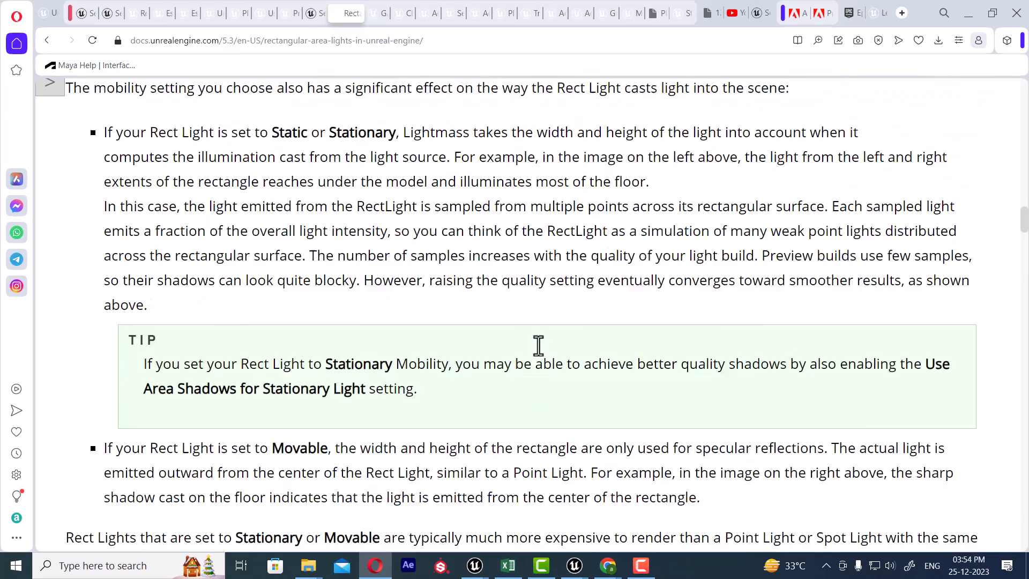
{"action": "scroll", "coordinate": [532, 348], "scroll_direction": "down", "scroll_amount": 20}
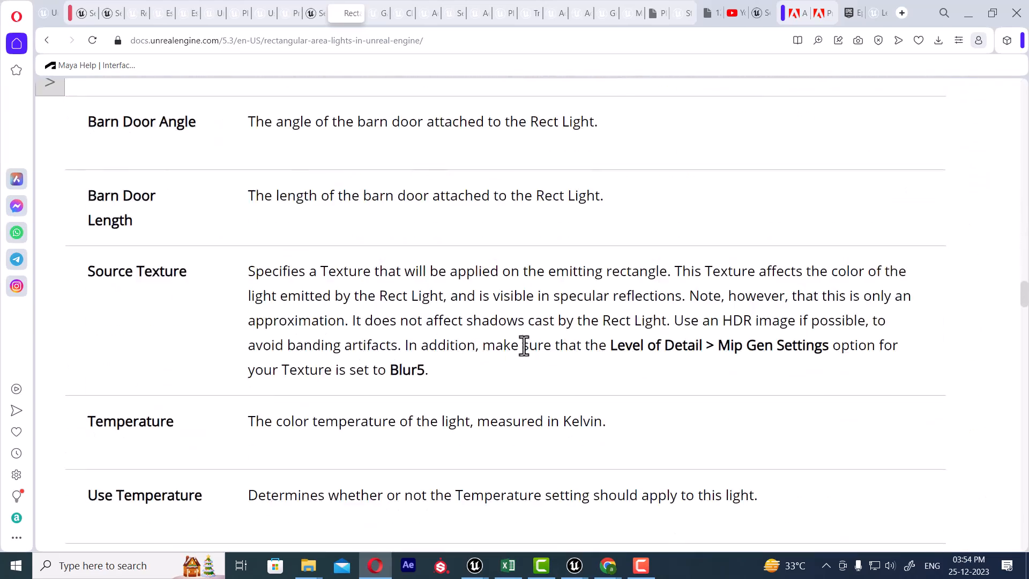
{"action": "scroll", "coordinate": [475, 367], "scroll_direction": "down", "scroll_amount": 11}
{"action": "scroll", "coordinate": [476, 367], "scroll_direction": "up", "scroll_amount": 15}
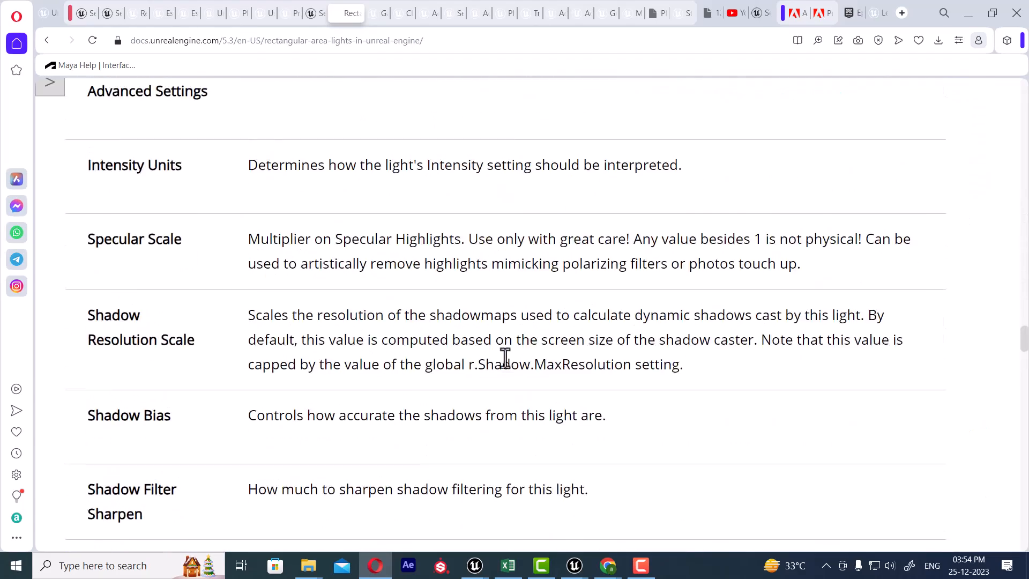
{"action": "scroll", "coordinate": [514, 346], "scroll_direction": "up", "scroll_amount": 18}
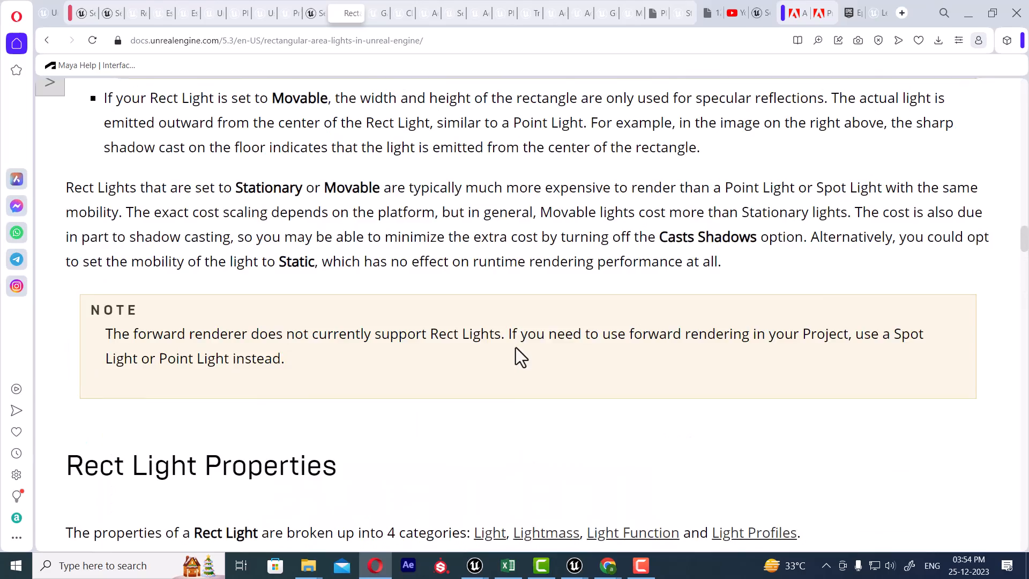
{"action": "scroll", "coordinate": [518, 364], "scroll_direction": "up", "scroll_amount": 10}
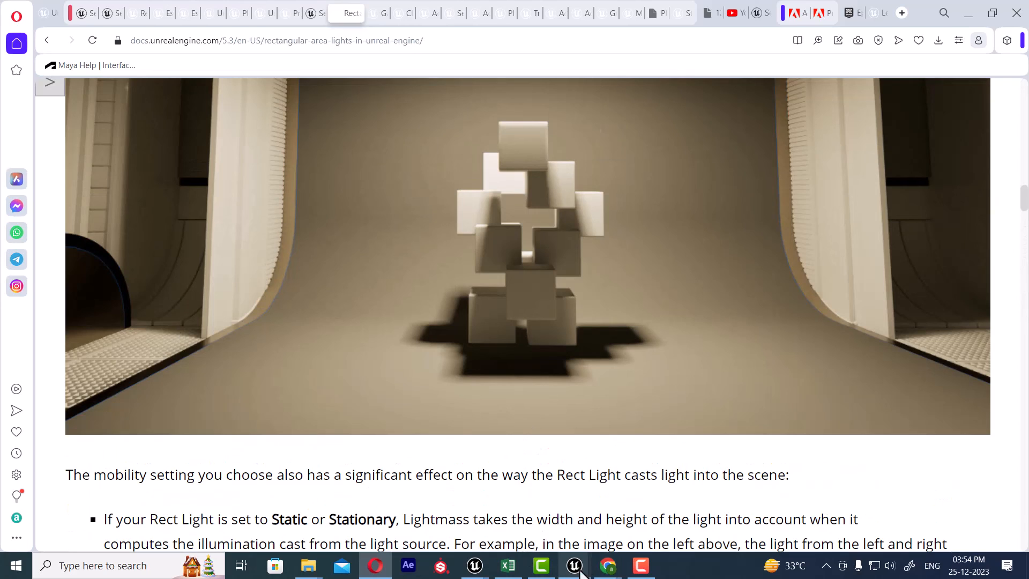
Switch back to the Unreal Editor level and view the character and spheres lit by the HDRI Backdrop from a slightly different angle.
{"action": "mouse_move", "coordinate": [574, 571]}
{"action": "left_click", "coordinate": [482, 544]}
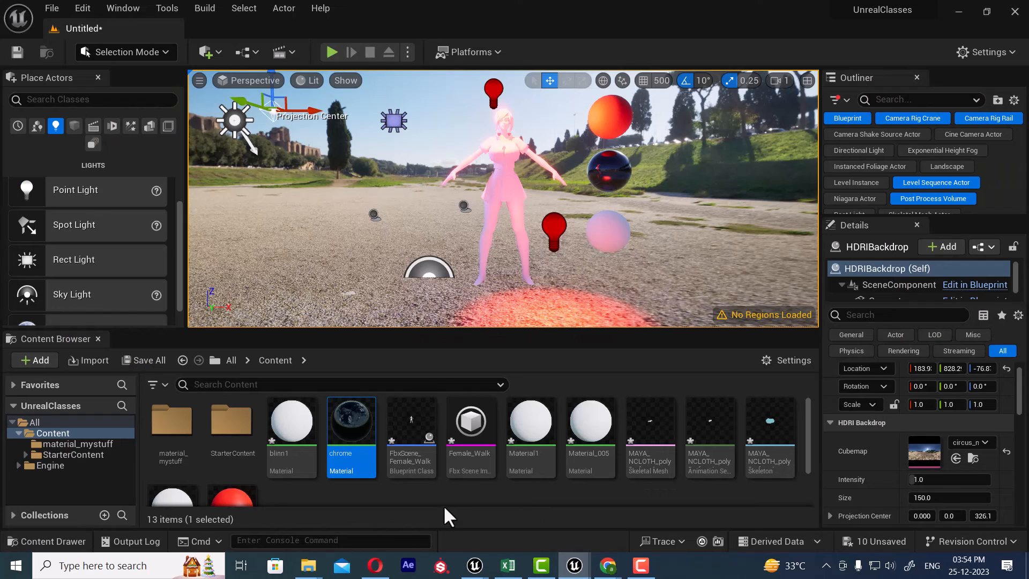
{"action": "left_click_drag", "start_coordinate": [504, 198], "coordinate": [536, 198], "text": "alt"}
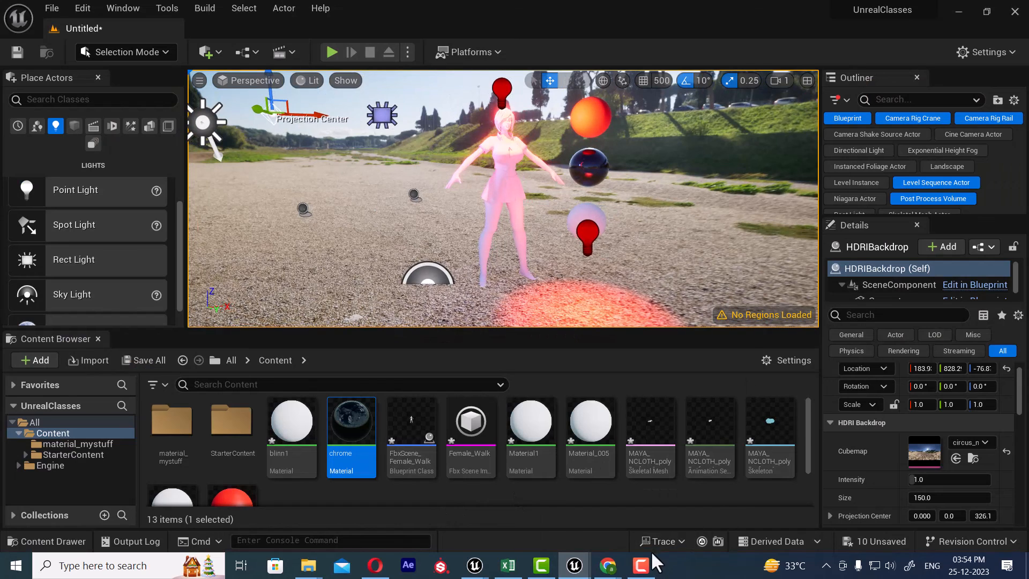